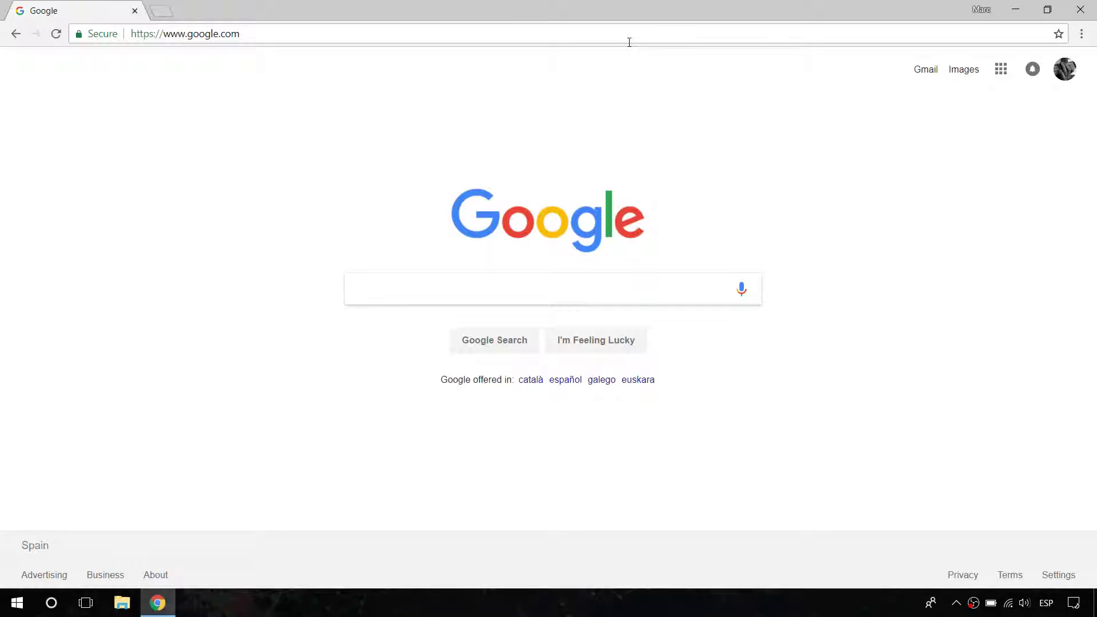
Go to the iGEM 2018 website at 2018.igem.org
{"action": "left_click", "coordinate": [629, 42]}
{"action": "type", "text": "2018.igem.org"}
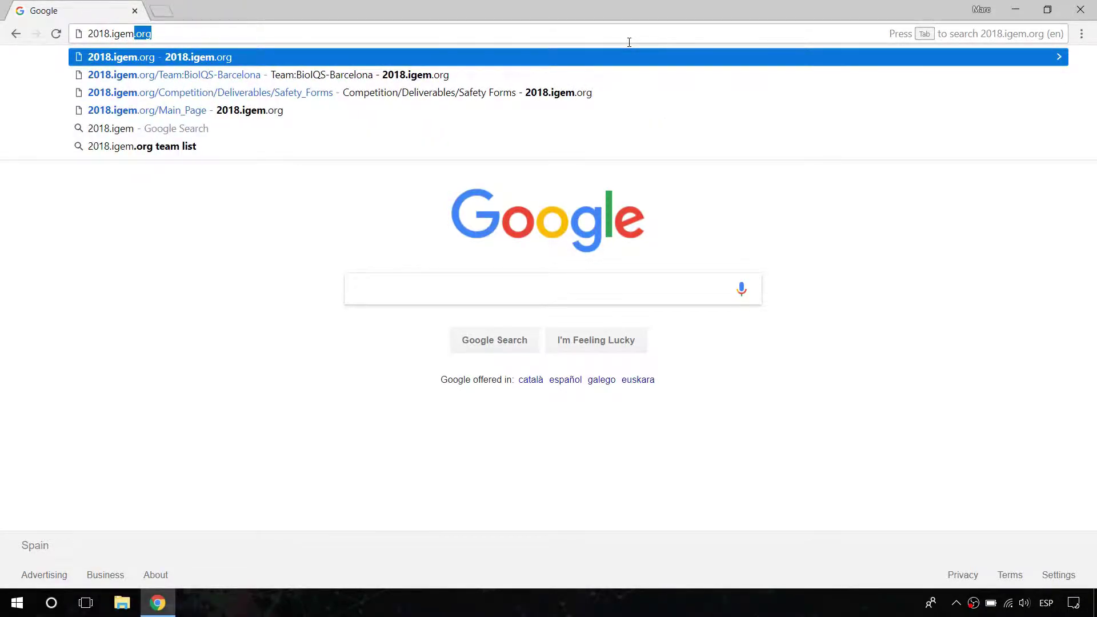
{"action": "key", "text": "Return"}
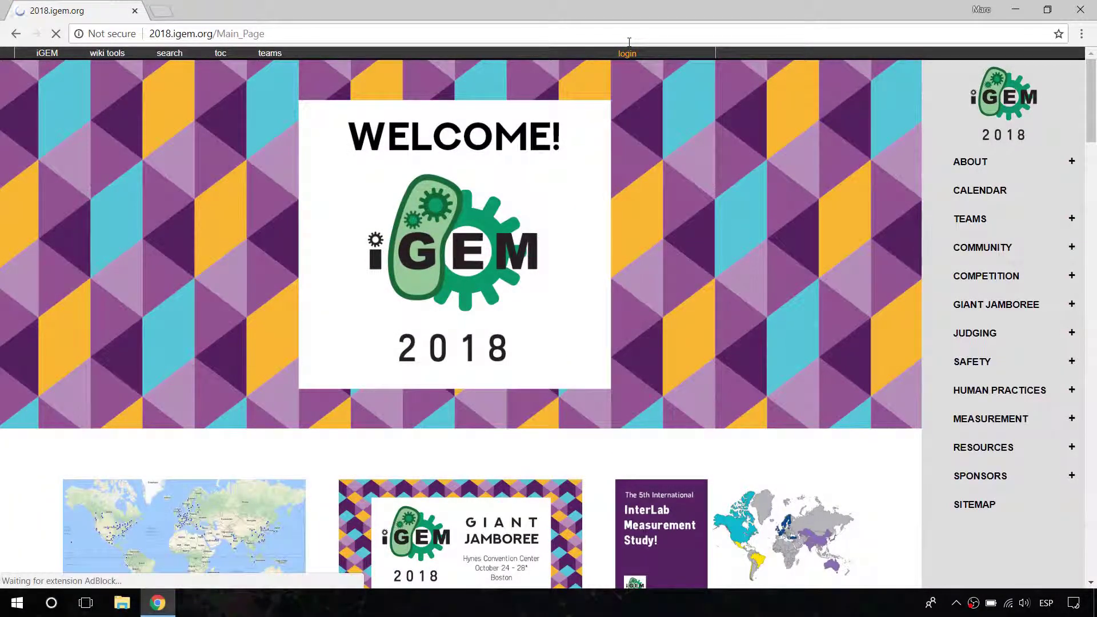
Open the BioIQS-Barcelona wiki from the Europe section of the 2018 Team Wikis list
{"action": "left_click", "coordinate": [1078, 226]}
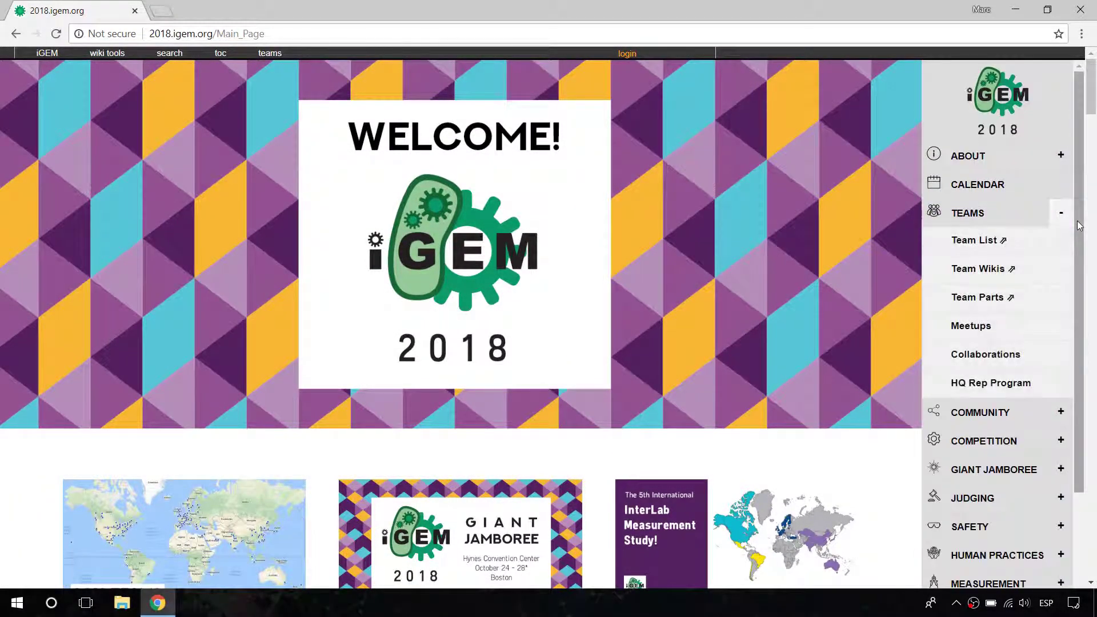
{"action": "left_click", "coordinate": [1006, 269]}
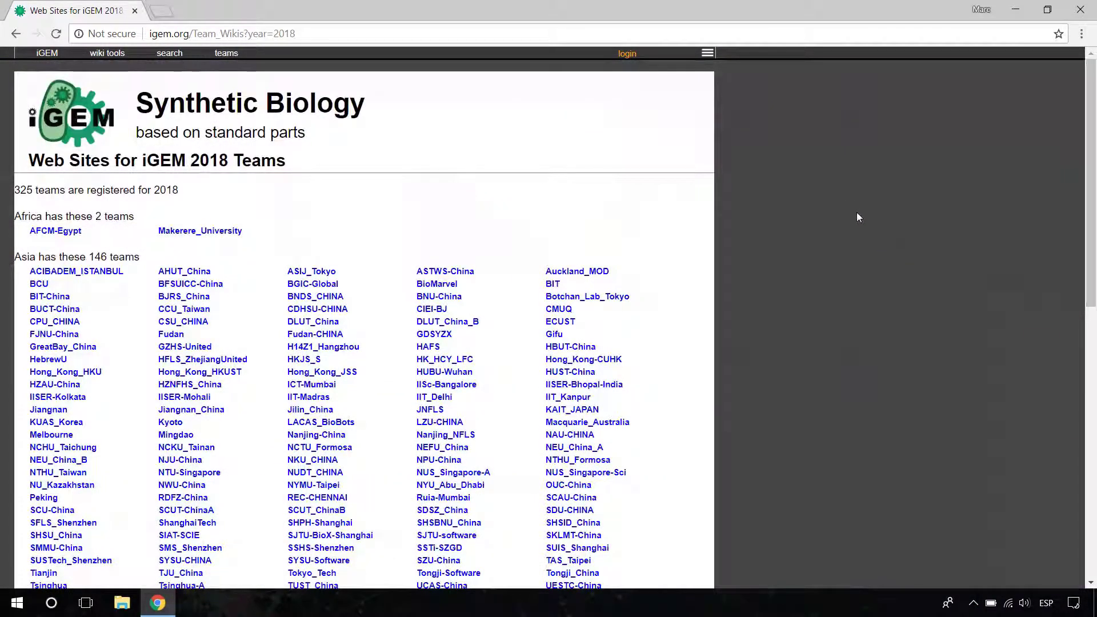
{"action": "scroll", "coordinate": [842, 197], "scroll_direction": "down", "scroll_amount": 1}
{"action": "scroll", "coordinate": [842, 198], "scroll_direction": "down", "scroll_amount": 5}
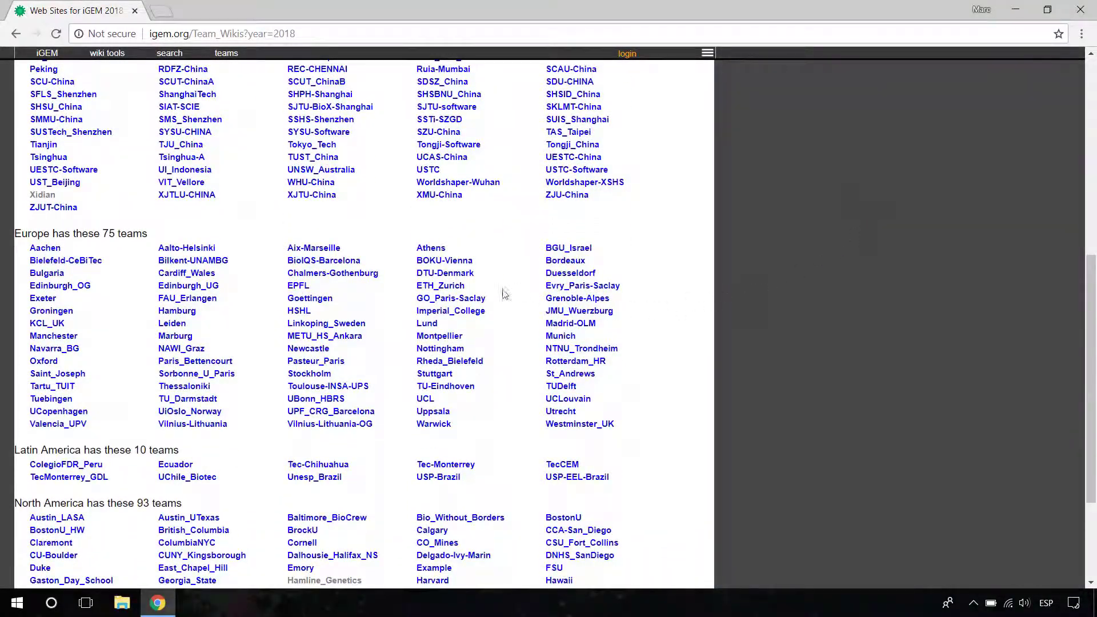
{"action": "left_click", "coordinate": [308, 264]}
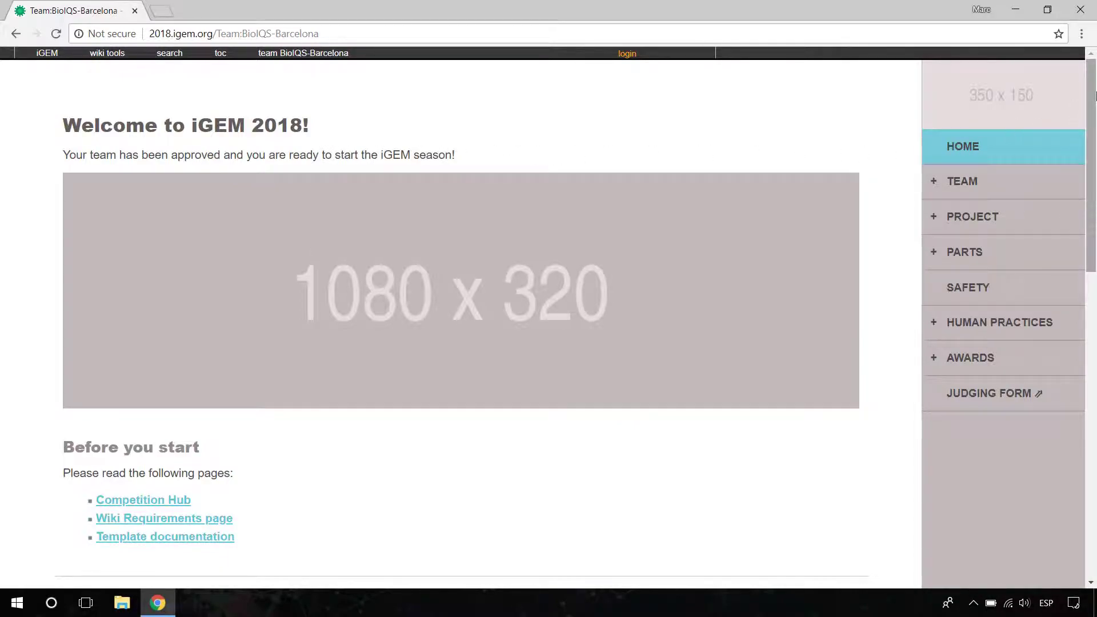
Look through the team's default home page down to its Tips and Inspiration sections
{"action": "left_click", "coordinate": [1096, 96]}
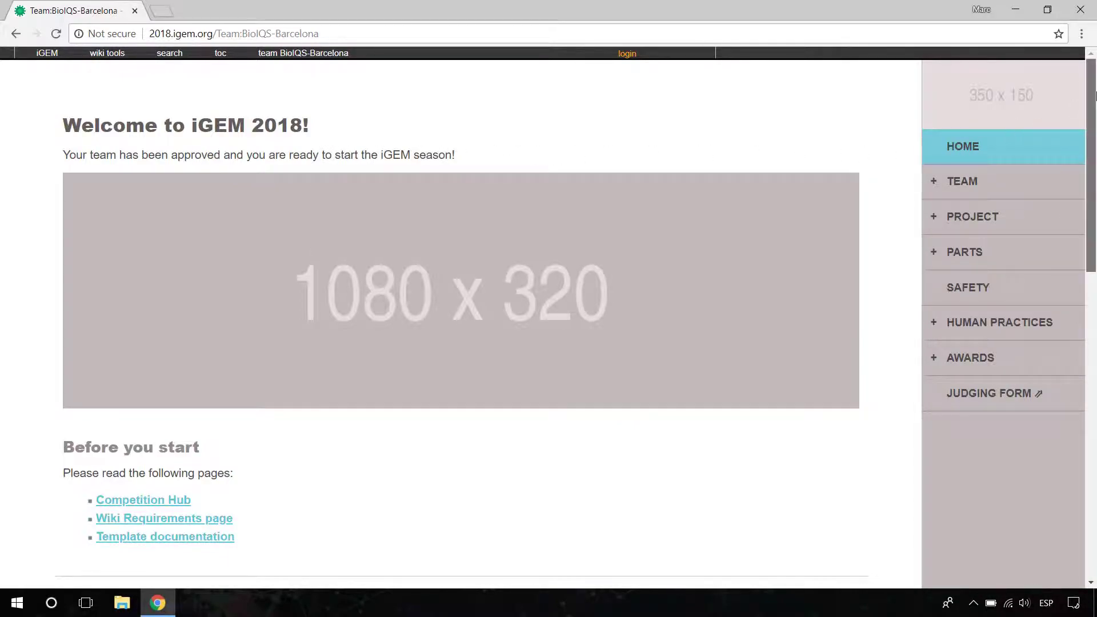
{"action": "left_click_drag", "start_coordinate": [1096, 96], "coordinate": [1096, 422]}
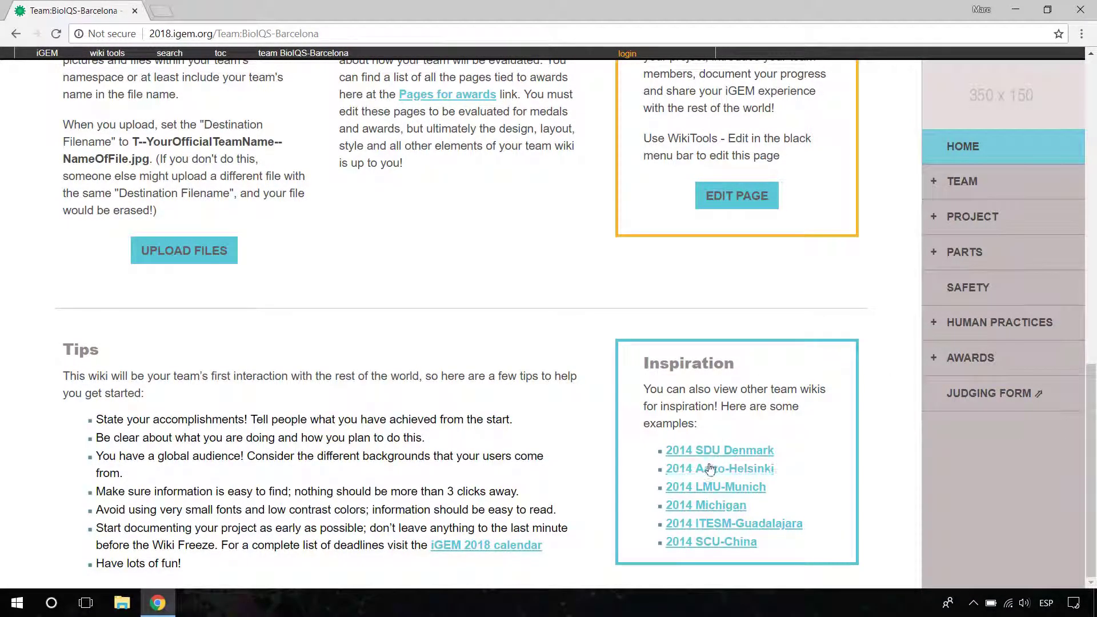
{"action": "left_click_drag", "start_coordinate": [1092, 503], "coordinate": [1095, 194]}
Review the wiki's Project subpages and its Team Members page, returning to the team home page
{"action": "left_click", "coordinate": [929, 220]}
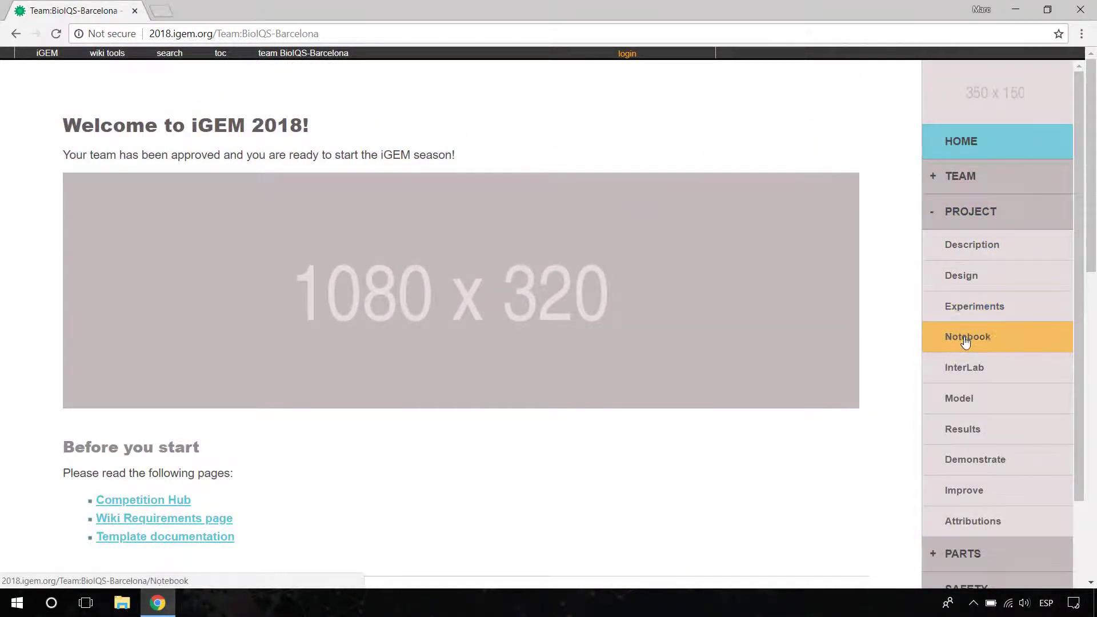
{"action": "left_click", "coordinate": [934, 177]}
{"action": "left_click", "coordinate": [978, 210]}
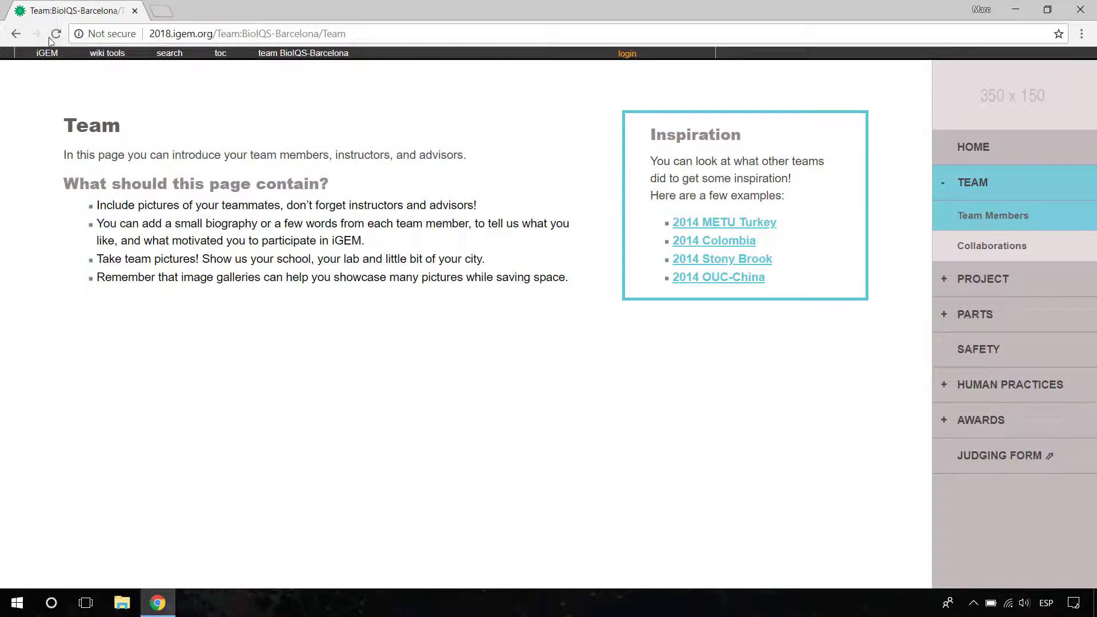
{"action": "left_click", "coordinate": [19, 35]}
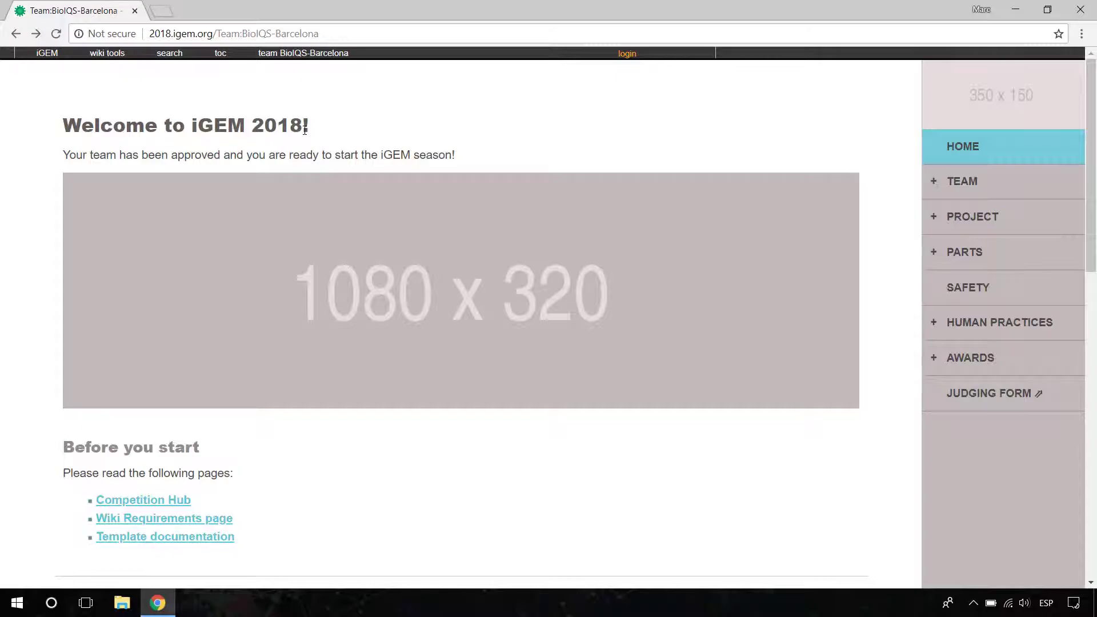
Examine the parts of the team home page's address: the 2018.igem.org domain and the Team:BioIQS-Barcelona page name
{"action": "left_click_drag", "start_coordinate": [213, 34], "coordinate": [147, 38]}
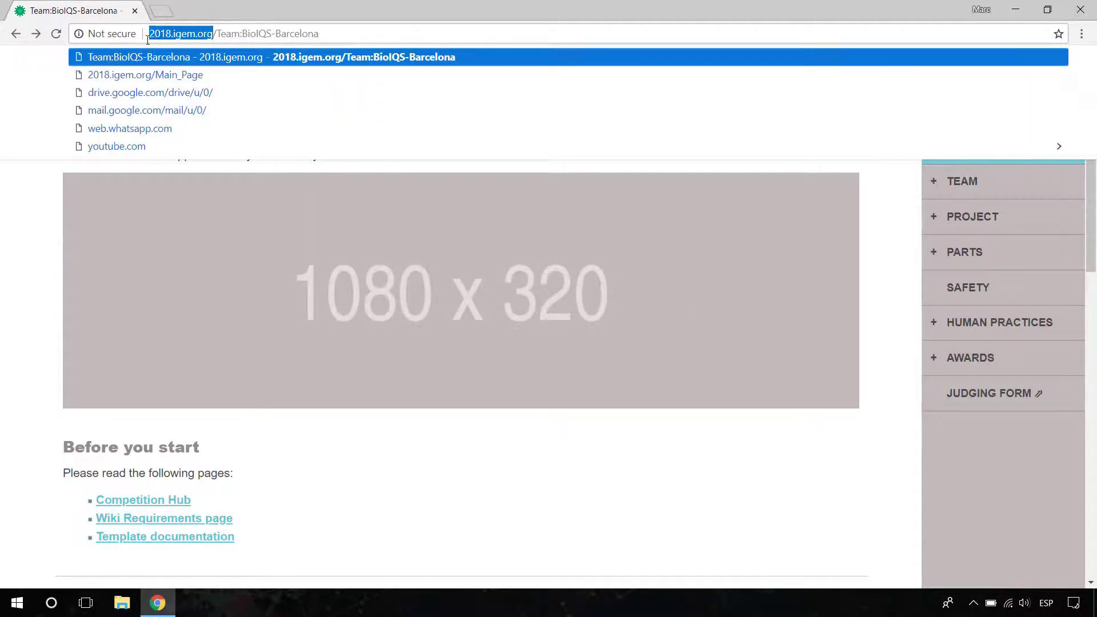
{"action": "left_click", "coordinate": [218, 35]}
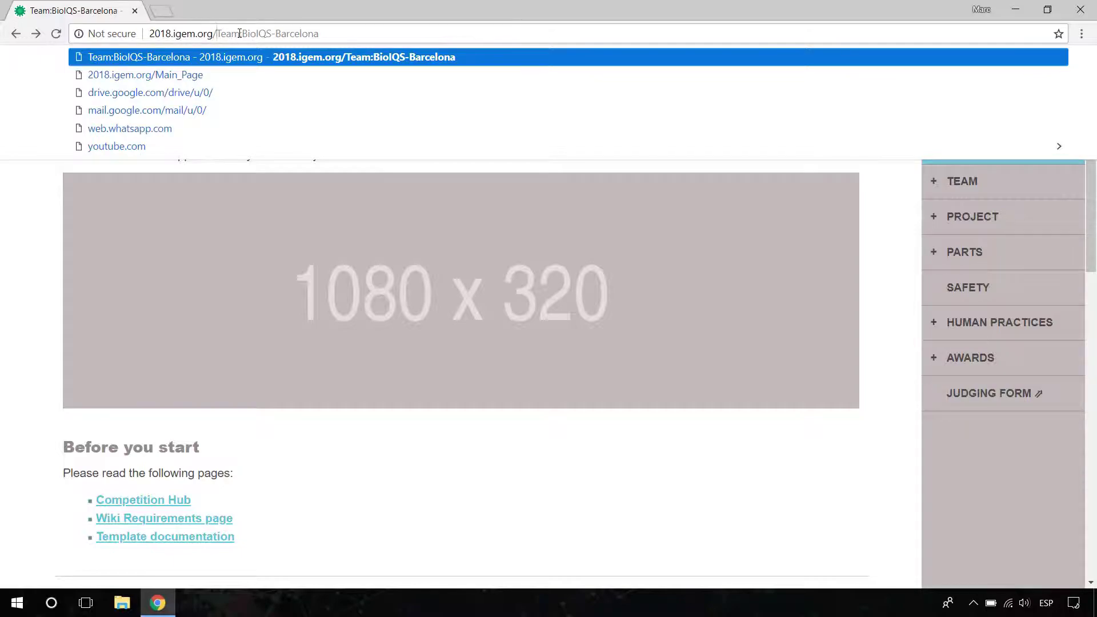
{"action": "left_click_drag", "start_coordinate": [248, 34], "coordinate": [333, 33]}
{"action": "left_click", "coordinate": [334, 33]}
{"action": "key", "text": "Return"}
{"action": "scroll", "coordinate": [10, 231], "scroll_direction": "down", "scroll_amount": 1}
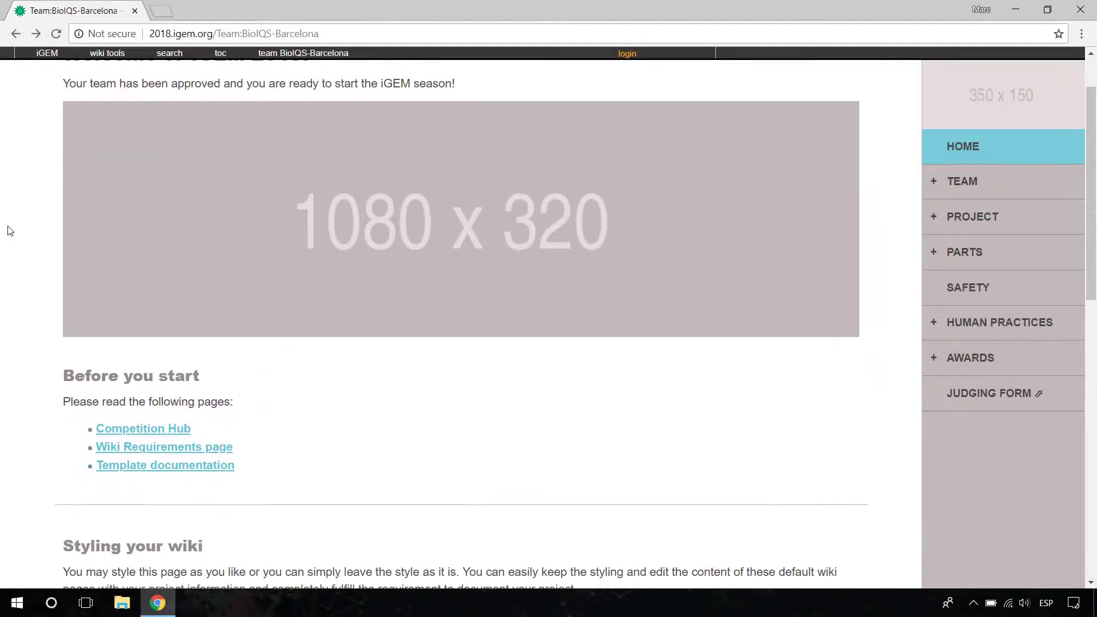
{"action": "scroll", "coordinate": [6, 241], "scroll_direction": "up", "scroll_amount": 1}
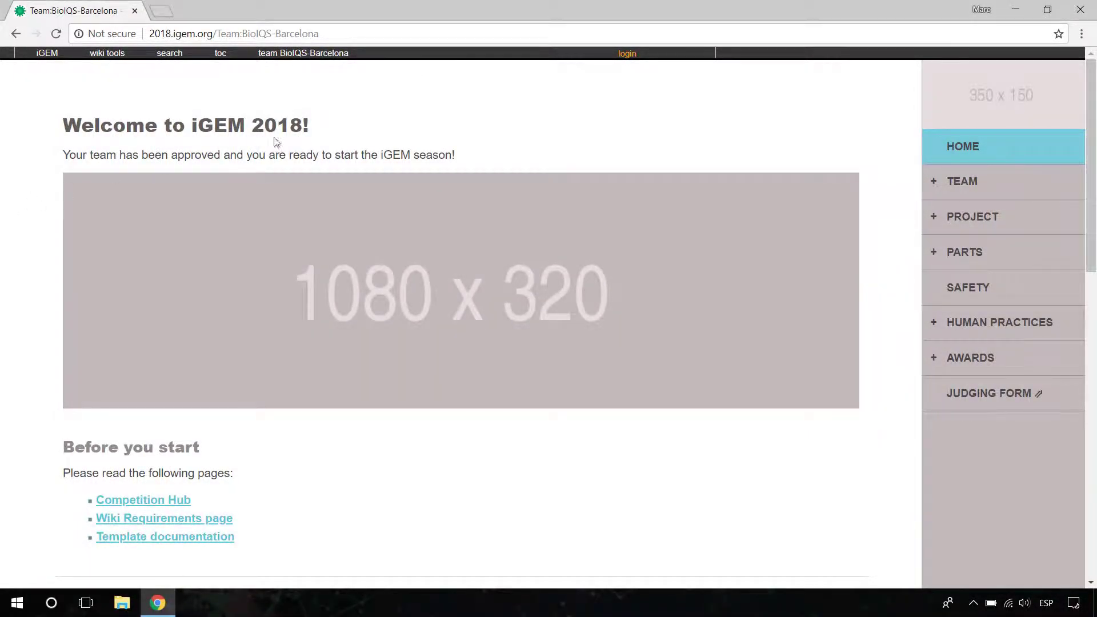
Log in to the iGEM site with the account username and password, and dismiss the login window
{"action": "left_click", "coordinate": [628, 54]}
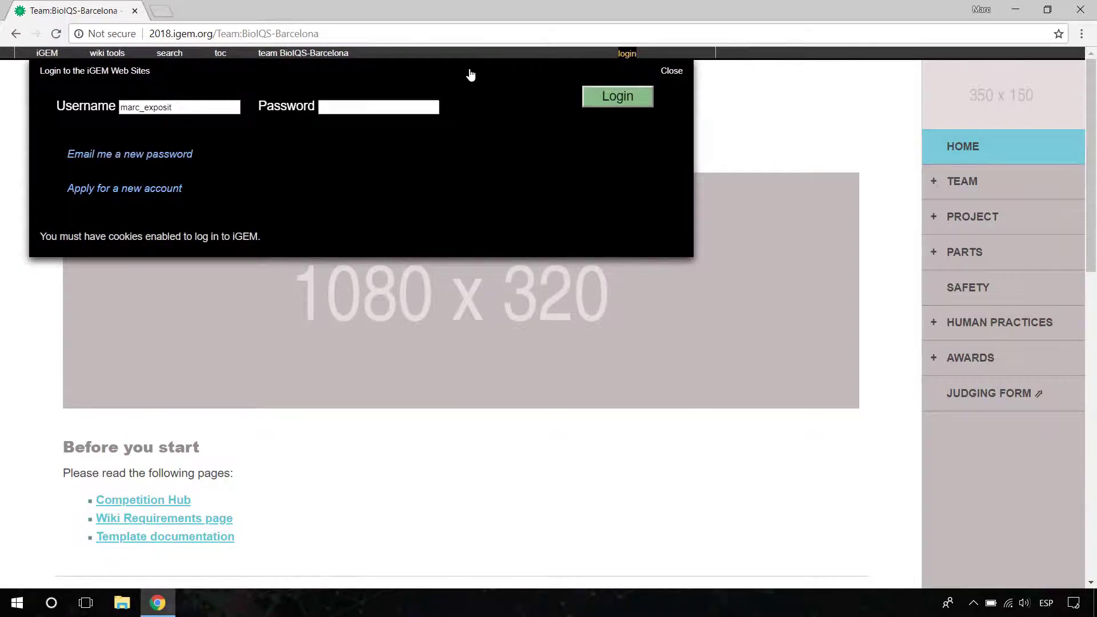
{"action": "left_click", "coordinate": [353, 108]}
{"action": "left_click", "coordinate": [628, 109]}
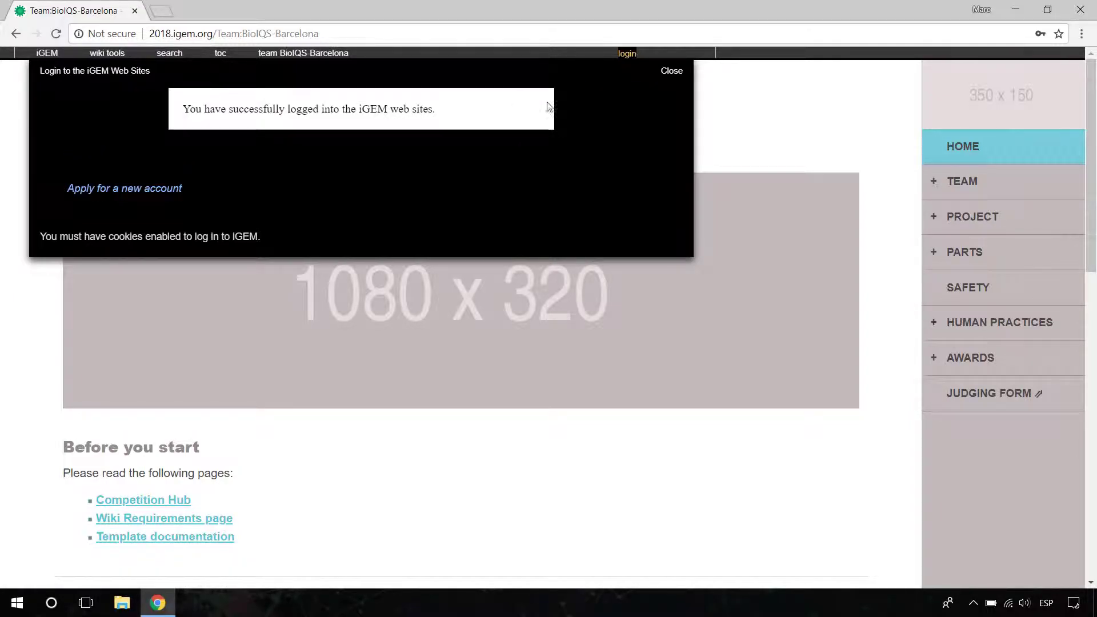
{"action": "left_click", "coordinate": [672, 74]}
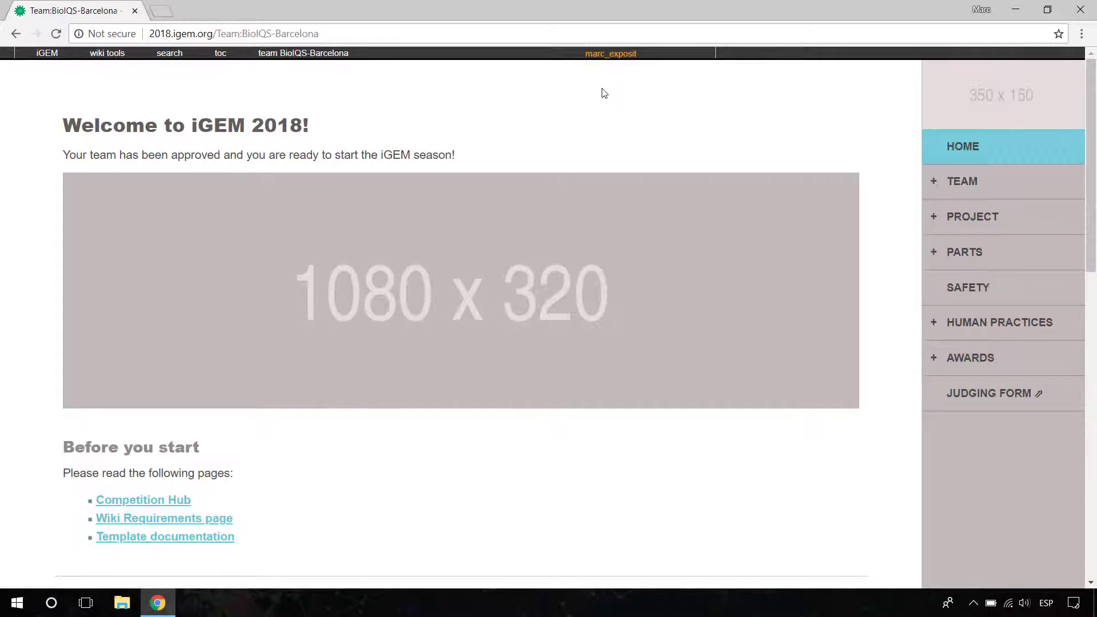
Open the BioIQS-Barcelona home page for editing with the wiki tools
{"action": "mouse_move", "coordinate": [595, 57]}
{"action": "scroll", "coordinate": [541, 165], "scroll_direction": "down", "scroll_amount": 10}
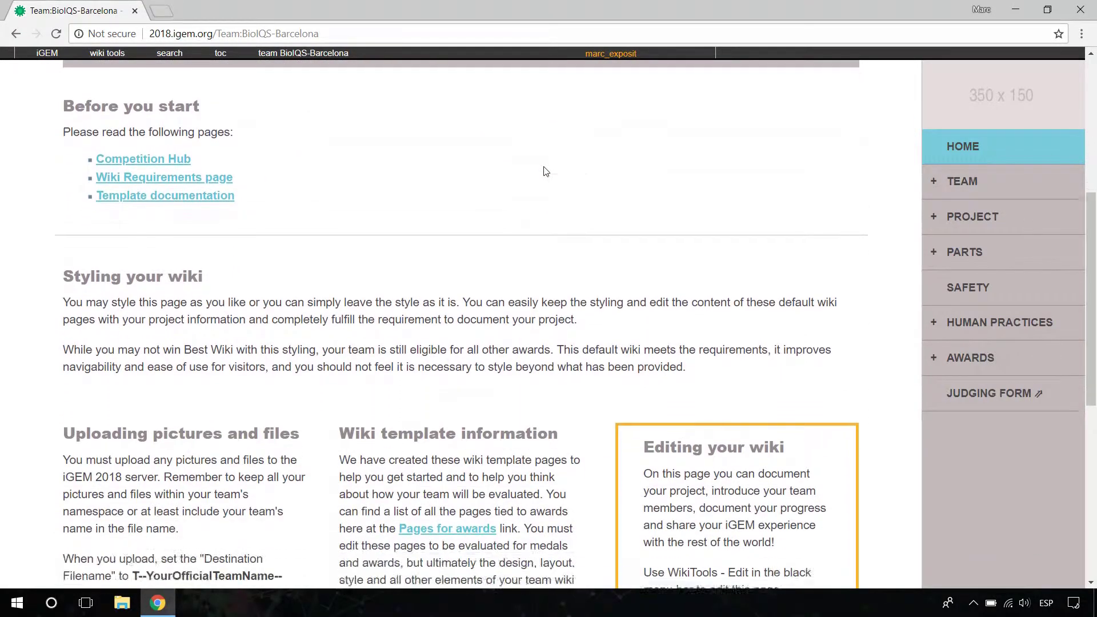
{"action": "scroll", "coordinate": [526, 191], "scroll_direction": "up", "scroll_amount": 10}
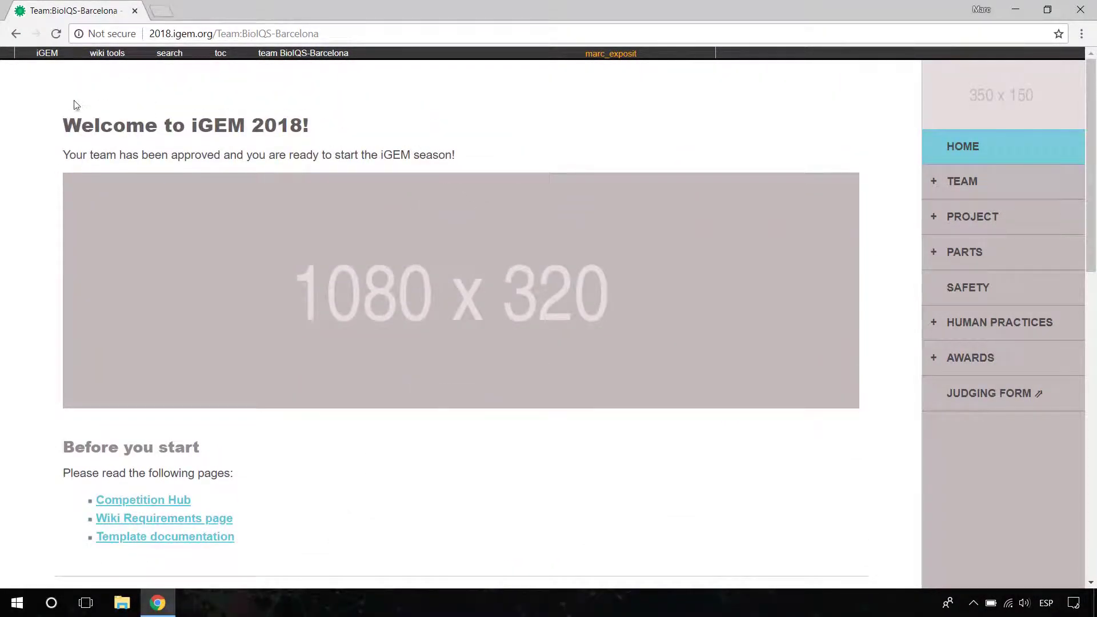
{"action": "mouse_move", "coordinate": [108, 54]}
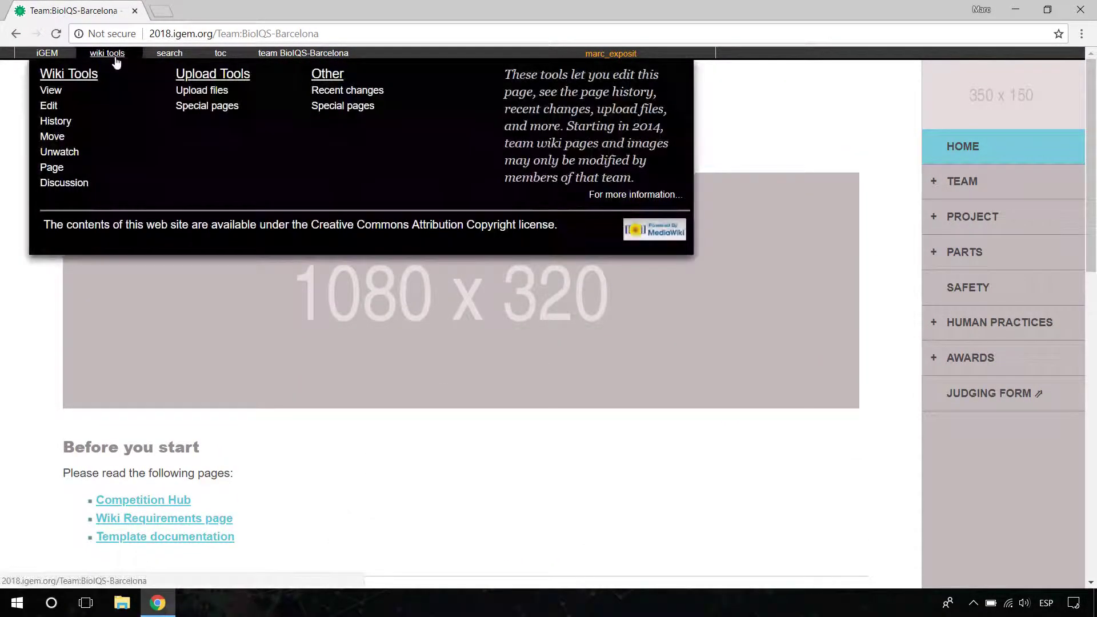
{"action": "left_click", "coordinate": [49, 106]}
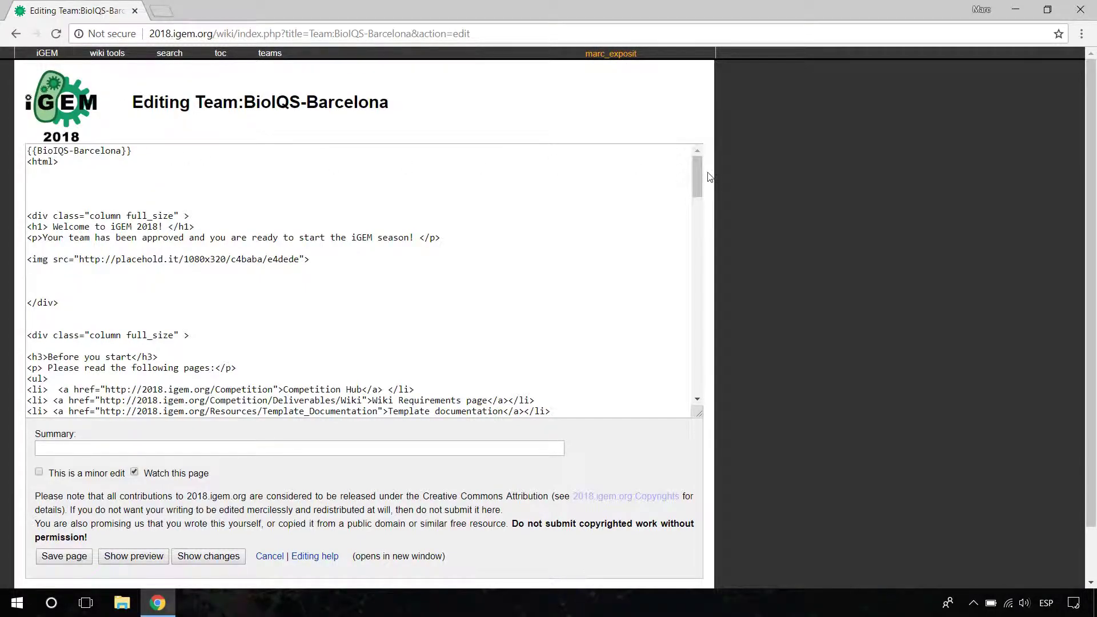
Examine the opening HTML of the home page: the html tag, full_size column, h1 heading, welcome paragraph and placeholder image
{"action": "mouse_move", "coordinate": [698, 173]}
{"action": "left_mouse_down"}
{"action": "mouse_move", "coordinate": [734, 380]}
{"action": "mouse_move", "coordinate": [712, 171]}
{"action": "left_mouse_up"}
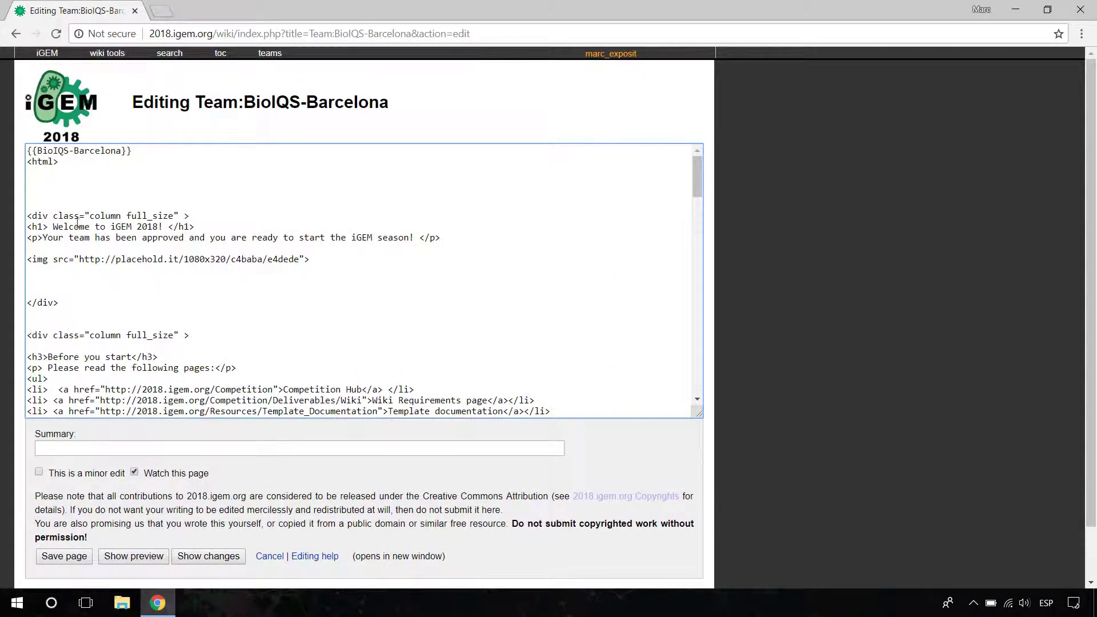
{"action": "left_click_drag", "start_coordinate": [28, 164], "coordinate": [67, 161]}
{"action": "left_click", "coordinate": [75, 162]}
{"action": "left_click_drag", "start_coordinate": [27, 216], "coordinate": [103, 211]}
{"action": "left_click_drag", "start_coordinate": [211, 211], "coordinate": [215, 215]}
{"action": "left_click", "coordinate": [215, 215]}
{"action": "left_click_drag", "start_coordinate": [51, 227], "coordinate": [175, 226]}
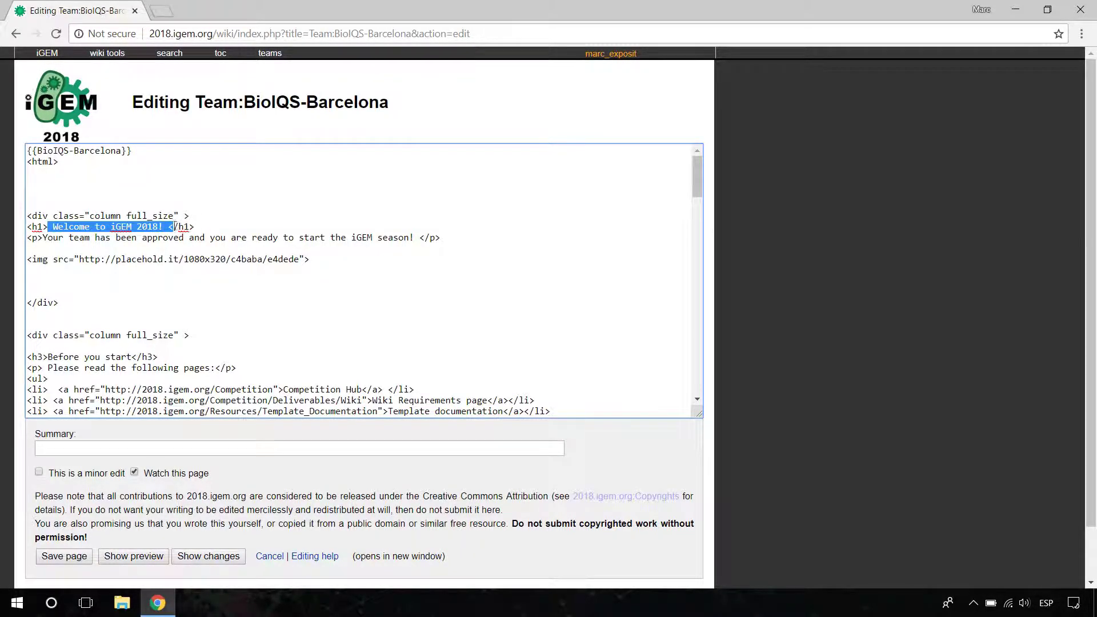
{"action": "left_click_drag", "start_coordinate": [45, 239], "coordinate": [441, 238]}
{"action": "left_click", "coordinate": [442, 238]}
{"action": "left_click", "coordinate": [340, 263]}
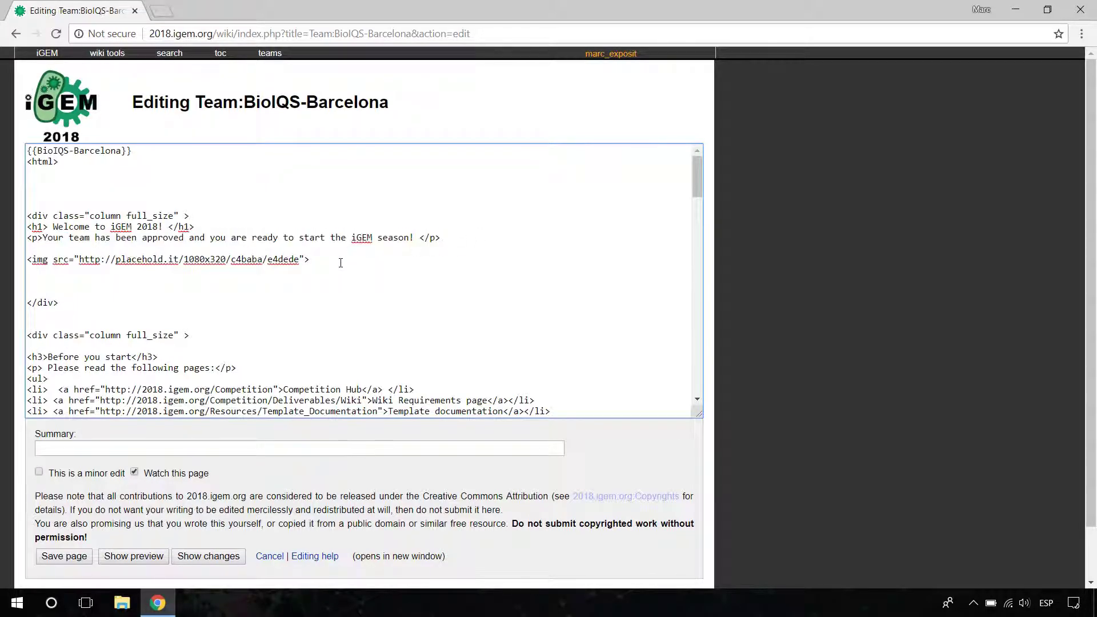
Read through the remaining home page code down to the closing html tag and return to its beginning
{"action": "left_click_drag", "start_coordinate": [696, 191], "coordinate": [717, 244]}
{"action": "scroll", "coordinate": [265, 289], "scroll_direction": "down", "scroll_amount": 8}
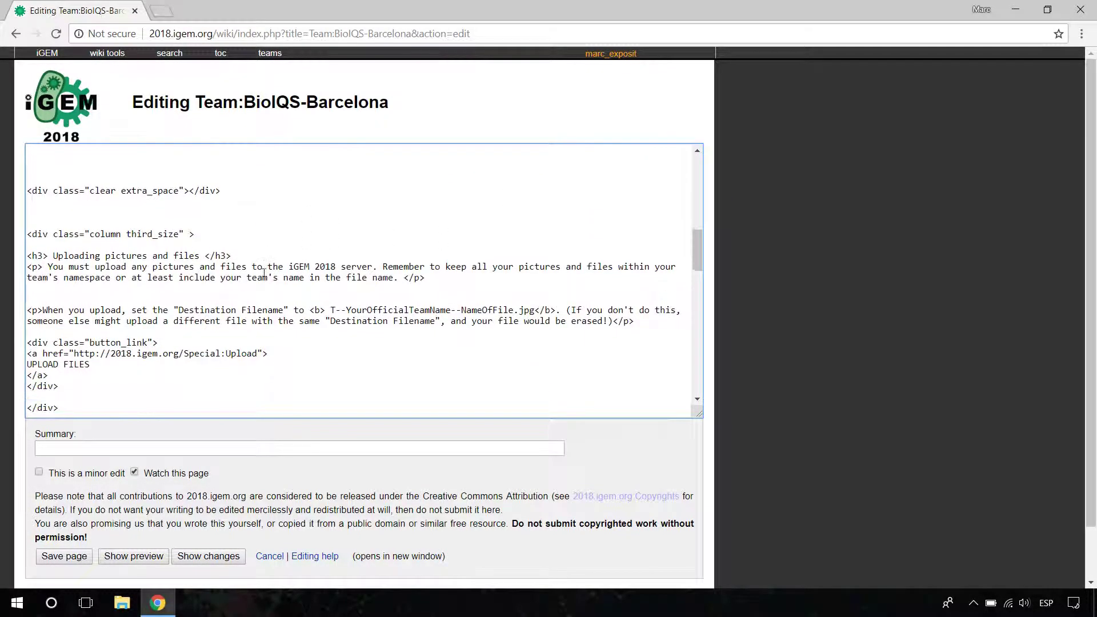
{"action": "scroll", "coordinate": [264, 273], "scroll_direction": "down", "scroll_amount": 10}
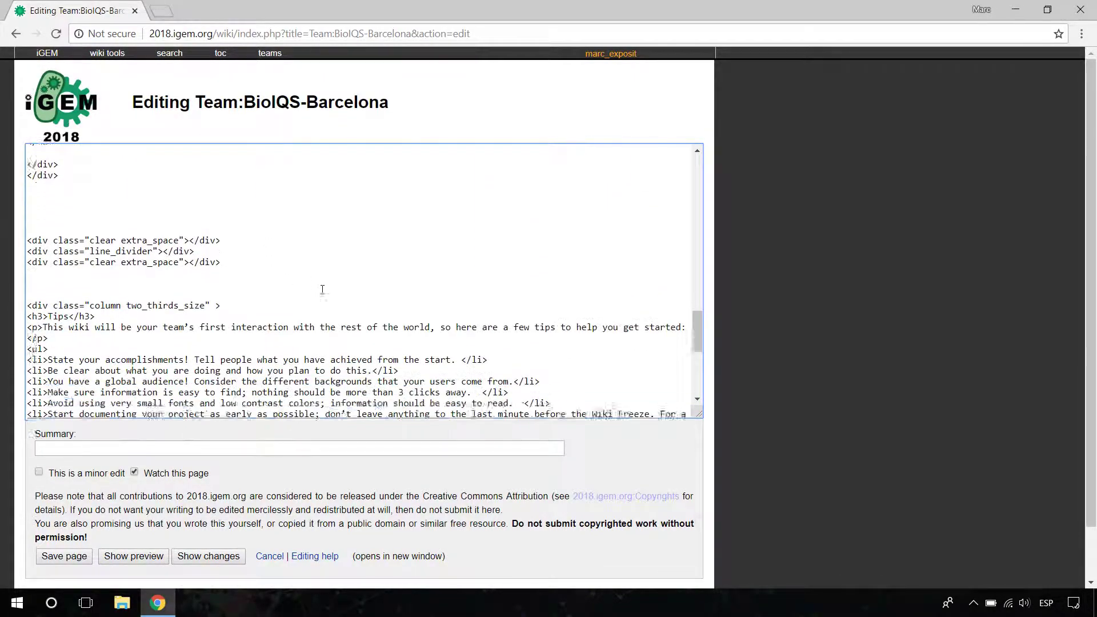
{"action": "scroll", "coordinate": [324, 290], "scroll_direction": "down", "scroll_amount": 2}
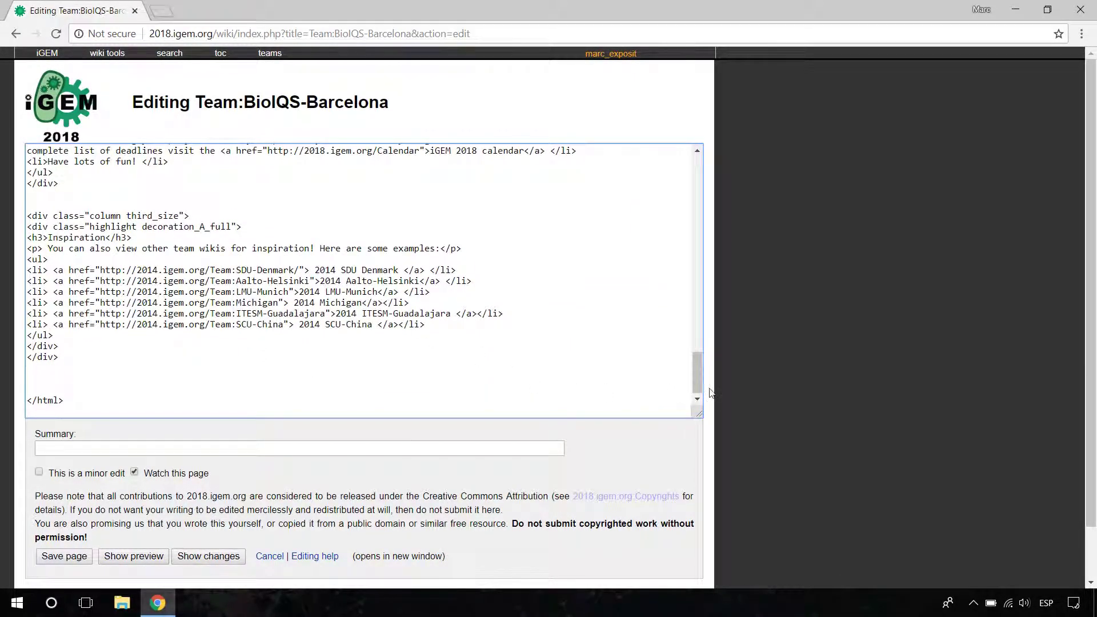
{"action": "left_click_drag", "start_coordinate": [698, 377], "coordinate": [648, 176]}
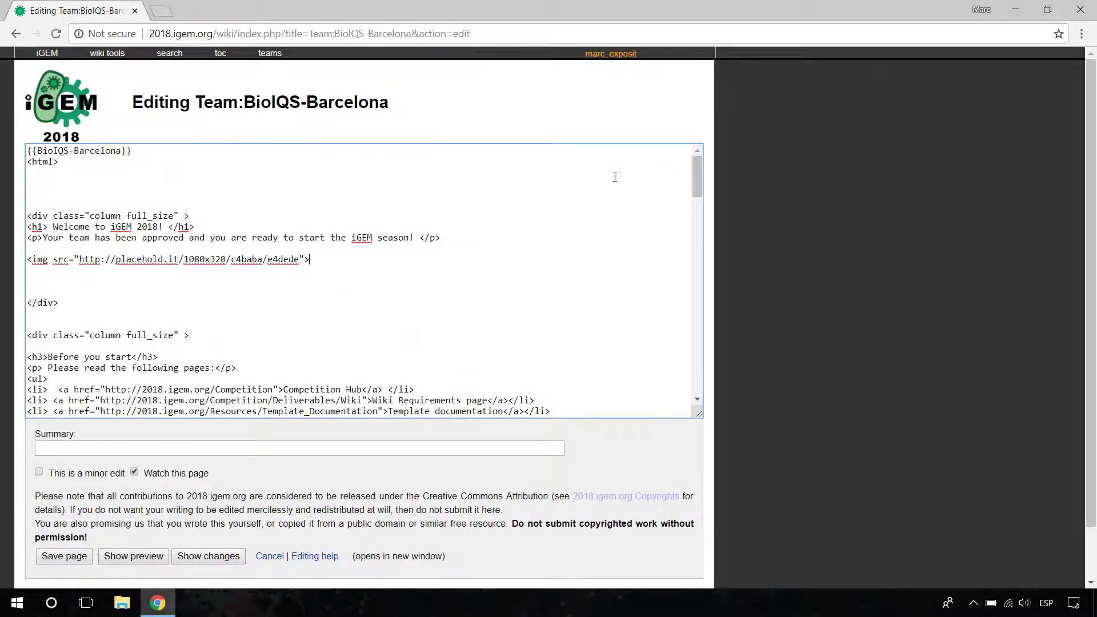
Locate the {{BioIQS-Barcelona}} call in the code and open the Template:BioIQS-Barcelona page in a new tab
{"action": "left_click_drag", "start_coordinate": [155, 153], "coordinate": [27, 151]}
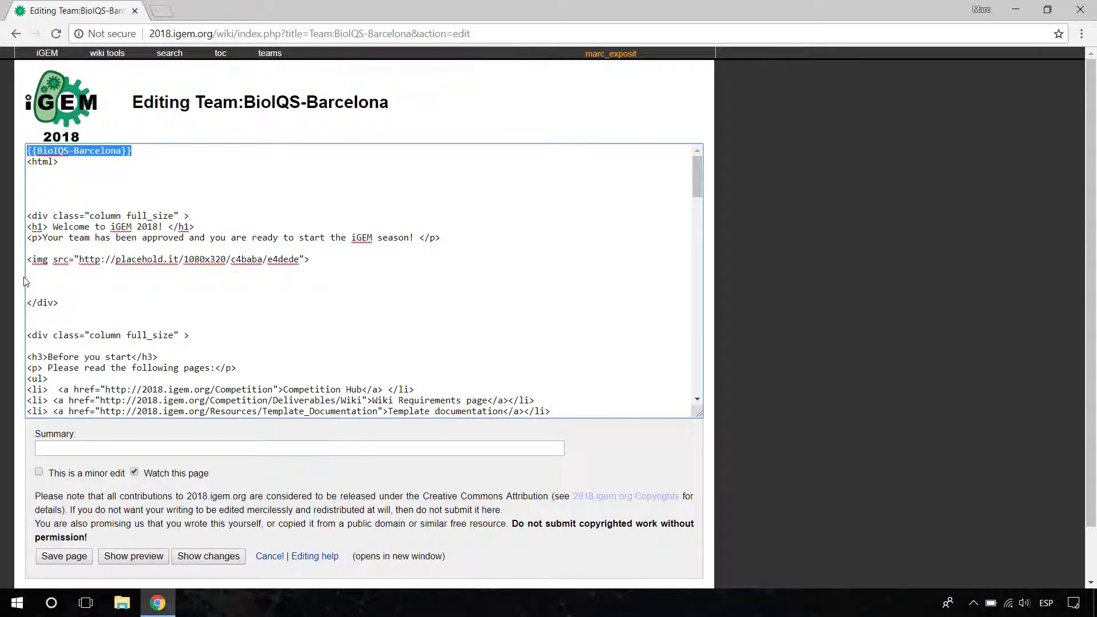
{"action": "left_click", "coordinate": [149, 151]}
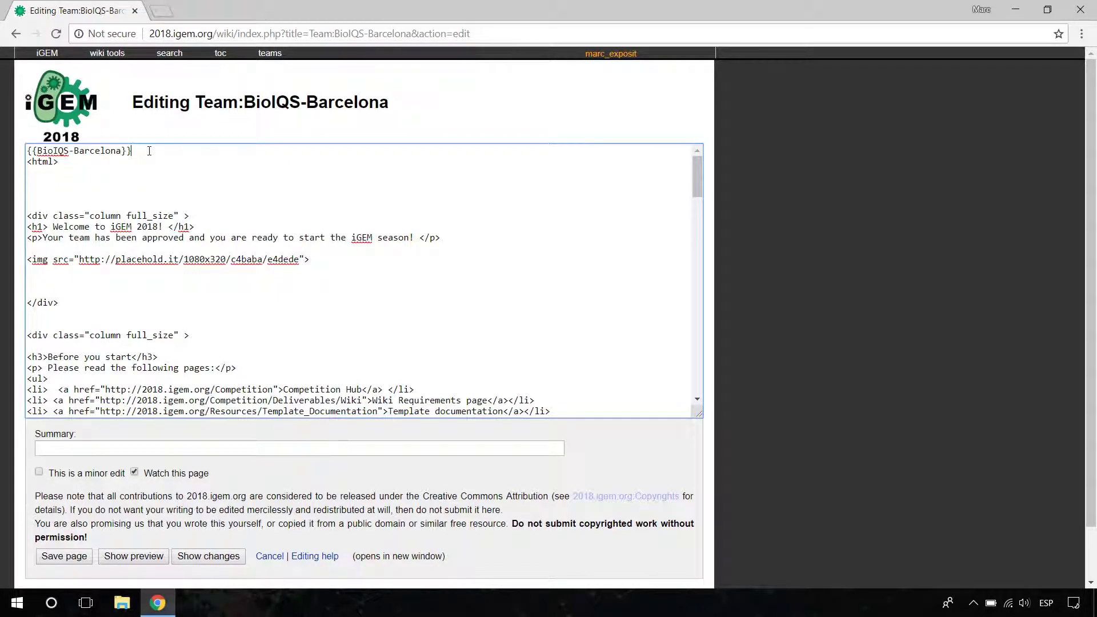
{"action": "scroll", "coordinate": [149, 151], "scroll_direction": "down", "scroll_amount": 2}
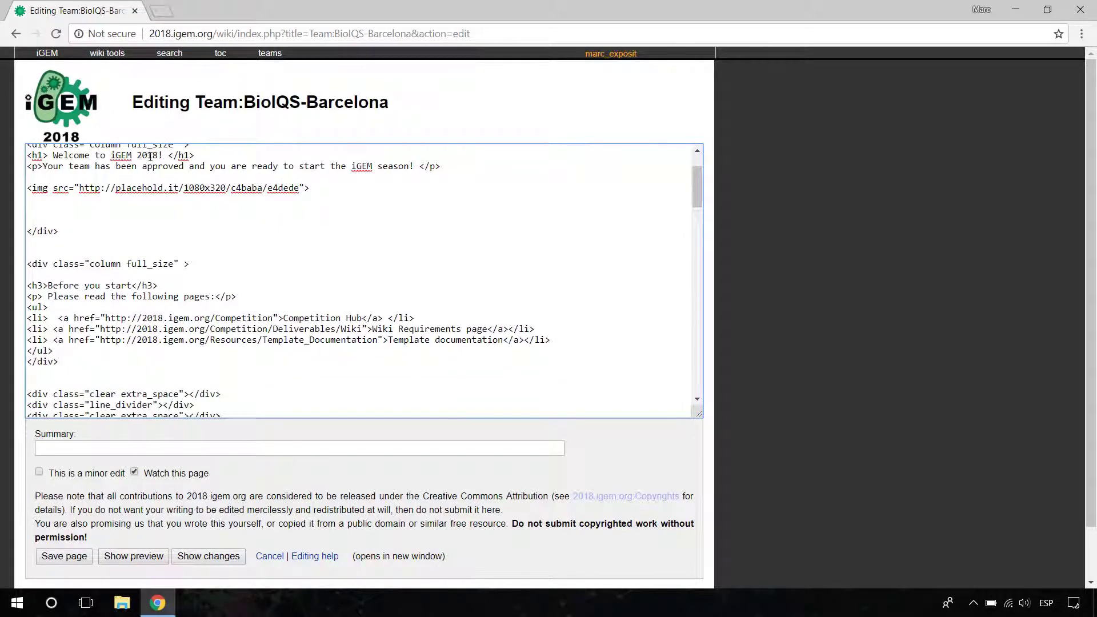
{"action": "scroll", "coordinate": [0, 443], "scroll_direction": "down", "scroll_amount": 1}
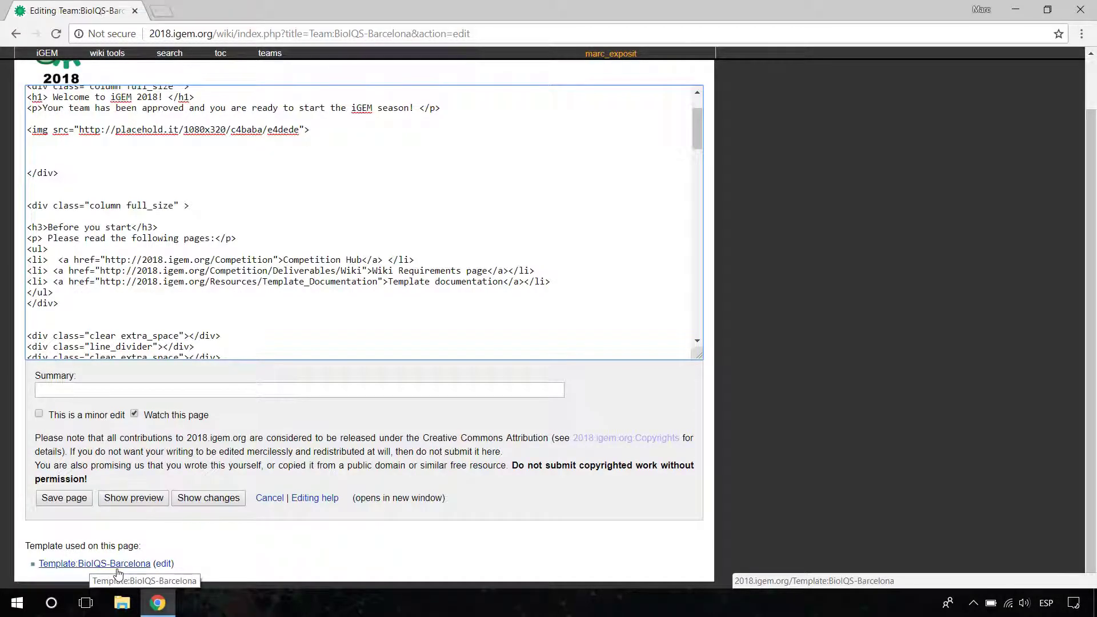
{"action": "right_click", "coordinate": [123, 571]}
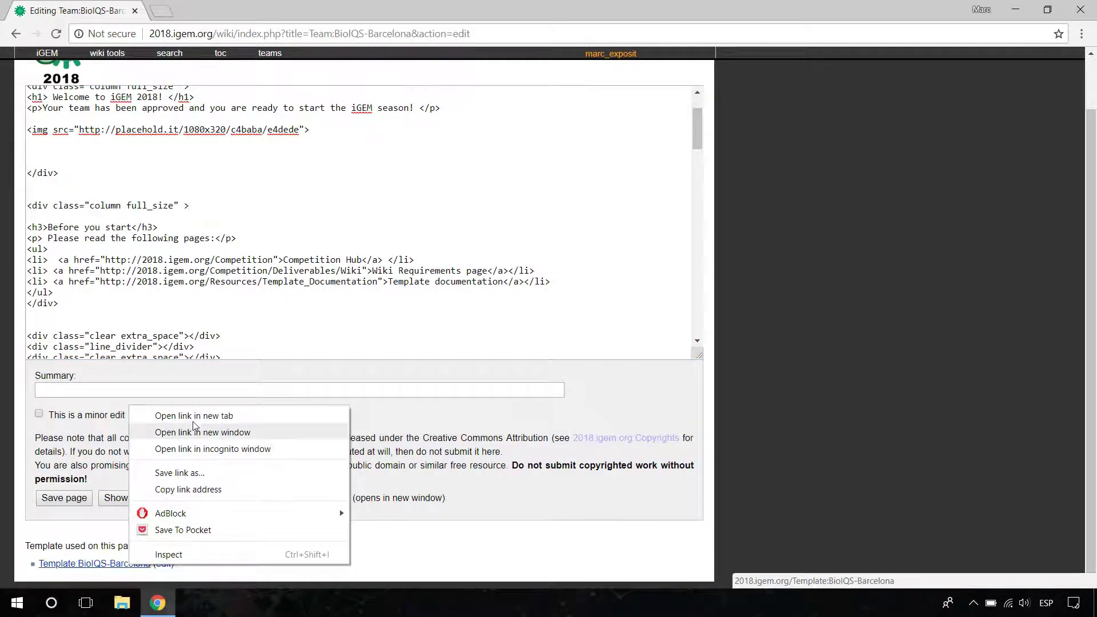
{"action": "left_click", "coordinate": [194, 422]}
{"action": "left_click", "coordinate": [216, 10]}
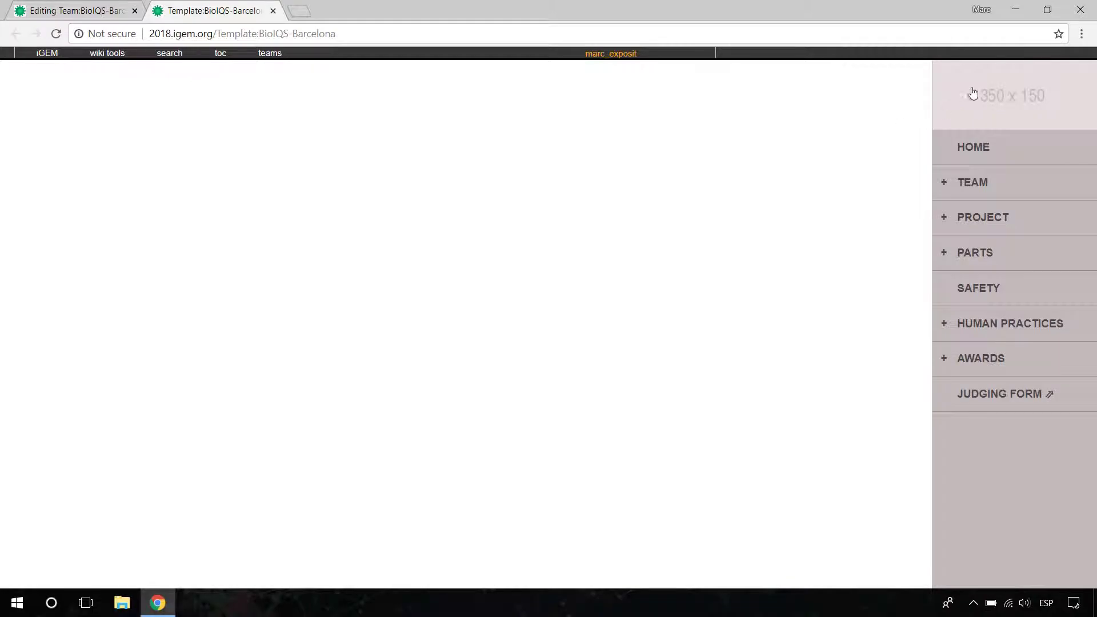
Examine the template's navigation menu by expanding and collapsing the Team, Project, Parts and Human Practices sections
{"action": "left_click", "coordinate": [949, 187]}
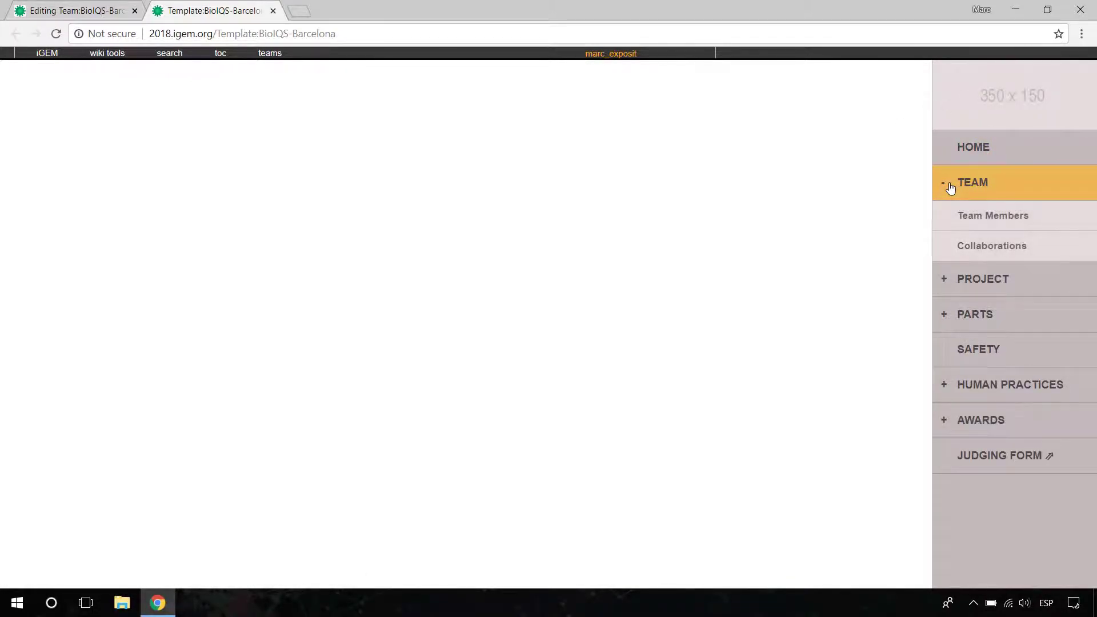
{"action": "left_click", "coordinate": [949, 186]}
{"action": "left_click", "coordinate": [942, 223]}
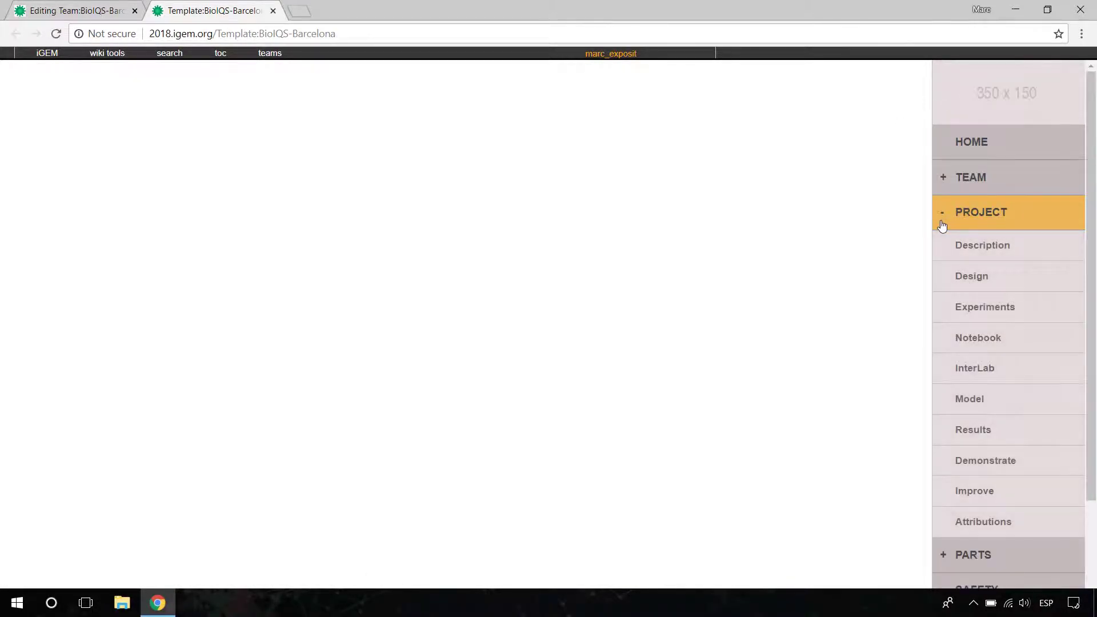
{"action": "left_click", "coordinate": [943, 225]}
{"action": "left_click", "coordinate": [945, 253]}
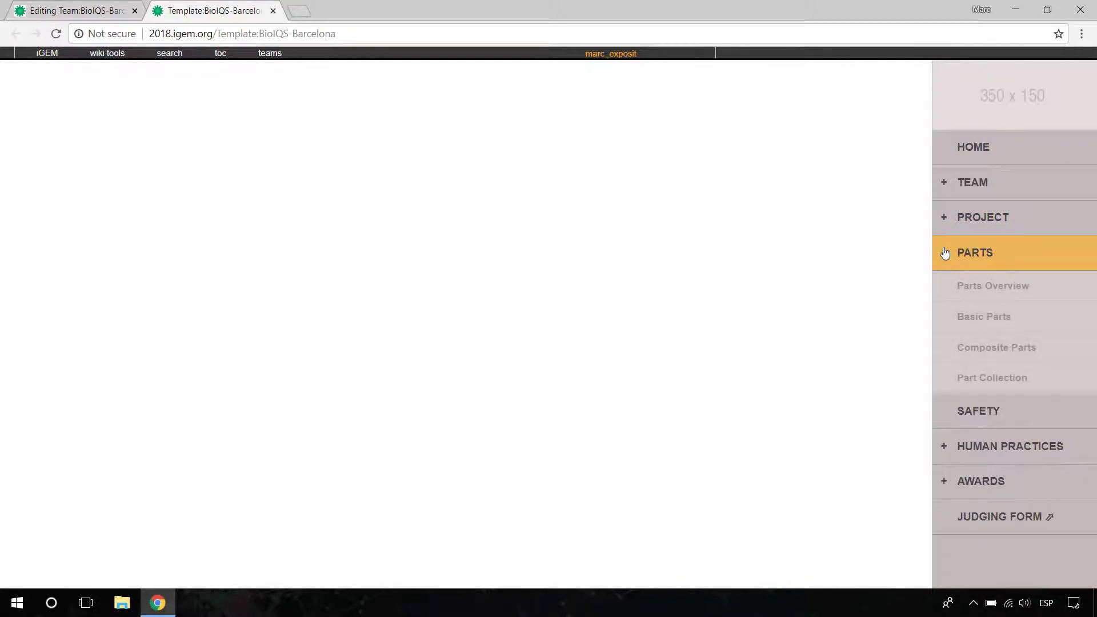
{"action": "left_click", "coordinate": [945, 253]}
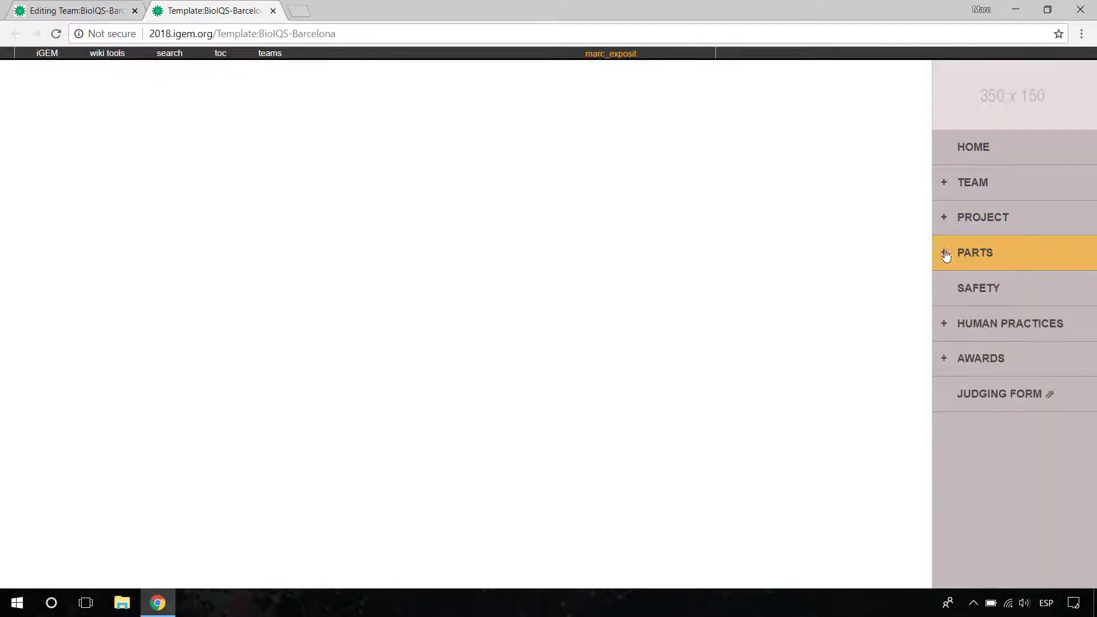
{"action": "left_click", "coordinate": [944, 325]}
{"action": "left_click", "coordinate": [944, 326]}
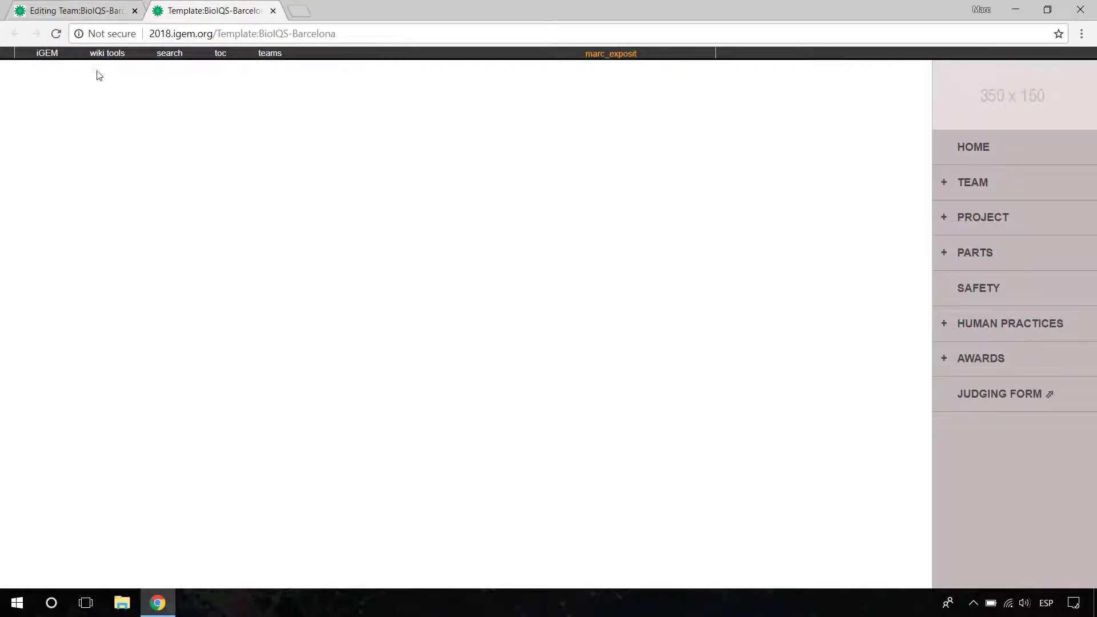
Compare the {{BioIQS-Barcelona}} call at the start of the home page code with the template page it refers to
{"action": "left_click", "coordinate": [74, 10]}
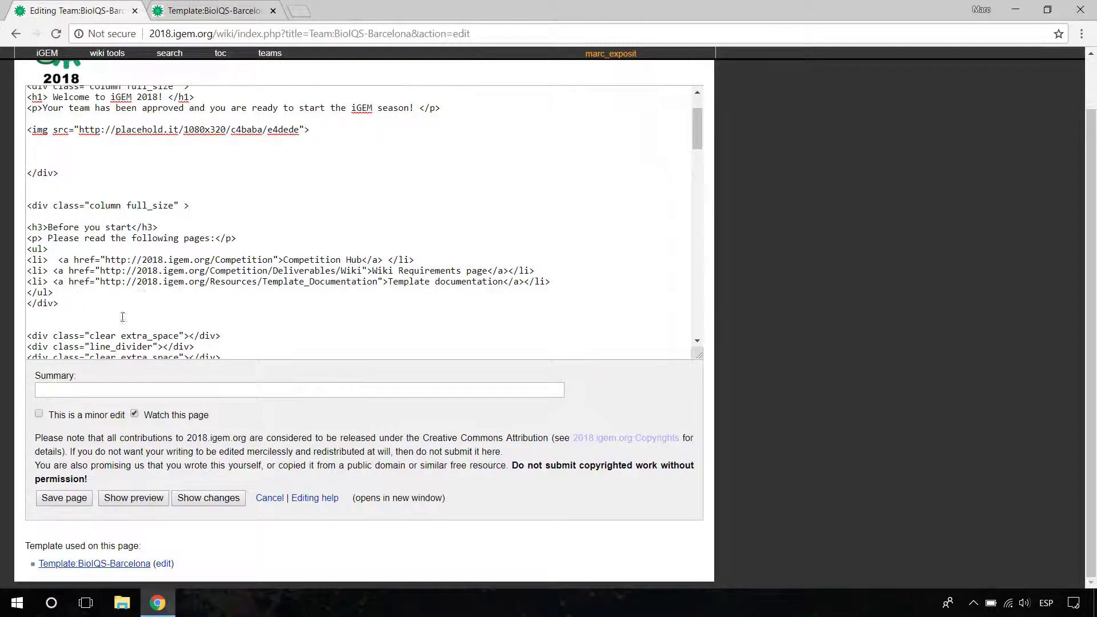
{"action": "scroll", "coordinate": [132, 312], "scroll_direction": "up", "scroll_amount": 10}
{"action": "left_click_drag", "start_coordinate": [139, 157], "coordinate": [25, 153]}
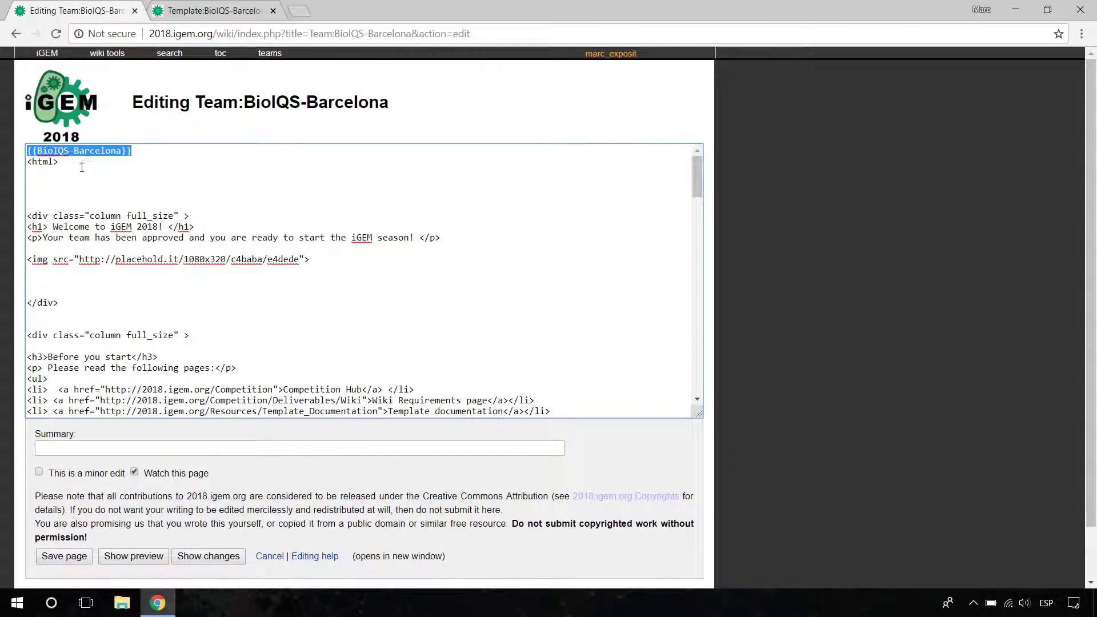
{"action": "left_click", "coordinate": [251, 10]}
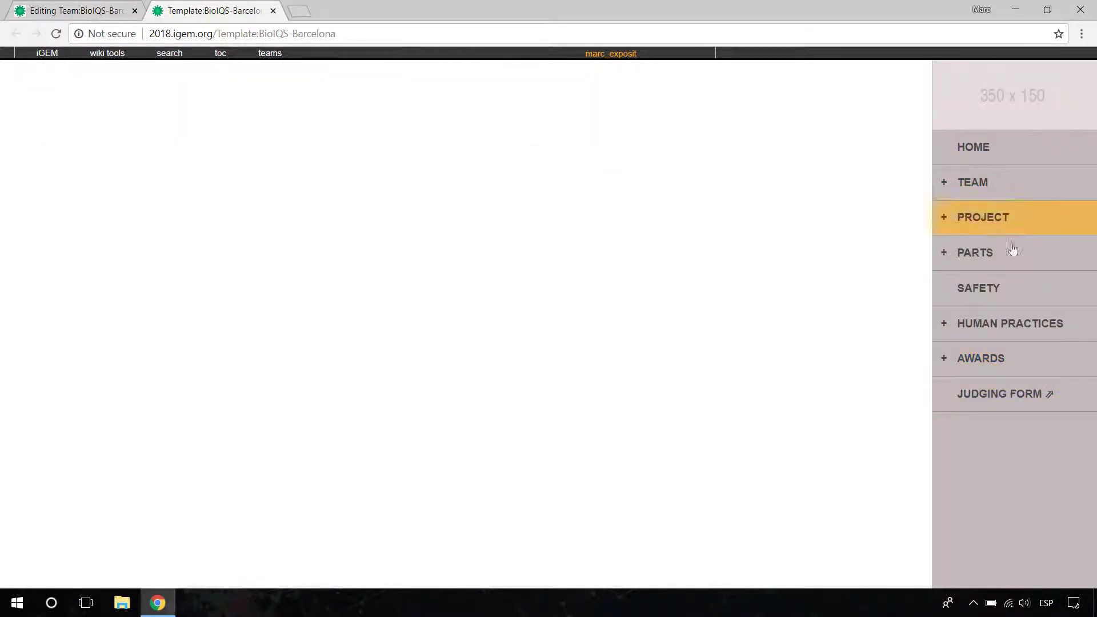
{"action": "left_click", "coordinate": [74, 3]}
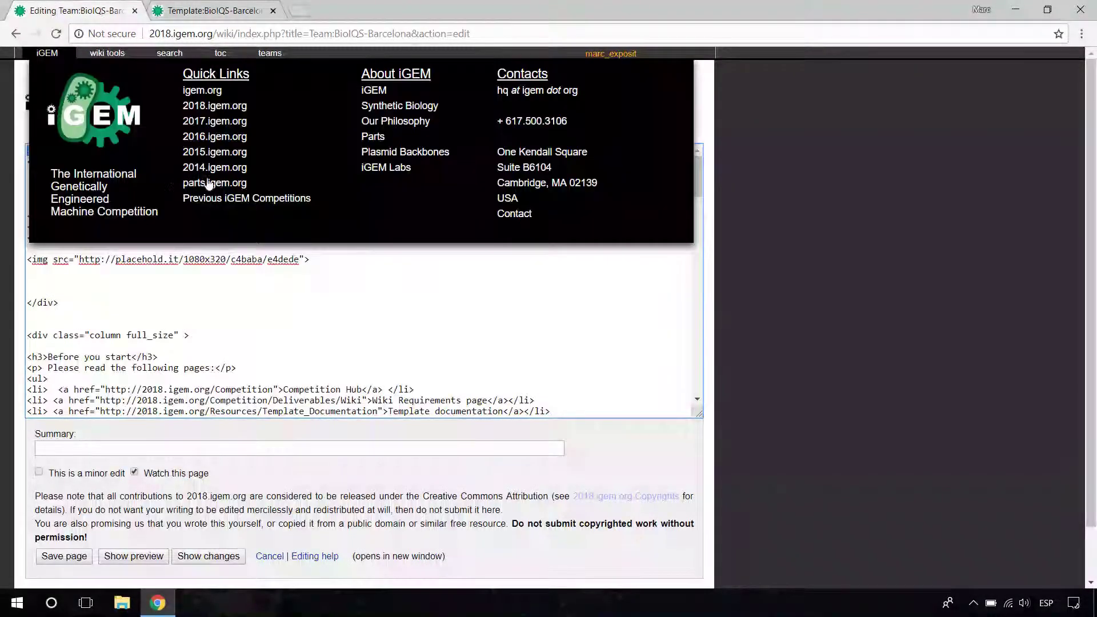
{"action": "left_click", "coordinate": [167, 270]}
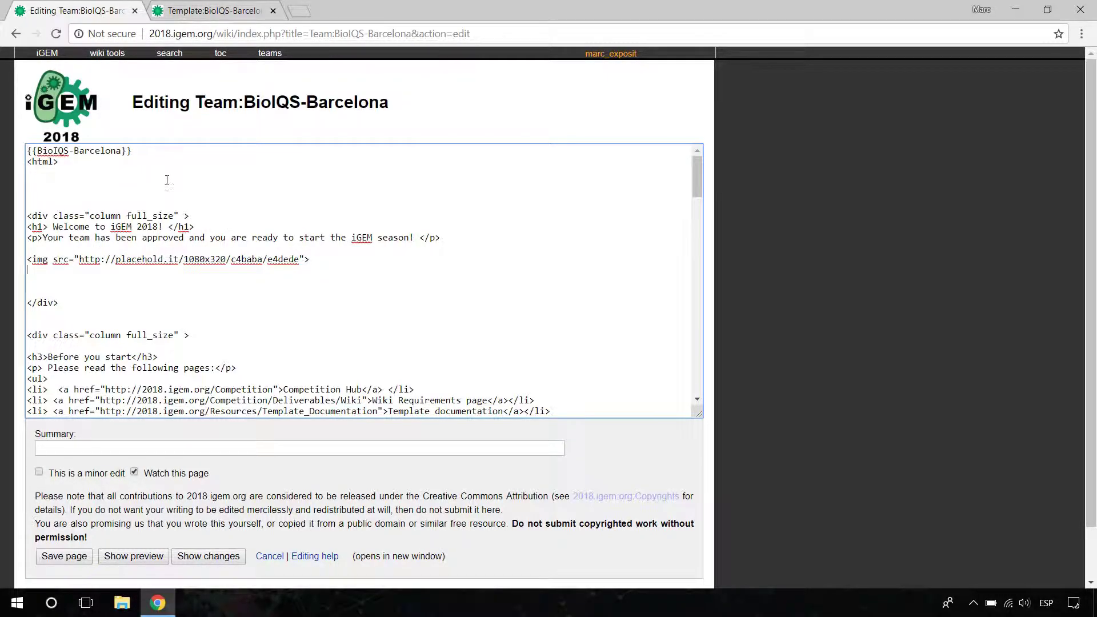
Add a copied full_size column opening above the welcome section, with the h1 heading "Project description" and the paragraph "Hello World!"
{"action": "left_click_drag", "start_coordinate": [213, 216], "coordinate": [4, 218]}
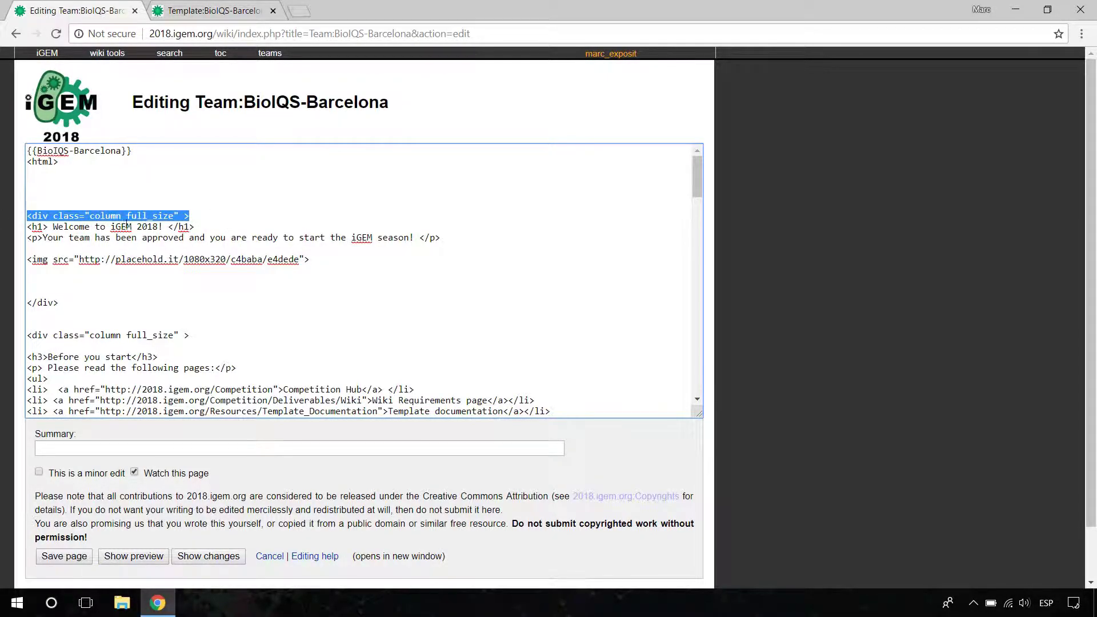
{"action": "left_click_drag", "start_coordinate": [211, 227], "coordinate": [14, 217]}
{"action": "key", "text": "ctrl+c"}
{"action": "left_click", "coordinate": [60, 182]}
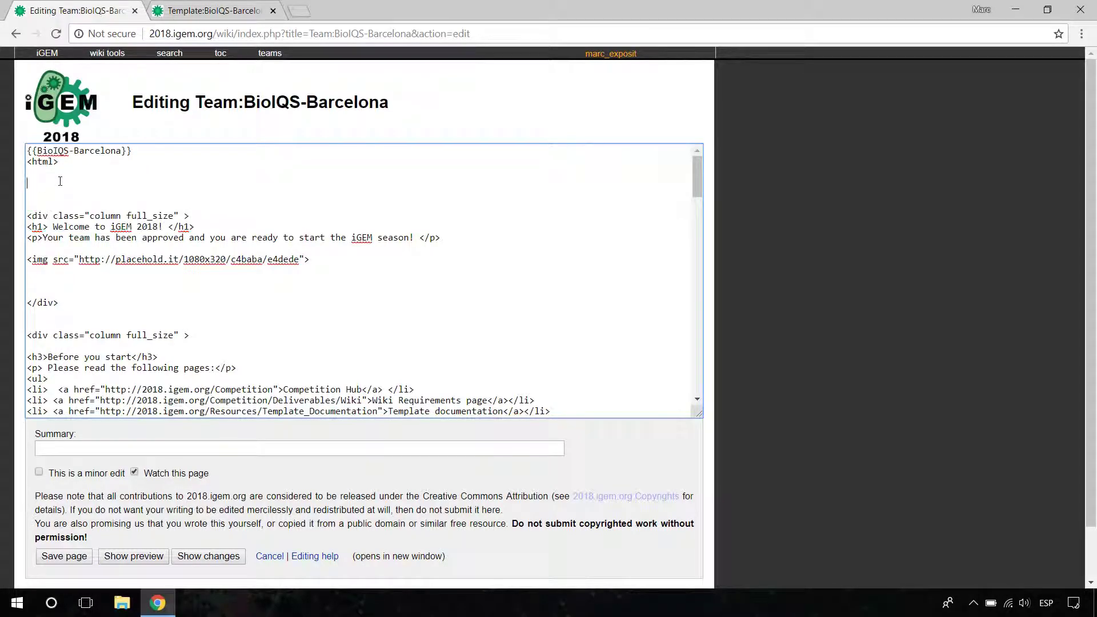
{"action": "key", "text": "ctrl+v"}
{"action": "left_click_drag", "start_coordinate": [80, 195], "coordinate": [164, 197]}
{"action": "type", "text": "Project descr"}
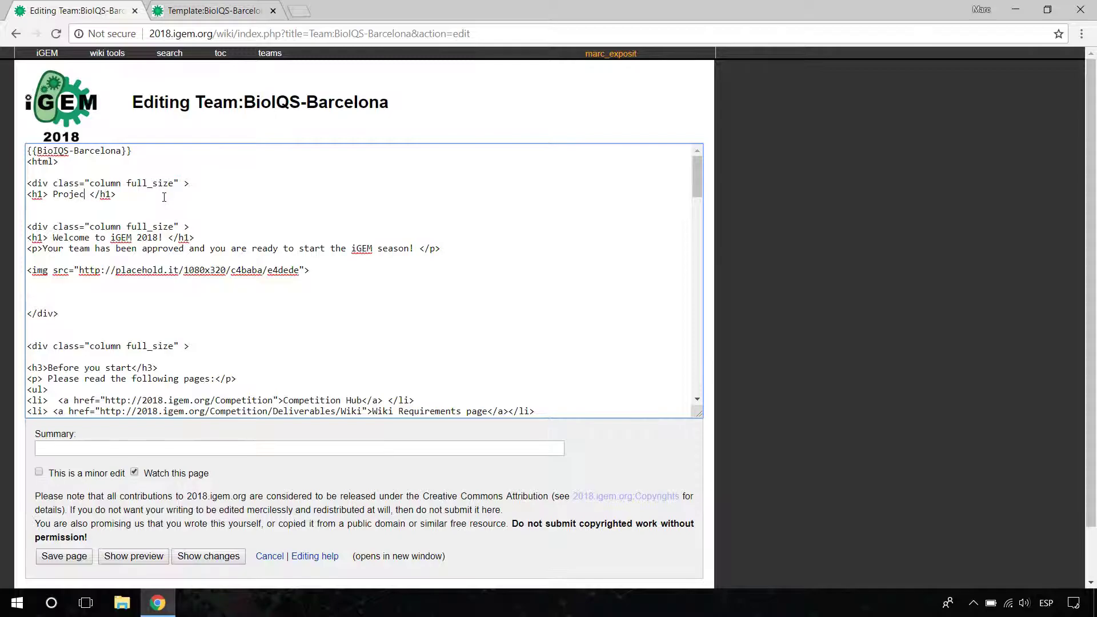
{"action": "type", "text": "iption"}
{"action": "key", "text": "Return"}
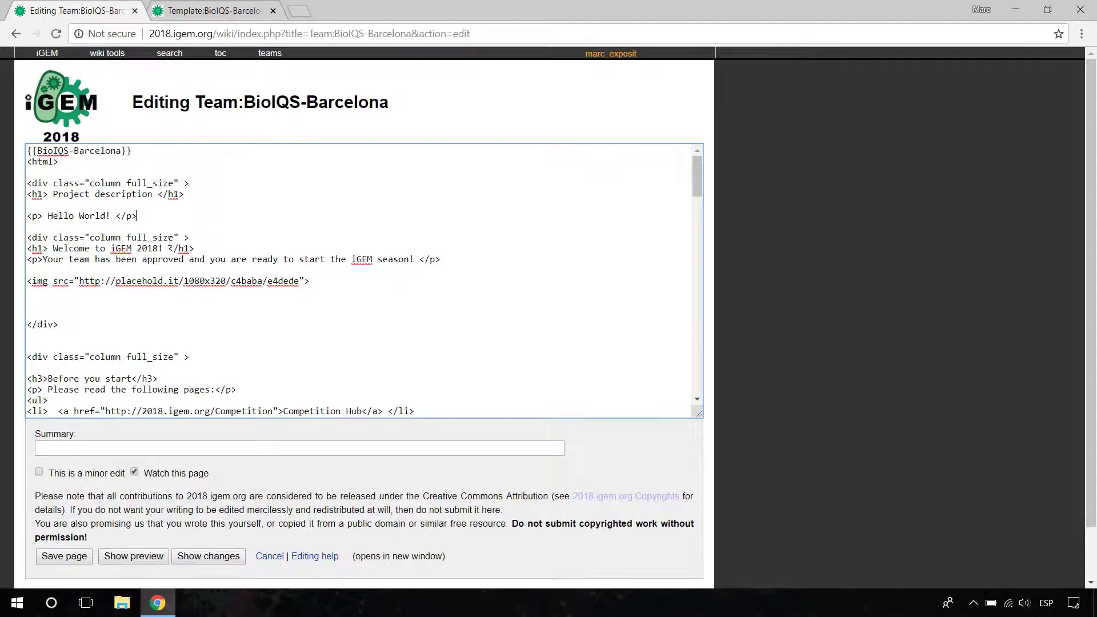
Copy the extra_space, line_divider and extra_space div lines from further down and insert them below the "Hello World!" paragraph
{"action": "scroll", "coordinate": [170, 241], "scroll_direction": "down", "scroll_amount": 4}
{"action": "left_click_drag", "start_coordinate": [241, 302], "coordinate": [15, 276]}
{"action": "scroll", "coordinate": [243, 243], "scroll_direction": "up", "scroll_amount": 4}
{"action": "left_click", "coordinate": [228, 213]}
{"action": "key", "text": "ctrl+v"}
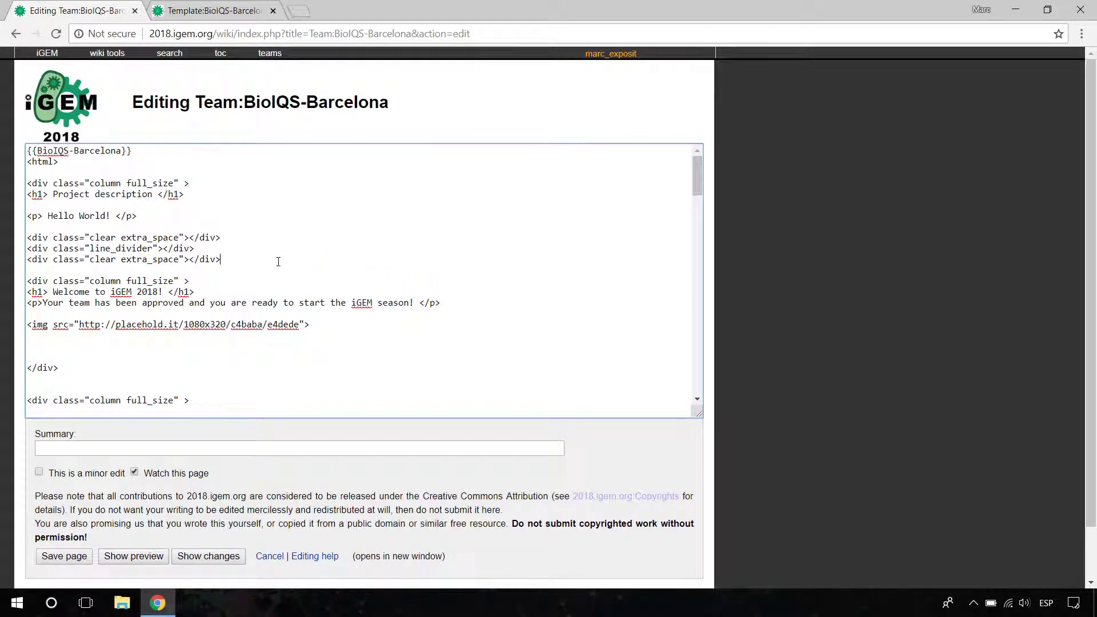
Preview the edited home page and examine the Project description section, the welcome section, the remaining content and the preview notice
{"action": "left_click", "coordinate": [132, 561]}
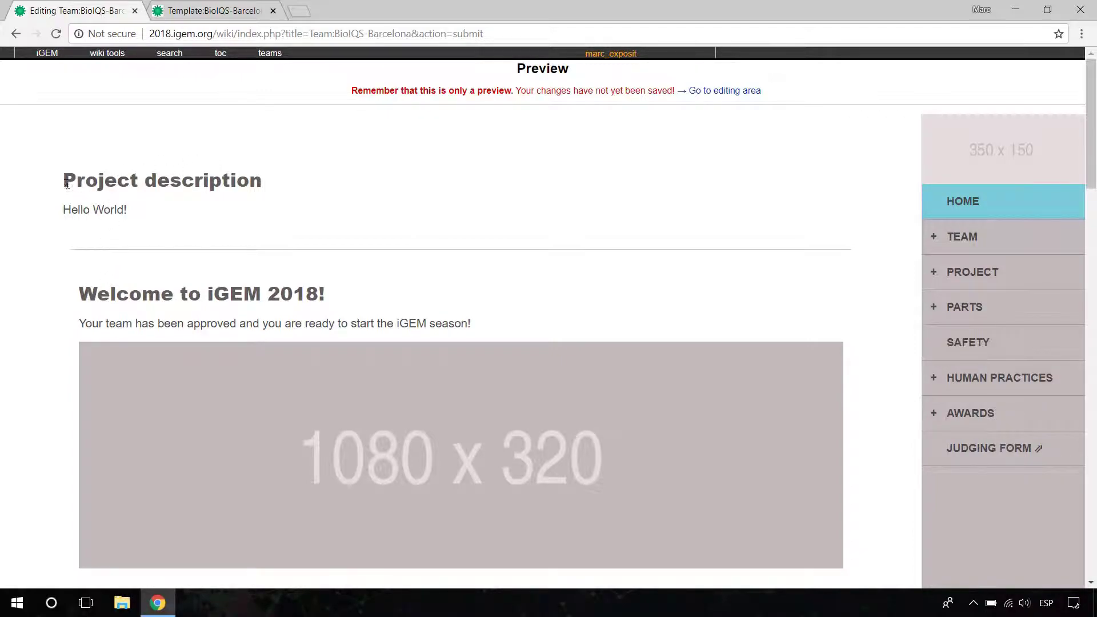
{"action": "left_click_drag", "start_coordinate": [66, 183], "coordinate": [282, 183]}
{"action": "left_click_drag", "start_coordinate": [196, 203], "coordinate": [49, 217]}
{"action": "left_click", "coordinate": [49, 218]}
{"action": "left_click_drag", "start_coordinate": [65, 182], "coordinate": [303, 181]}
{"action": "left_click", "coordinate": [303, 180]}
{"action": "left_click_drag", "start_coordinate": [355, 294], "coordinate": [82, 295]}
{"action": "left_click", "coordinate": [81, 295]}
{"action": "left_click_drag", "start_coordinate": [64, 209], "coordinate": [139, 210]}
{"action": "left_click", "coordinate": [139, 210]}
{"action": "left_click_drag", "start_coordinate": [82, 324], "coordinate": [160, 323]}
{"action": "left_click", "coordinate": [186, 319]}
{"action": "scroll", "coordinate": [232, 289], "scroll_direction": "down", "scroll_amount": 5}
{"action": "scroll", "coordinate": [232, 288], "scroll_direction": "down", "scroll_amount": 4}
{"action": "scroll", "coordinate": [225, 279], "scroll_direction": "up", "scroll_amount": 9}
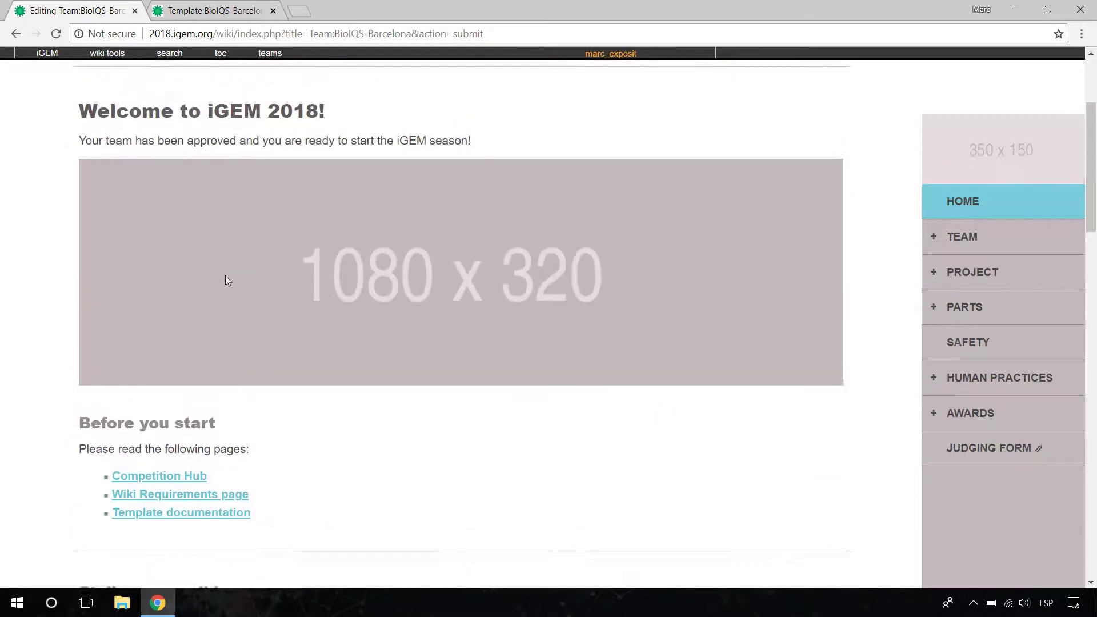
{"action": "left_click_drag", "start_coordinate": [514, 75], "coordinate": [580, 89]}
{"action": "left_click", "coordinate": [563, 87]}
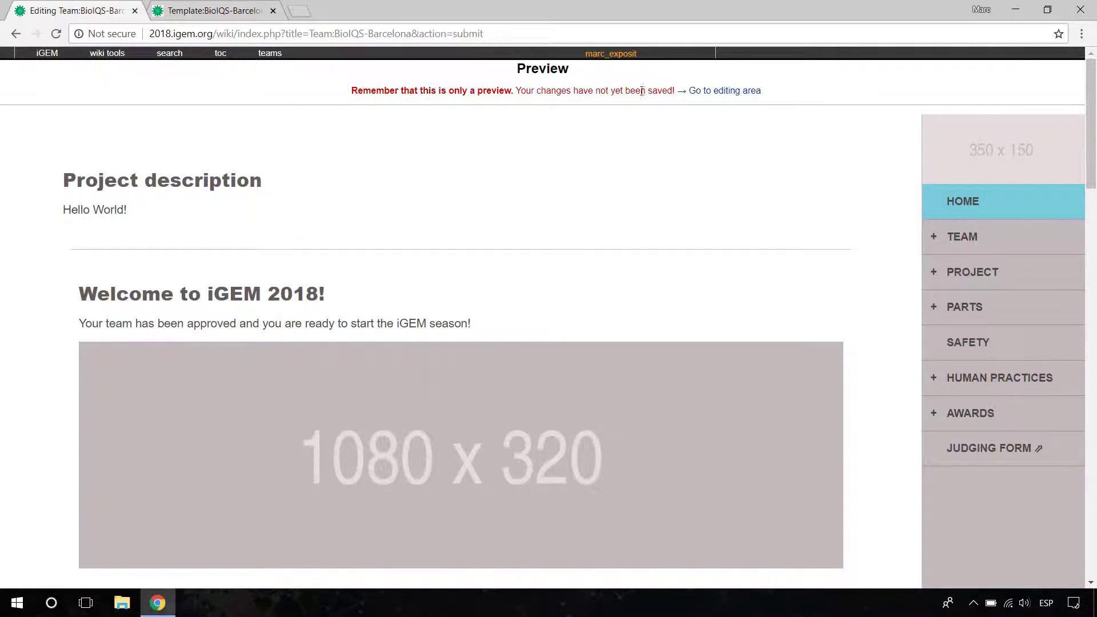
Go back from the preview to the editing area and save the home page
{"action": "left_click", "coordinate": [738, 92]}
{"action": "scroll", "coordinate": [262, 255], "scroll_direction": "down", "scroll_amount": 2}
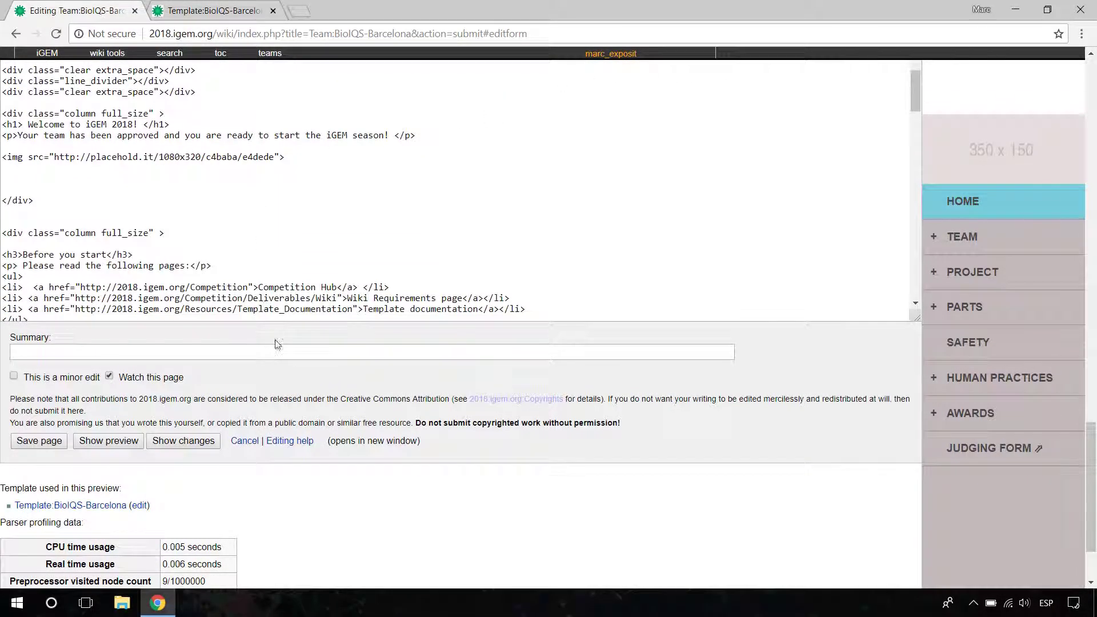
{"action": "scroll", "coordinate": [273, 338], "scroll_direction": "down", "scroll_amount": 2}
{"action": "left_click", "coordinate": [27, 342]}
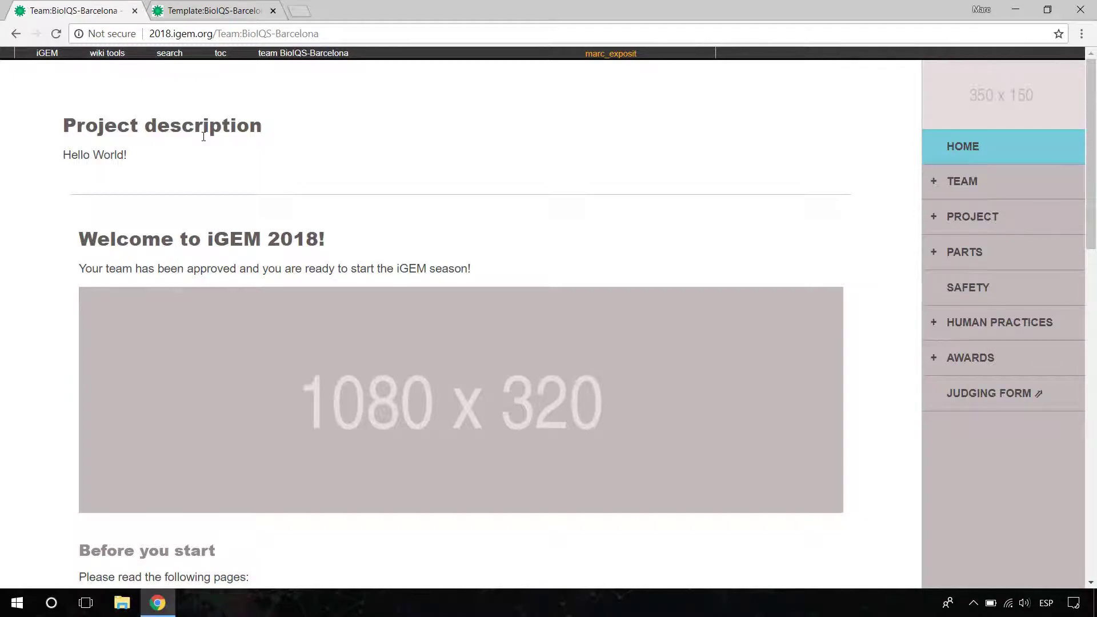
Reopen the home page code to check the saved section, and return to the Team:BioIQS-Barcelona page
{"action": "mouse_move", "coordinate": [104, 57]}
{"action": "left_click", "coordinate": [50, 106]}
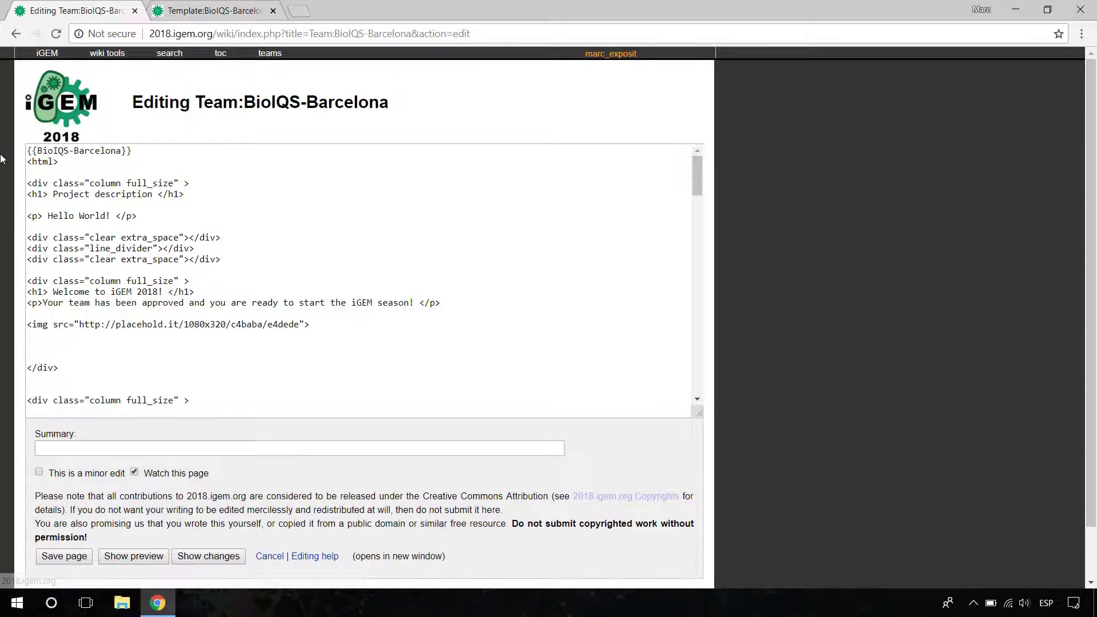
{"action": "scroll", "coordinate": [1, 159], "scroll_direction": "down", "scroll_amount": 1}
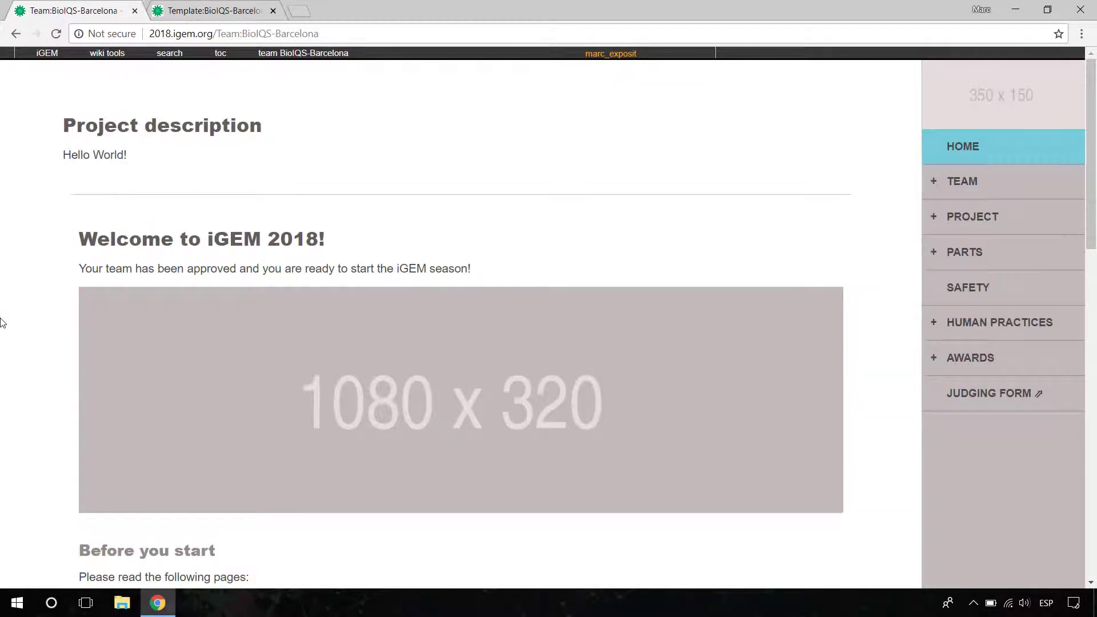
Open the home page's revision history and examine its entries, including the edit summary "Default iGEM wiki restored for video tutorial"
{"action": "mouse_move", "coordinate": [117, 63]}
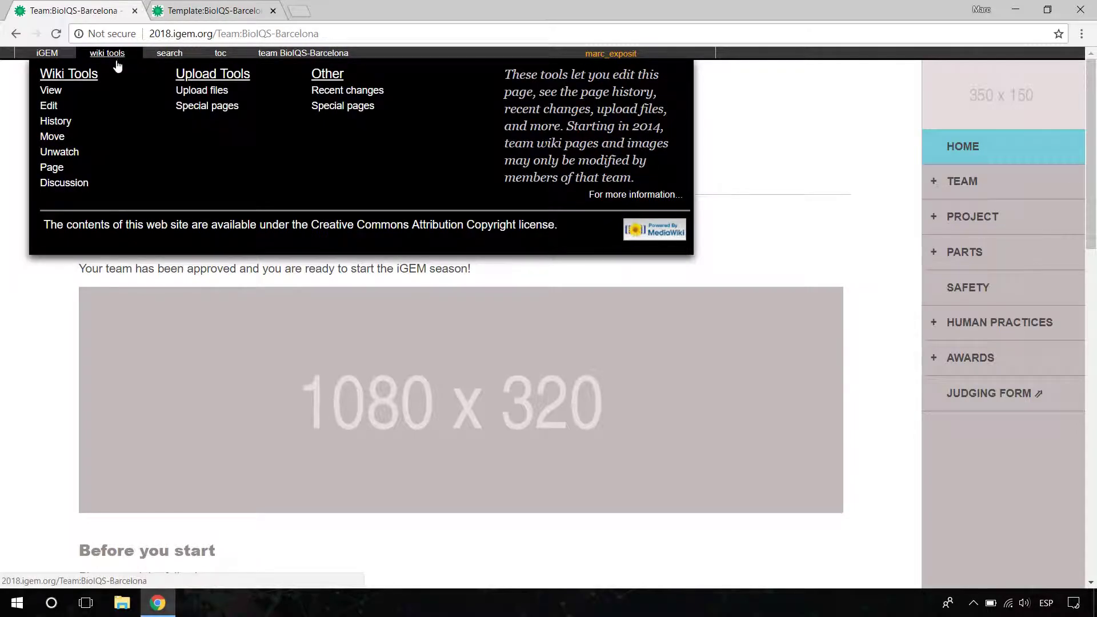
{"action": "left_click", "coordinate": [64, 125]}
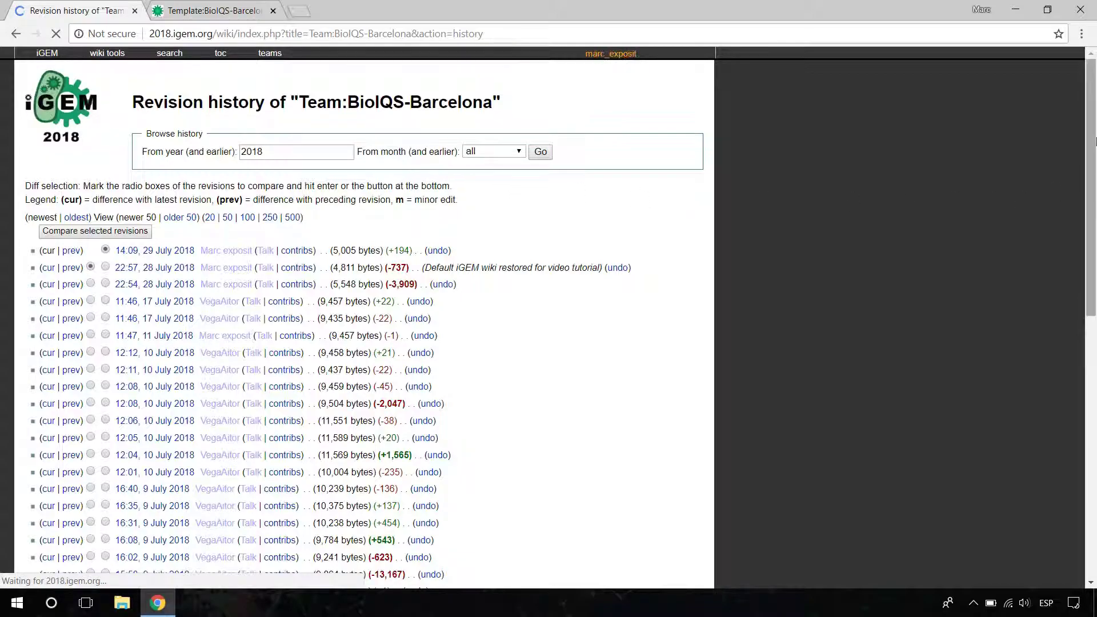
{"action": "scroll", "coordinate": [1096, 146], "scroll_direction": "down", "scroll_amount": 2}
{"action": "left_click_drag", "start_coordinate": [1096, 178], "coordinate": [1094, 154]}
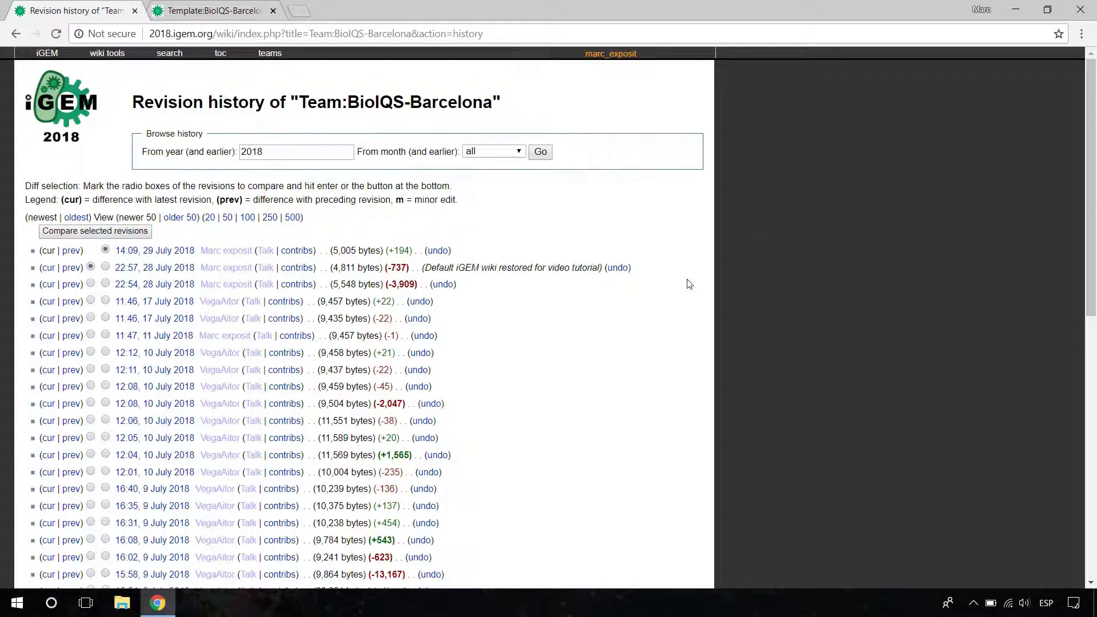
{"action": "left_click_drag", "start_coordinate": [428, 267], "coordinate": [510, 268]}
{"action": "left_click", "coordinate": [512, 270]}
Undo the home page revision of 14:09, 29 July 2018, reviewing the line comparison before saving and checking the page
{"action": "left_click", "coordinate": [438, 251]}
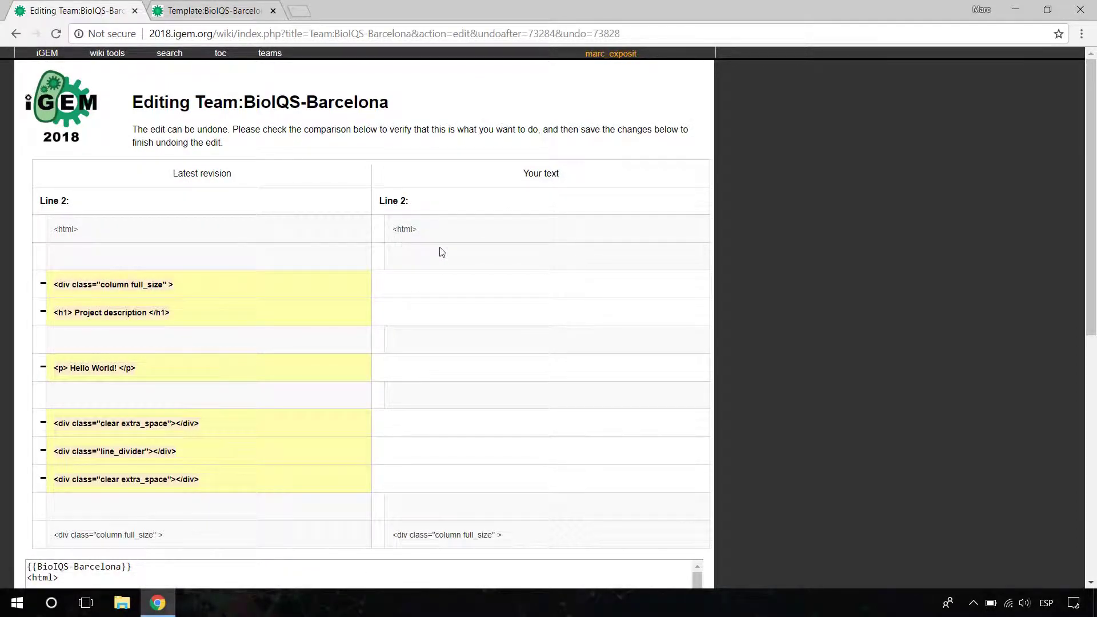
{"action": "scroll", "coordinate": [441, 252], "scroll_direction": "down", "scroll_amount": 3}
{"action": "scroll", "coordinate": [444, 252], "scroll_direction": "up", "scroll_amount": 2}
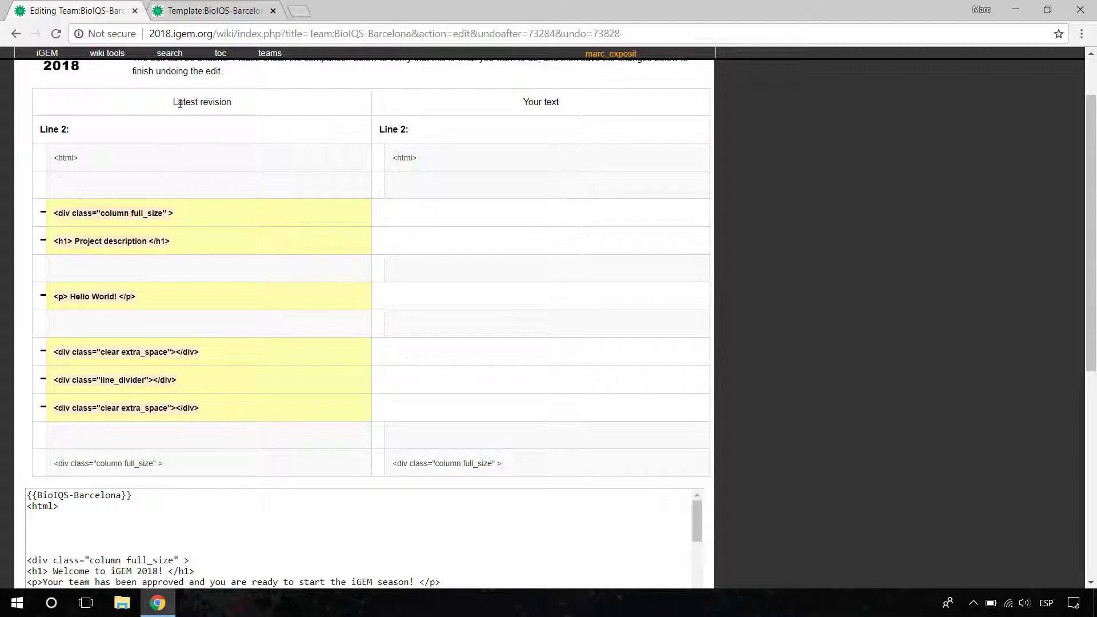
{"action": "scroll", "coordinate": [178, 107], "scroll_direction": "down", "scroll_amount": 1}
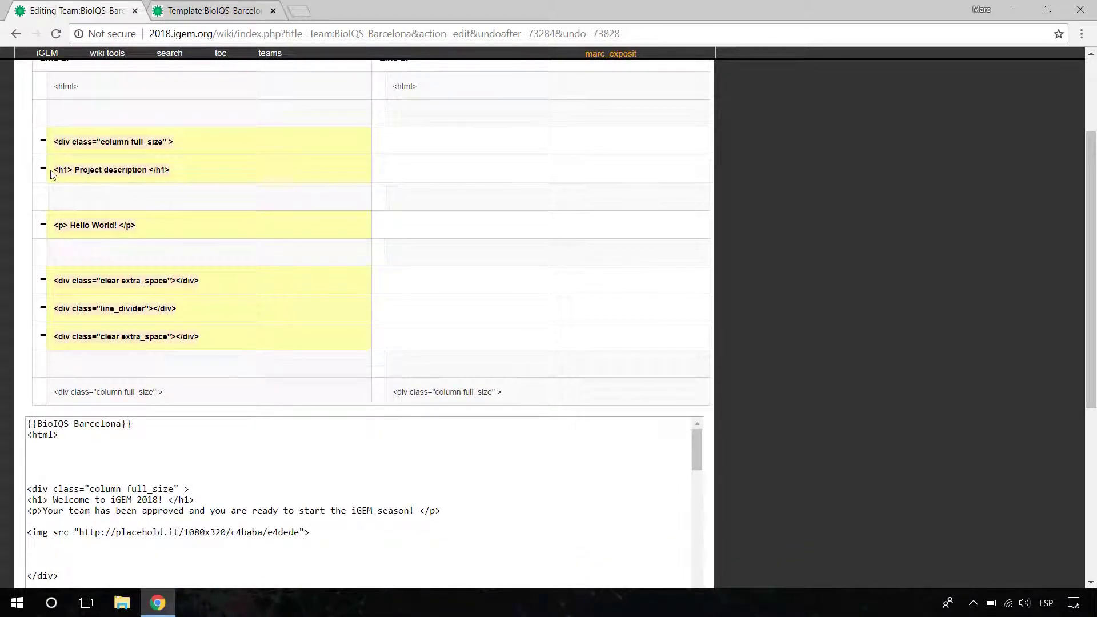
{"action": "left_click_drag", "start_coordinate": [53, 171], "coordinate": [227, 177]}
{"action": "left_click_drag", "start_coordinate": [54, 224], "coordinate": [174, 225]}
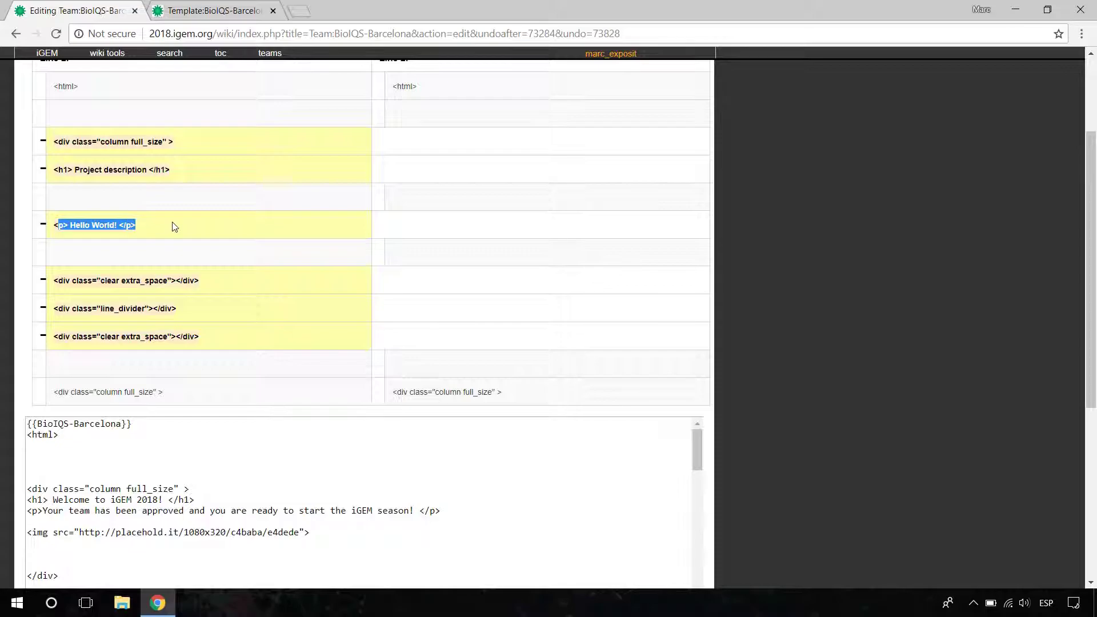
{"action": "left_click", "coordinate": [174, 226]}
{"action": "scroll", "coordinate": [228, 225], "scroll_direction": "down", "scroll_amount": 2}
{"action": "scroll", "coordinate": [211, 228], "scroll_direction": "down", "scroll_amount": 4}
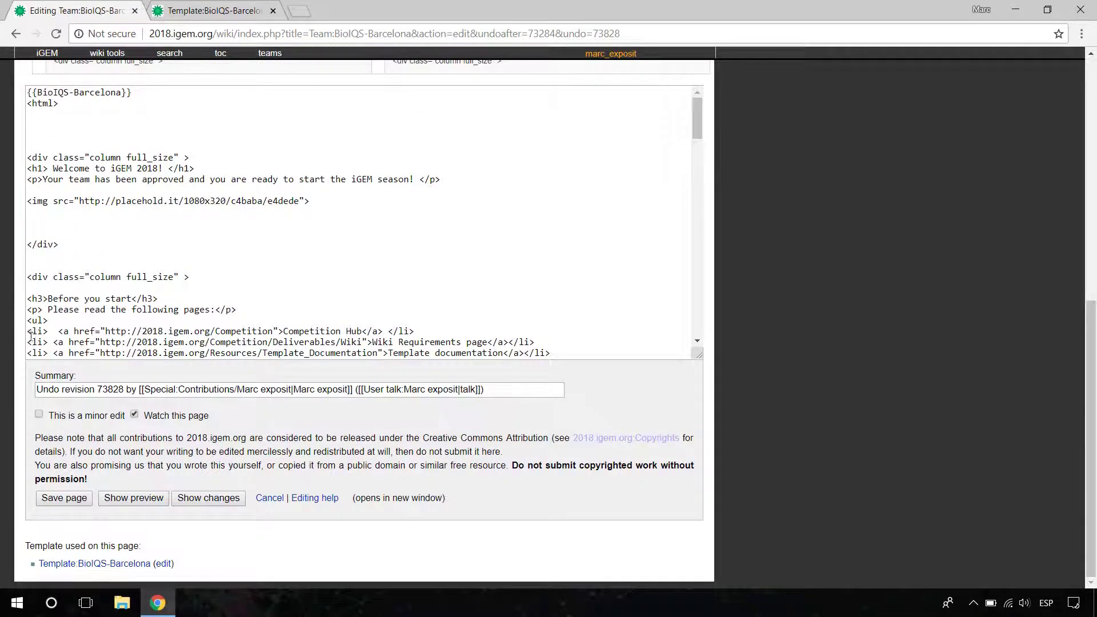
{"action": "left_click", "coordinate": [64, 498]}
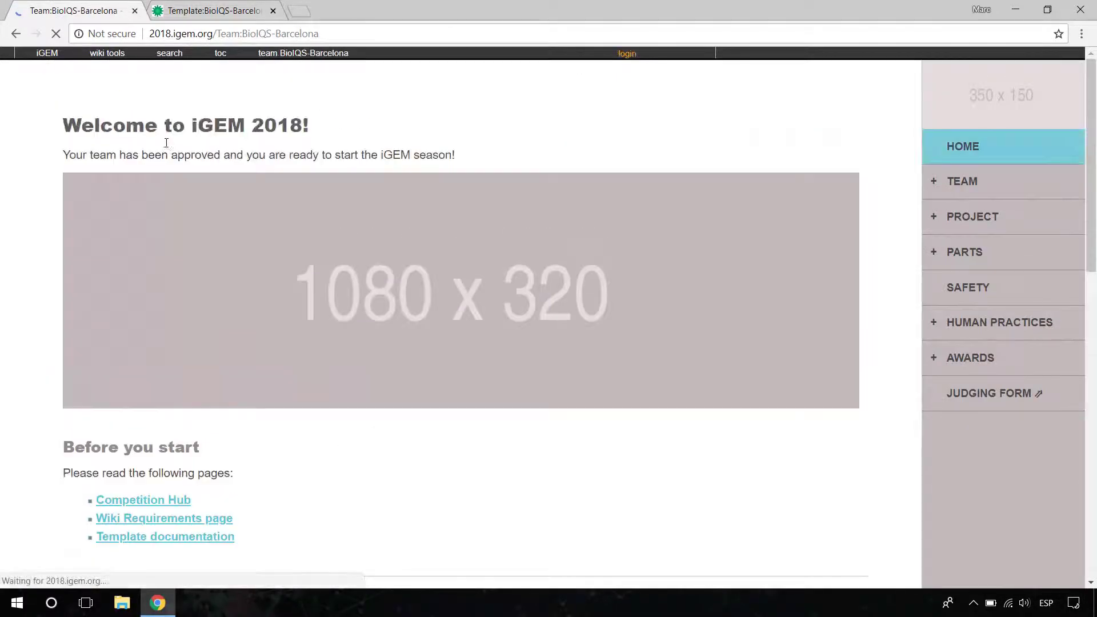
{"action": "left_click_drag", "start_coordinate": [60, 125], "coordinate": [497, 149]}
{"action": "left_click", "coordinate": [500, 150]}
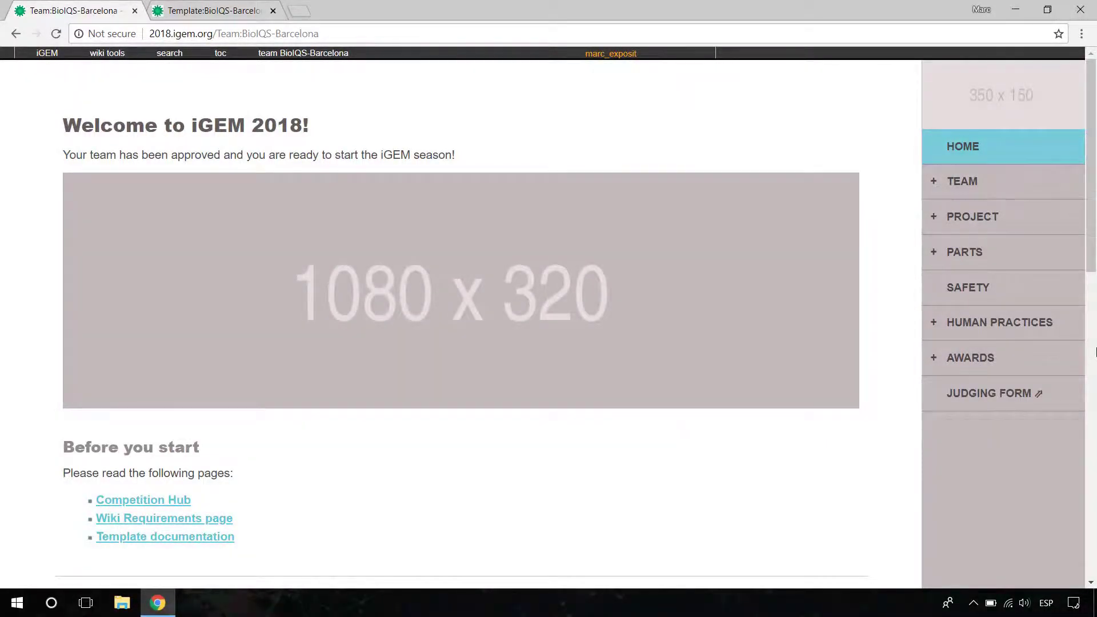
Open the home page code for editing and return to the Template:BioIQS-Barcelona page
{"action": "mouse_move", "coordinate": [100, 57]}
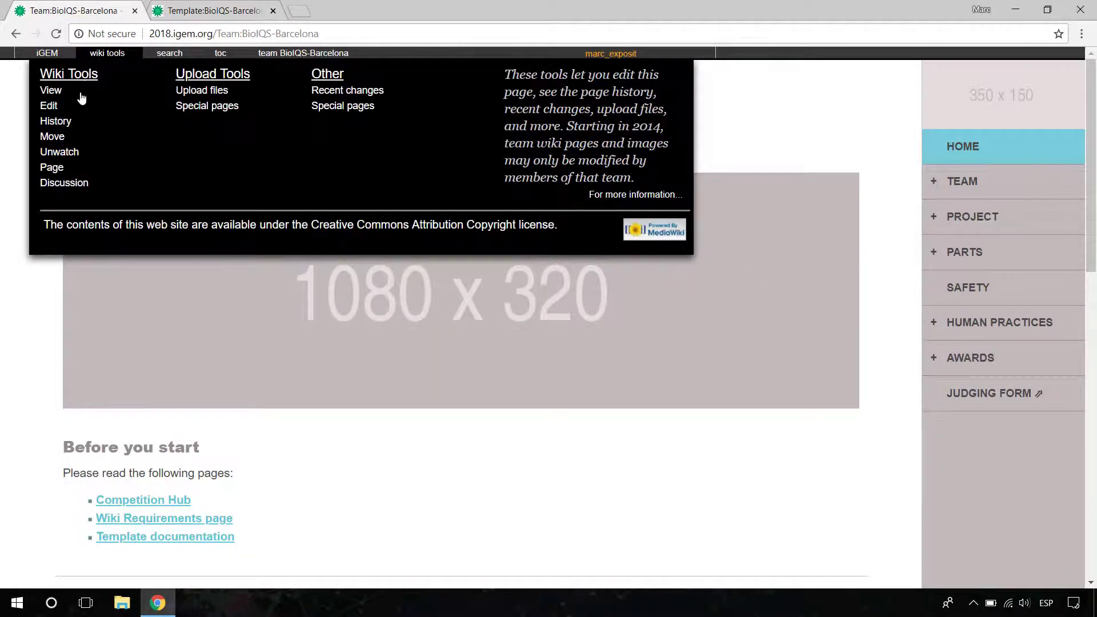
{"action": "left_click", "coordinate": [49, 106]}
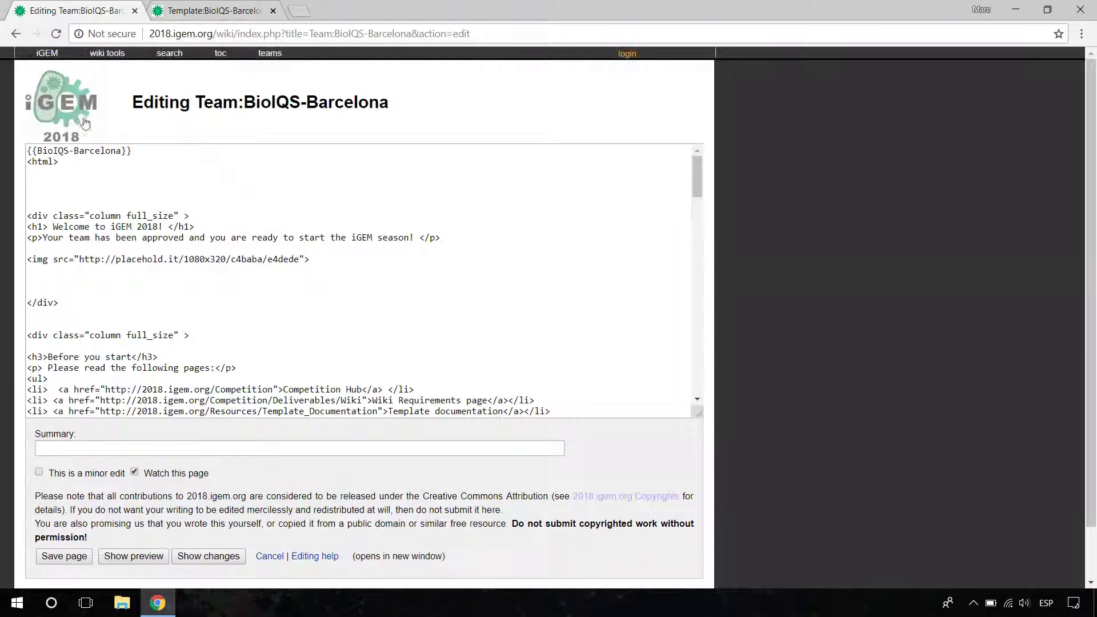
{"action": "left_click", "coordinate": [243, 11]}
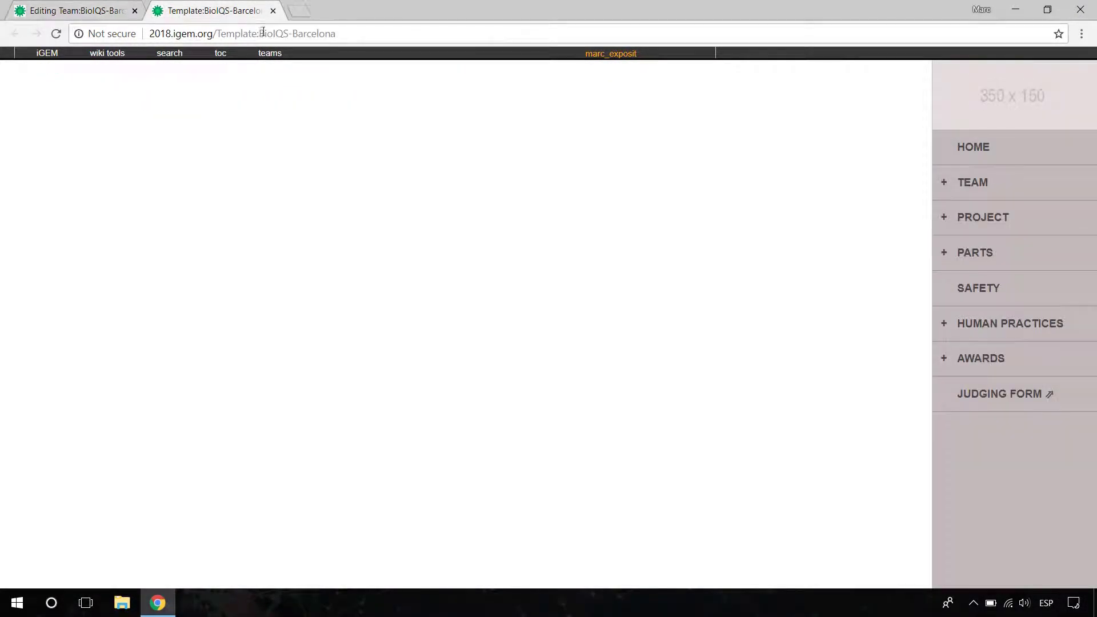
Open the 2018.igem.org/Resources/Wiki_Editing_Help page in place of the team template page
{"action": "left_click", "coordinate": [314, 35]}
{"action": "type", "text": "2018"}
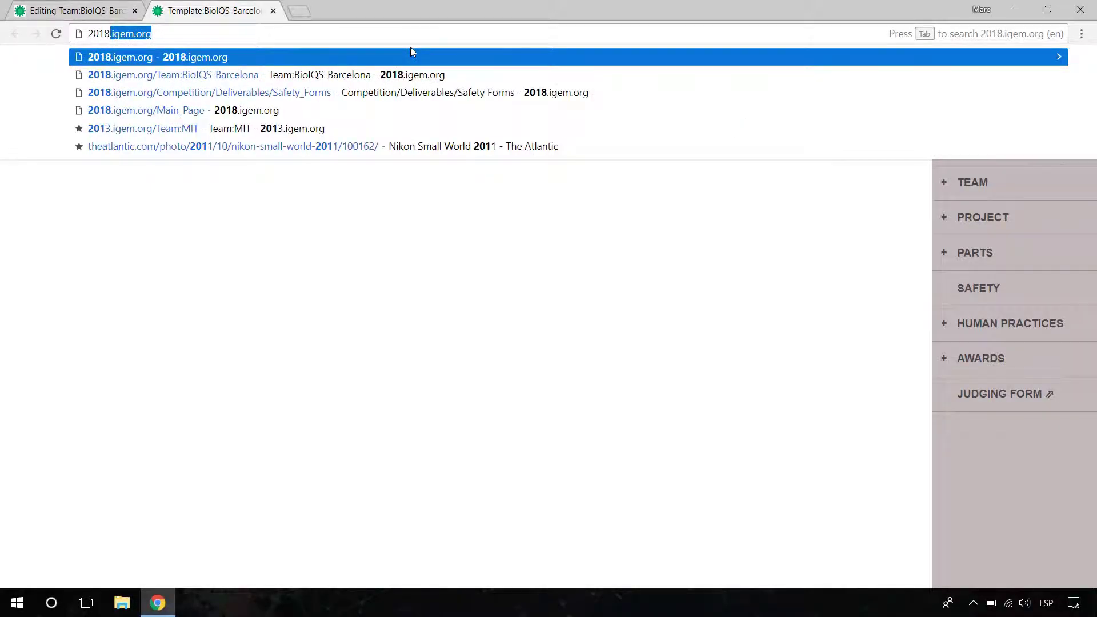
{"action": "key", "text": "End"}
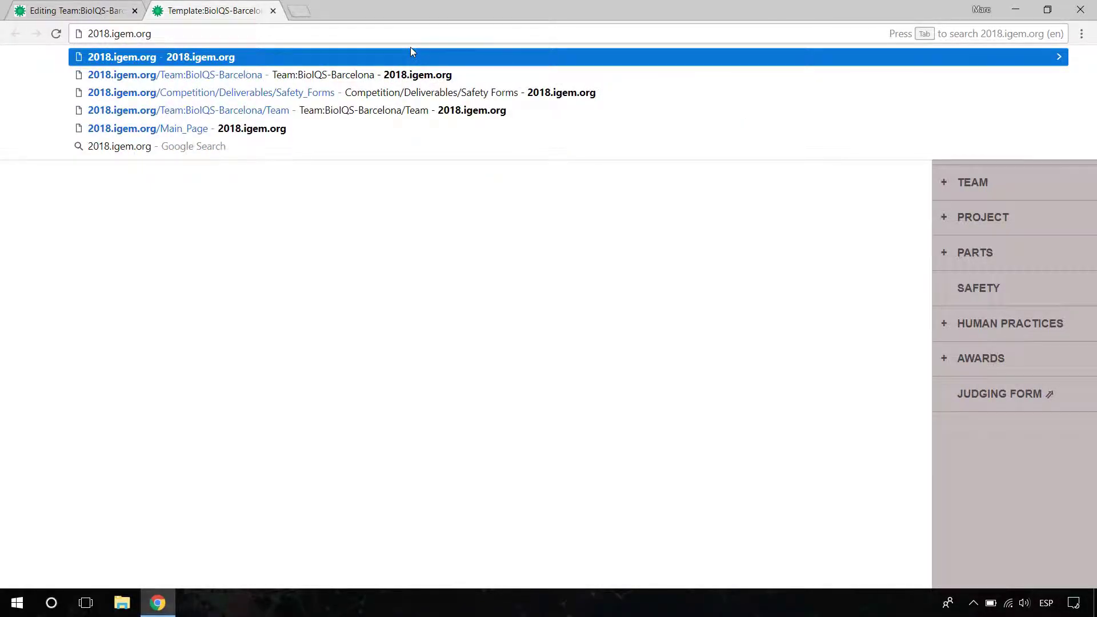
{"action": "type", "text": "/"}
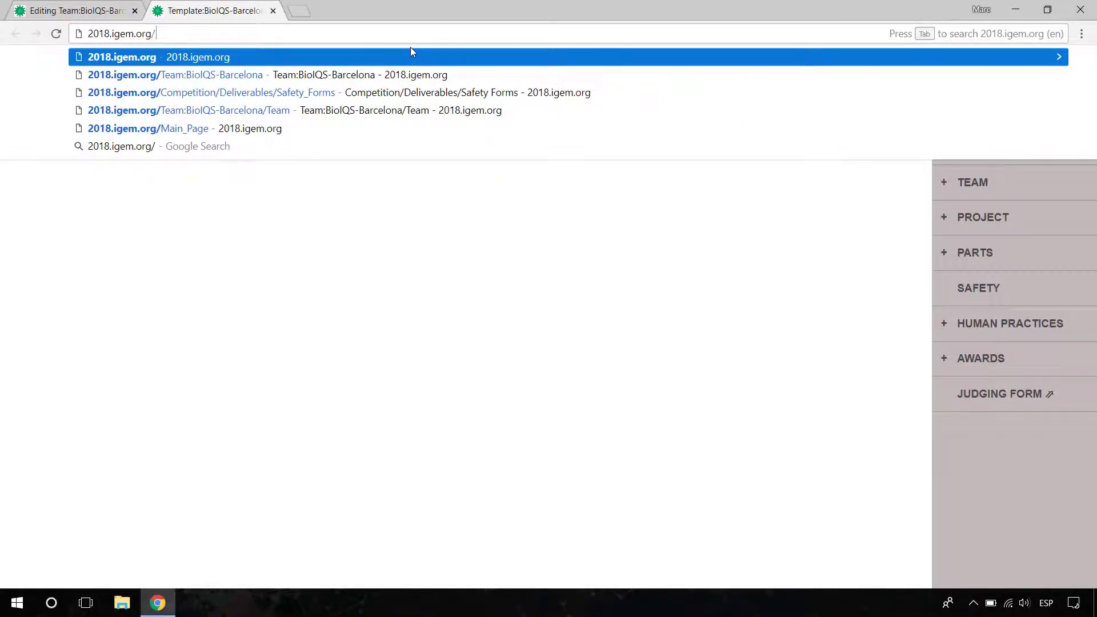
{"action": "type", "text": "R"}
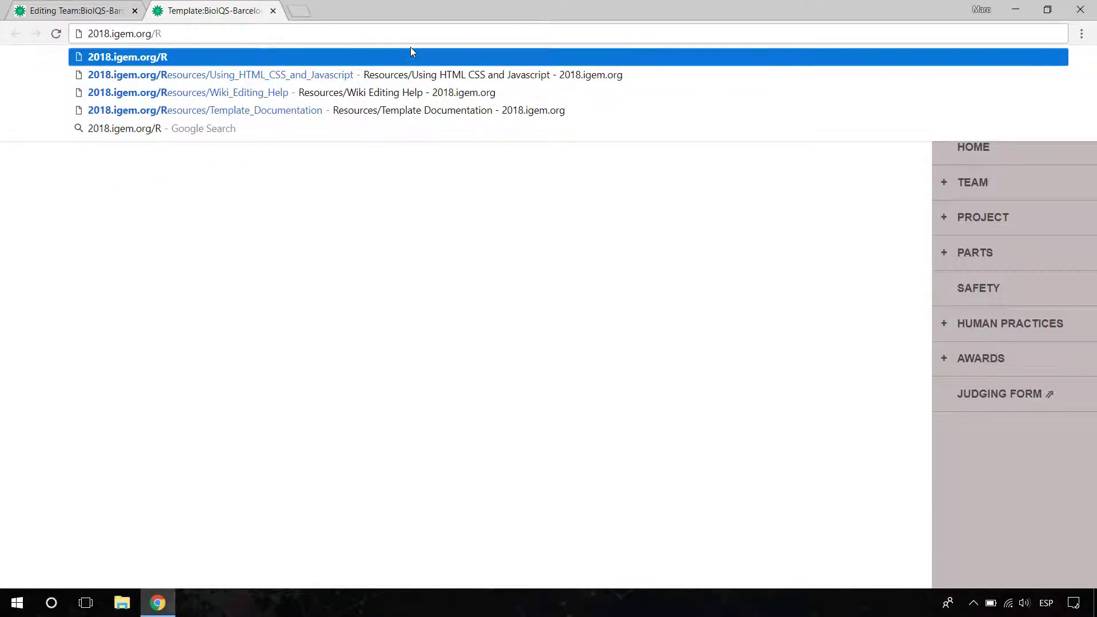
{"action": "key", "text": "Down"}
{"action": "key", "text": "Down"}
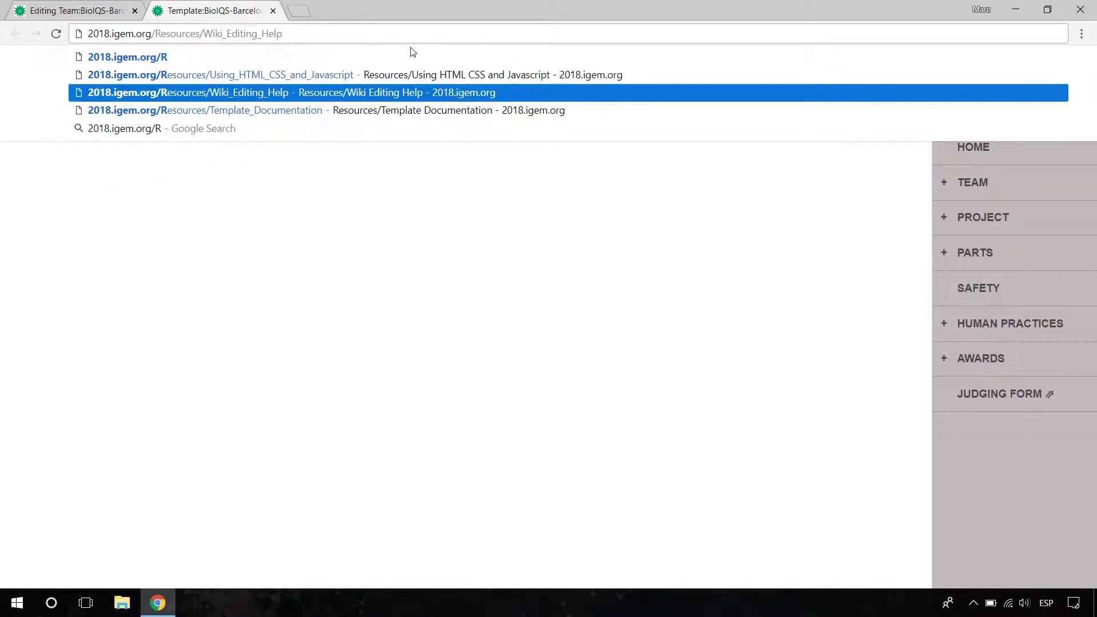
{"action": "key", "text": "Return"}
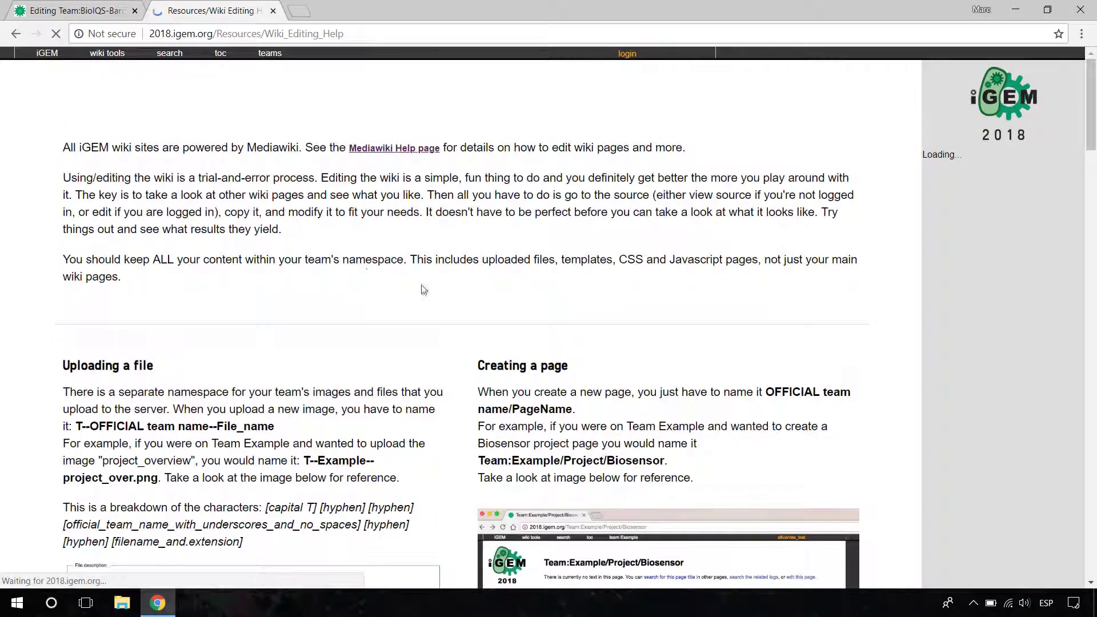
Go to the 2018.igem.org/Resources/Template_Documentation page
{"action": "left_click", "coordinate": [270, 35]}
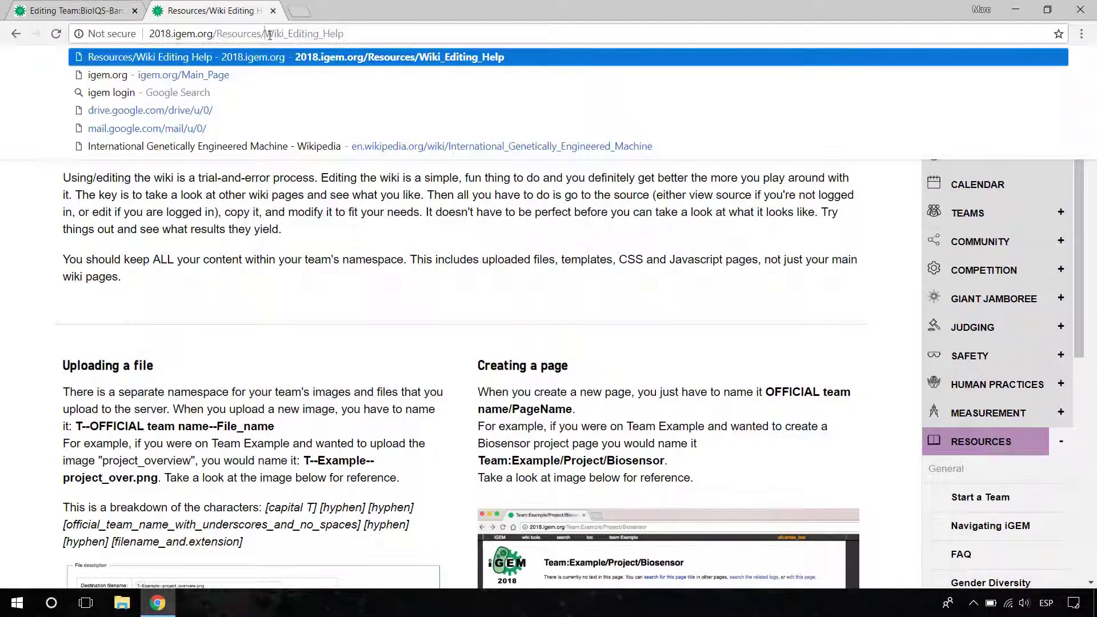
{"action": "double_click", "coordinate": [270, 35]}
{"action": "type", "text": "Templ"}
{"action": "key", "text": "Return"}
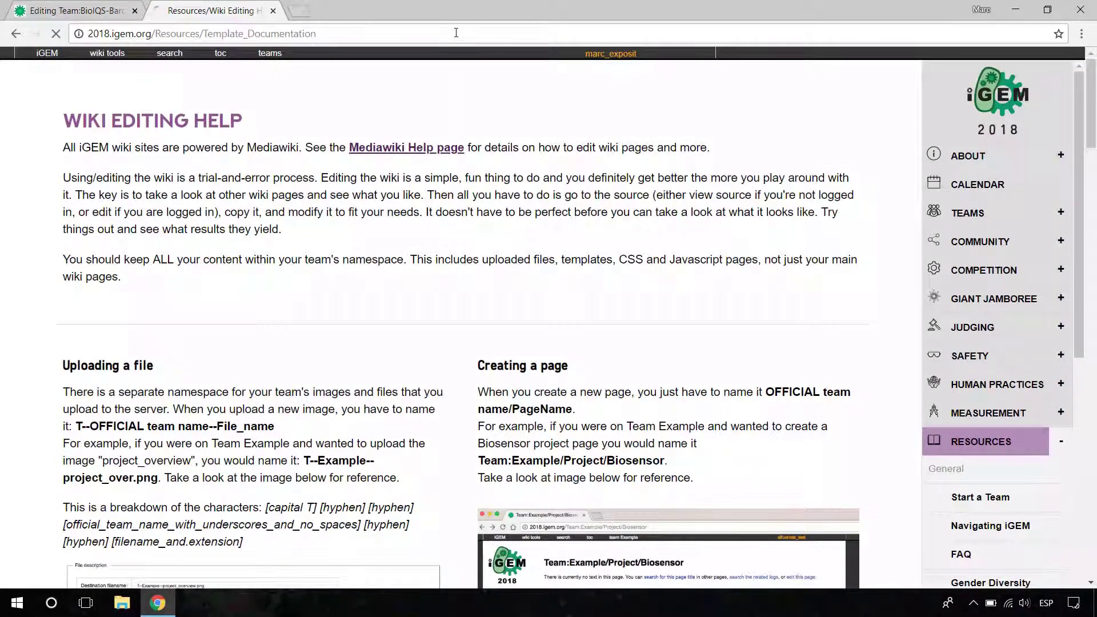
Find the Unordered Lists section of the template documentation and copy its Painting Materials example code
{"action": "scroll", "coordinate": [426, 210], "scroll_direction": "down", "scroll_amount": 6}
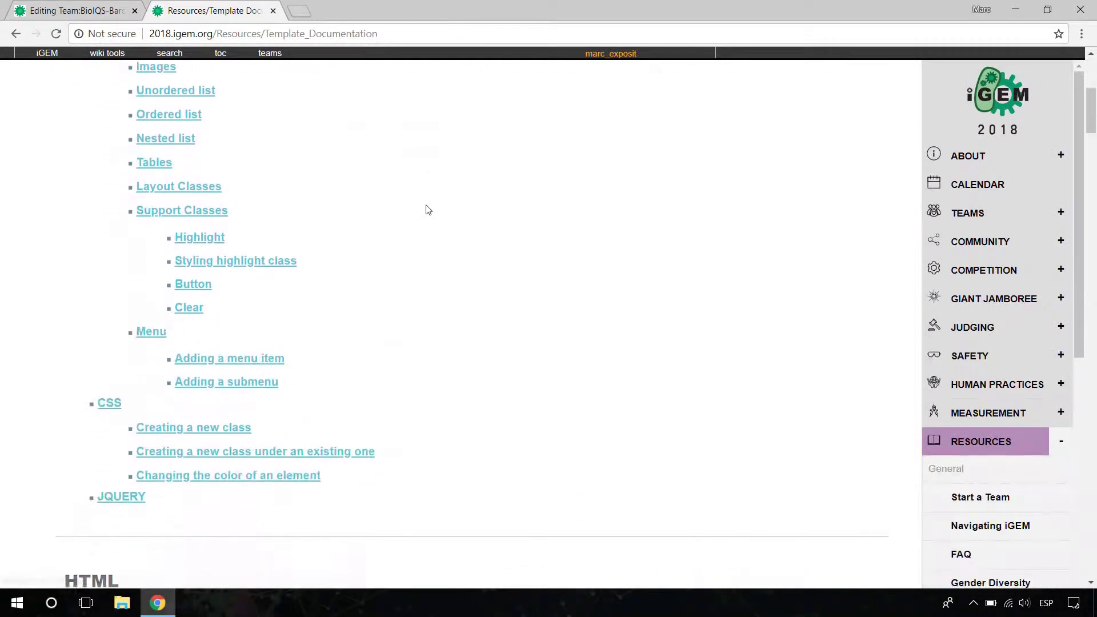
{"action": "scroll", "coordinate": [425, 210], "scroll_direction": "down", "scroll_amount": 15}
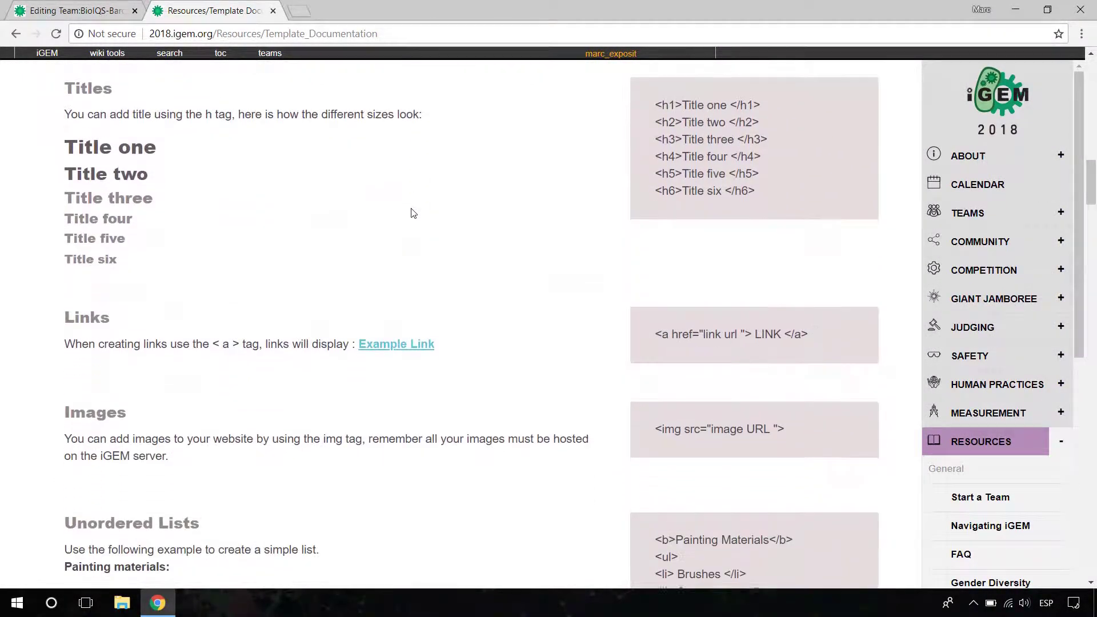
{"action": "scroll", "coordinate": [413, 213], "scroll_direction": "down", "scroll_amount": 3}
{"action": "scroll", "coordinate": [200, 177], "scroll_direction": "down", "scroll_amount": 1}
{"action": "scroll", "coordinate": [201, 176], "scroll_direction": "down", "scroll_amount": 3}
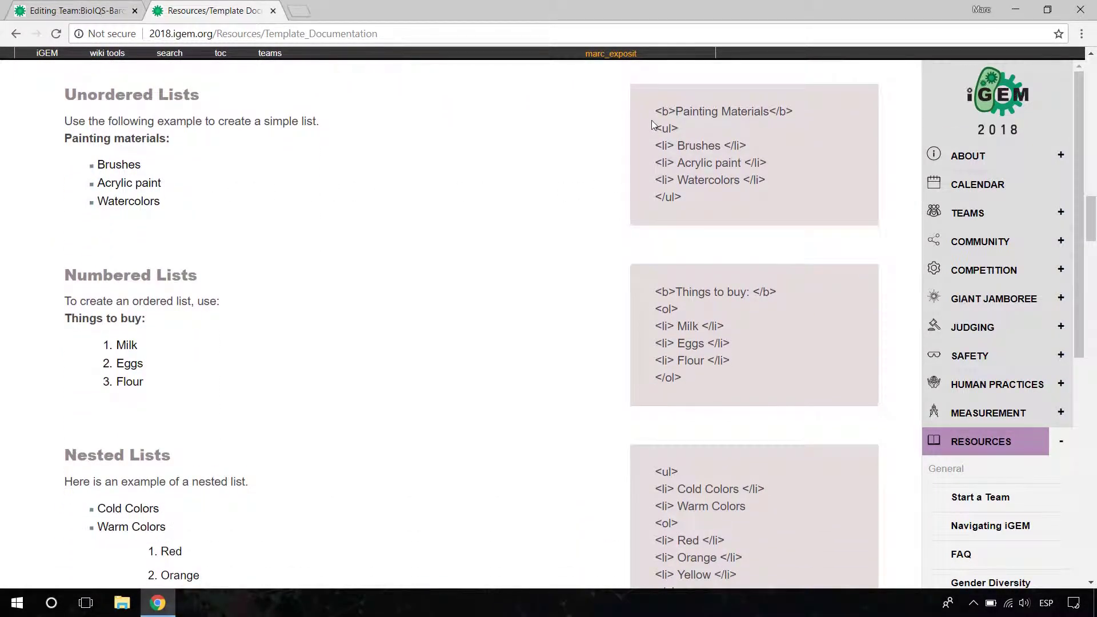
{"action": "left_click_drag", "start_coordinate": [659, 110], "coordinate": [706, 199]}
{"action": "key", "text": "ctrl+c"}
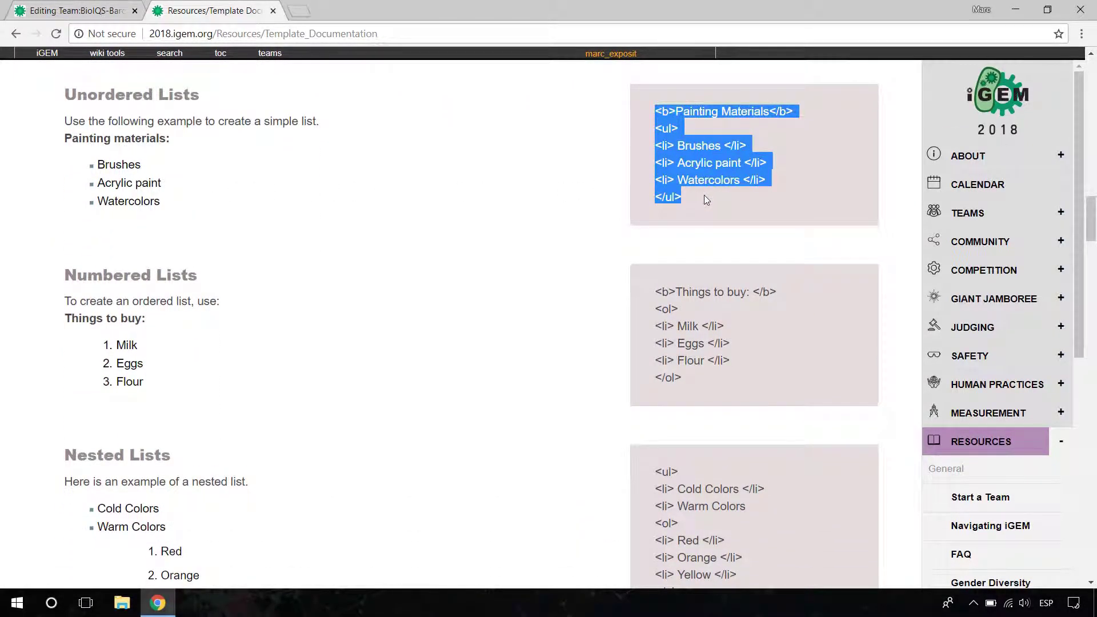
Paste the Painting Materials list code below the opening html tag in the Team:BioIQS-Barcelona home page code
{"action": "left_click", "coordinate": [77, 10]}
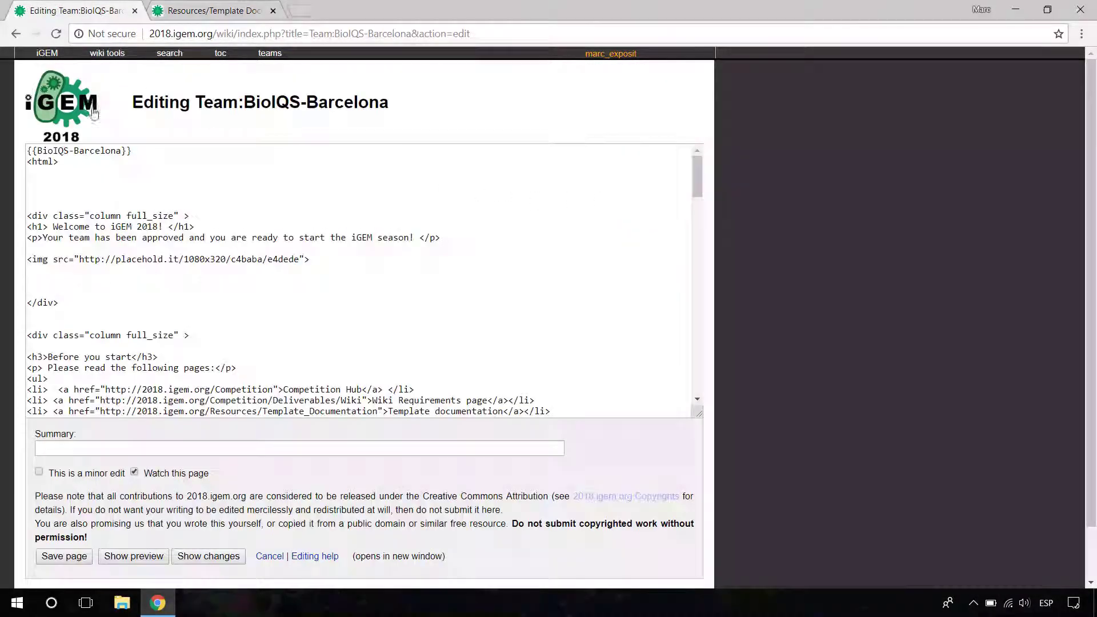
{"action": "left_click", "coordinate": [136, 178]}
{"action": "key", "text": "ctrl+v"}
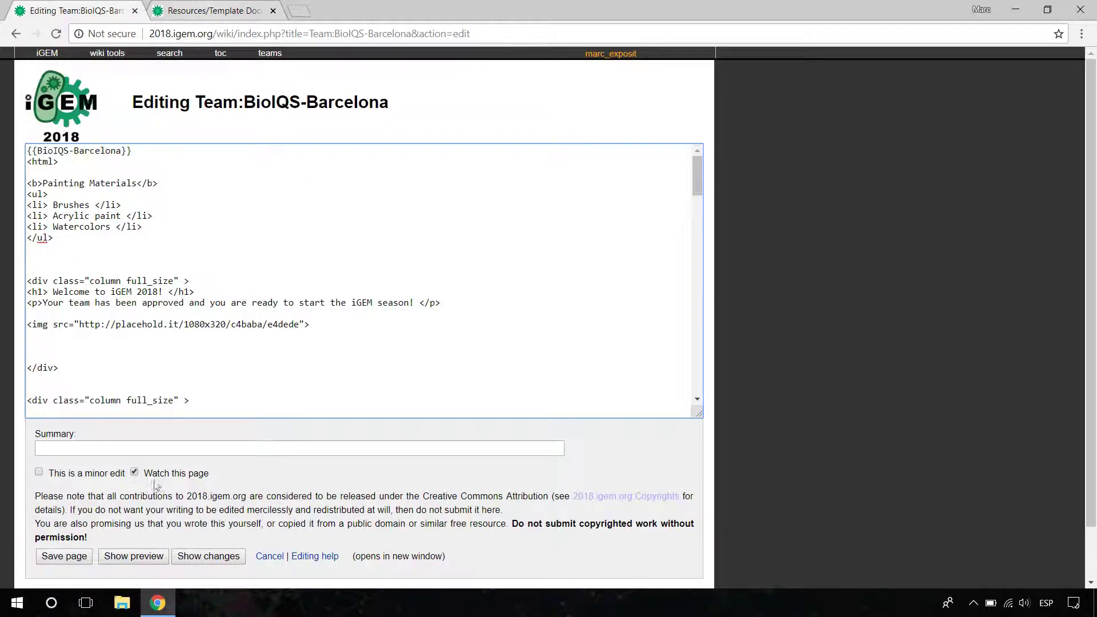
Preview the home page to check the Painting Materials list, and return to the editing area
{"action": "left_click", "coordinate": [163, 559]}
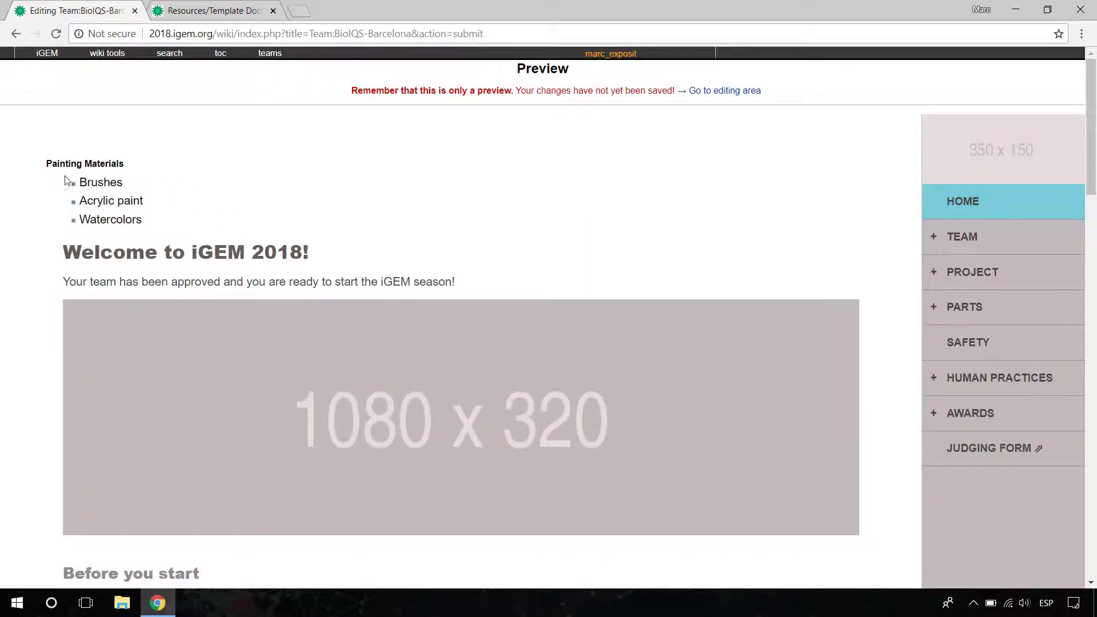
{"action": "mouse_move", "coordinate": [46, 163]}
{"action": "left_mouse_down"}
{"action": "mouse_move", "coordinate": [175, 209]}
{"action": "mouse_move", "coordinate": [181, 225]}
{"action": "left_mouse_up"}
{"action": "left_click", "coordinate": [164, 216]}
{"action": "left_click", "coordinate": [743, 90]}
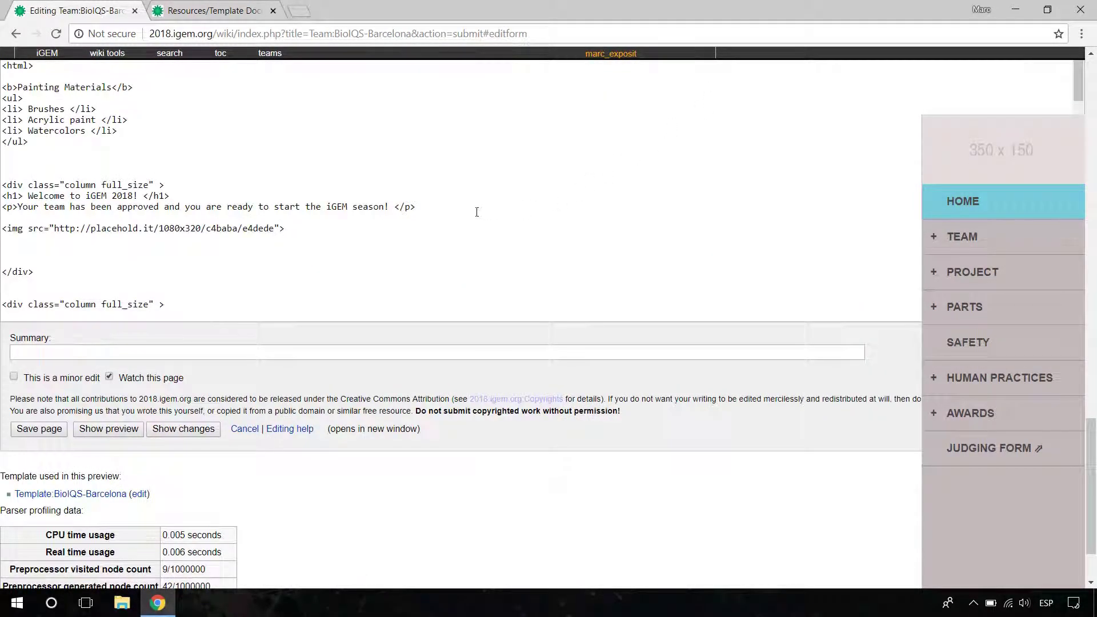
Copy the orange-bordered "highlight decoration_B_full" example code from the documentation's Styling highlight class section
{"action": "left_click", "coordinate": [212, 11]}
{"action": "scroll", "coordinate": [479, 305], "scroll_direction": "down", "scroll_amount": 7}
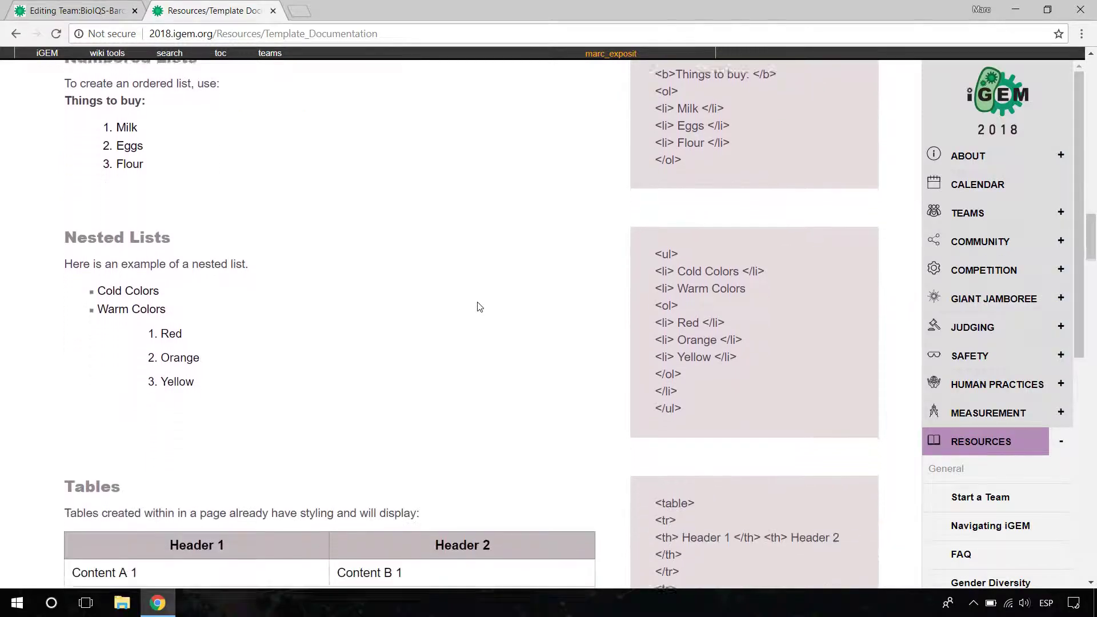
{"action": "scroll", "coordinate": [472, 291], "scroll_direction": "down", "scroll_amount": 13}
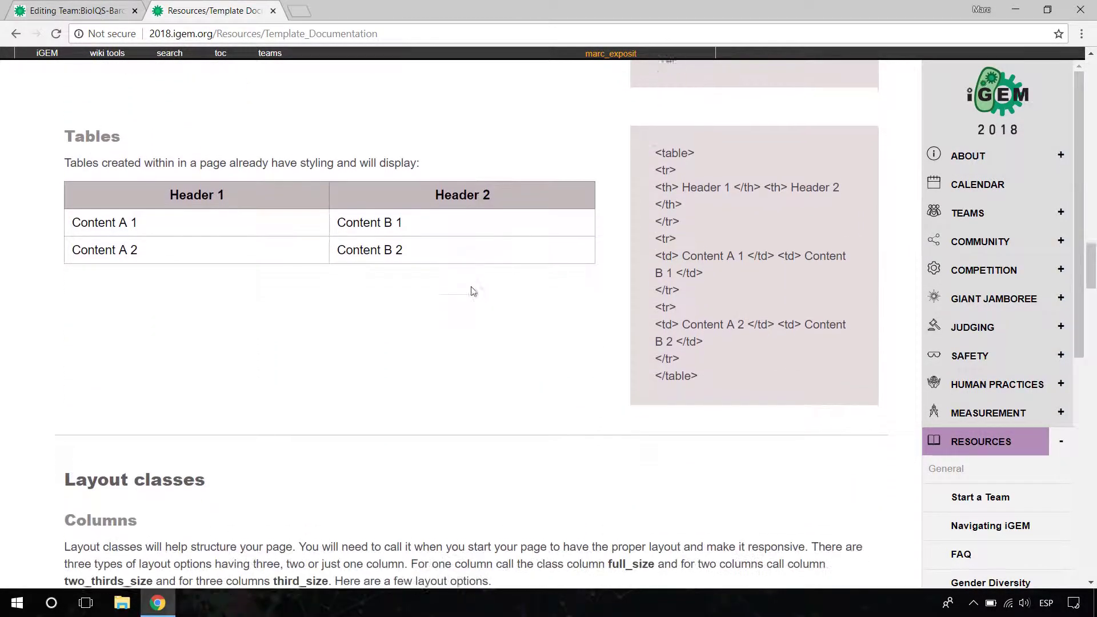
{"action": "scroll", "coordinate": [471, 286], "scroll_direction": "down", "scroll_amount": 7}
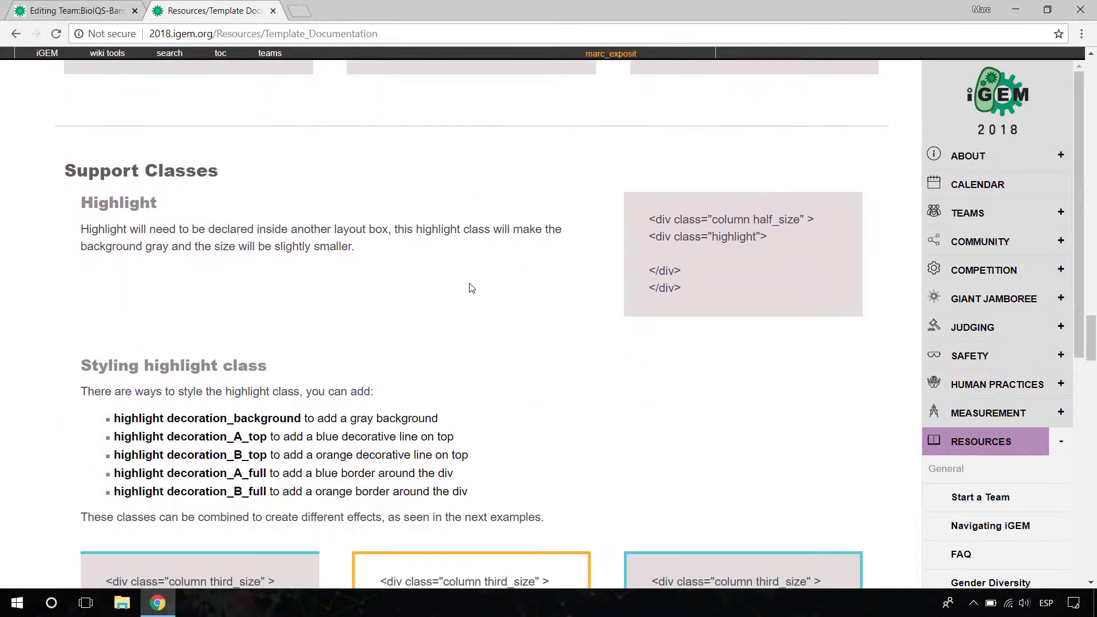
{"action": "scroll", "coordinate": [445, 277], "scroll_direction": "down", "scroll_amount": 1}
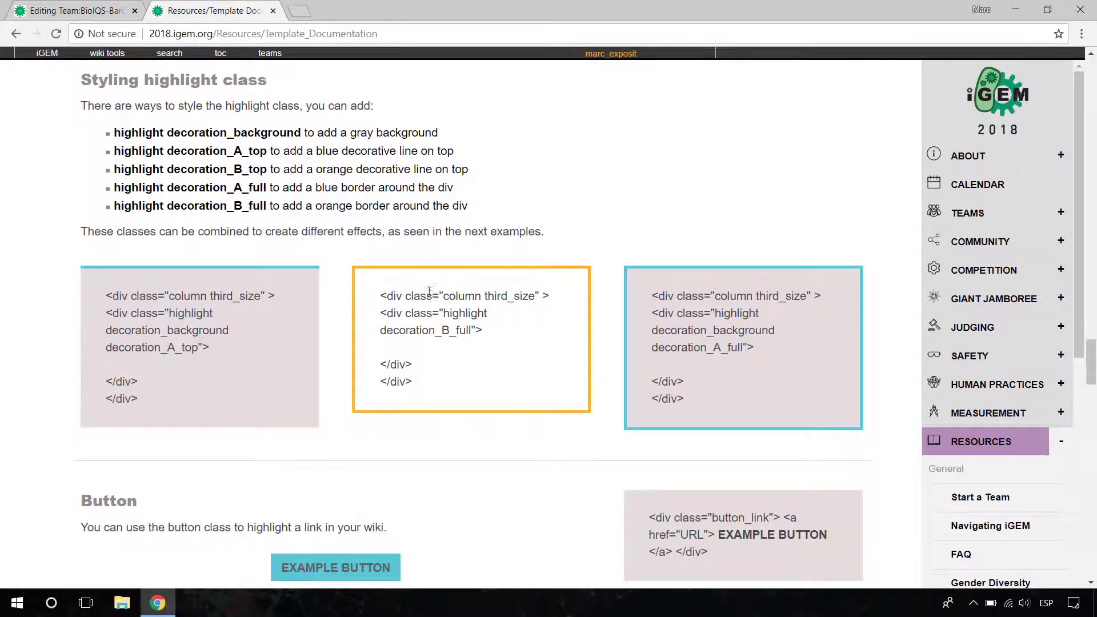
{"action": "left_click_drag", "start_coordinate": [379, 294], "coordinate": [435, 387]}
{"action": "key", "text": "ctrl+c"}
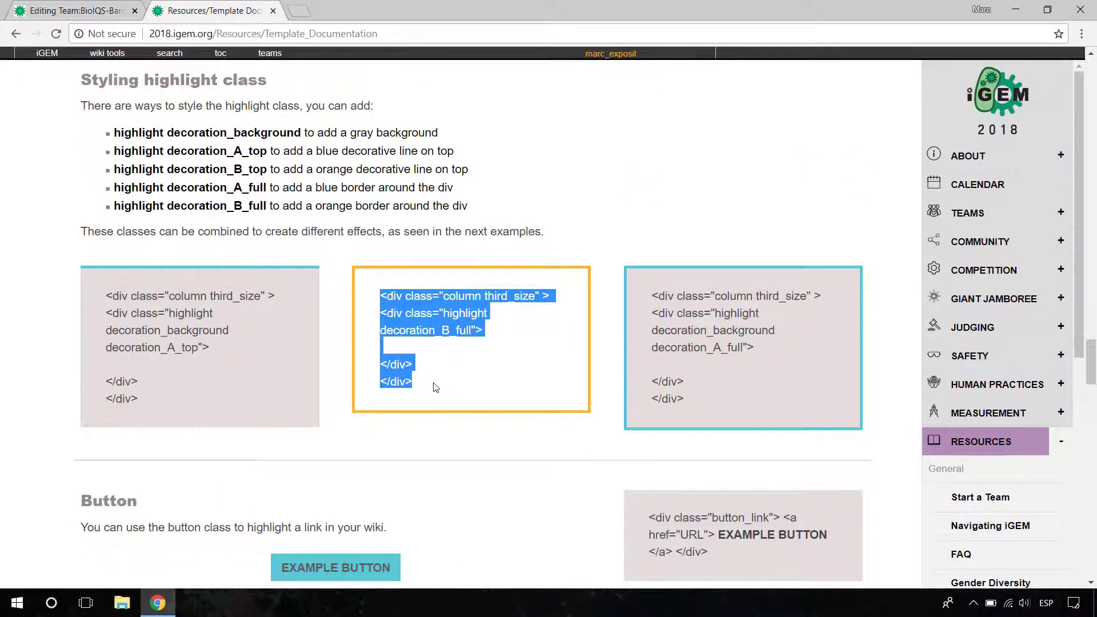
Paste the highlight box code below the Painting Materials list in the home page code and add the text "Hello!" inside it
{"action": "left_click", "coordinate": [115, 11]}
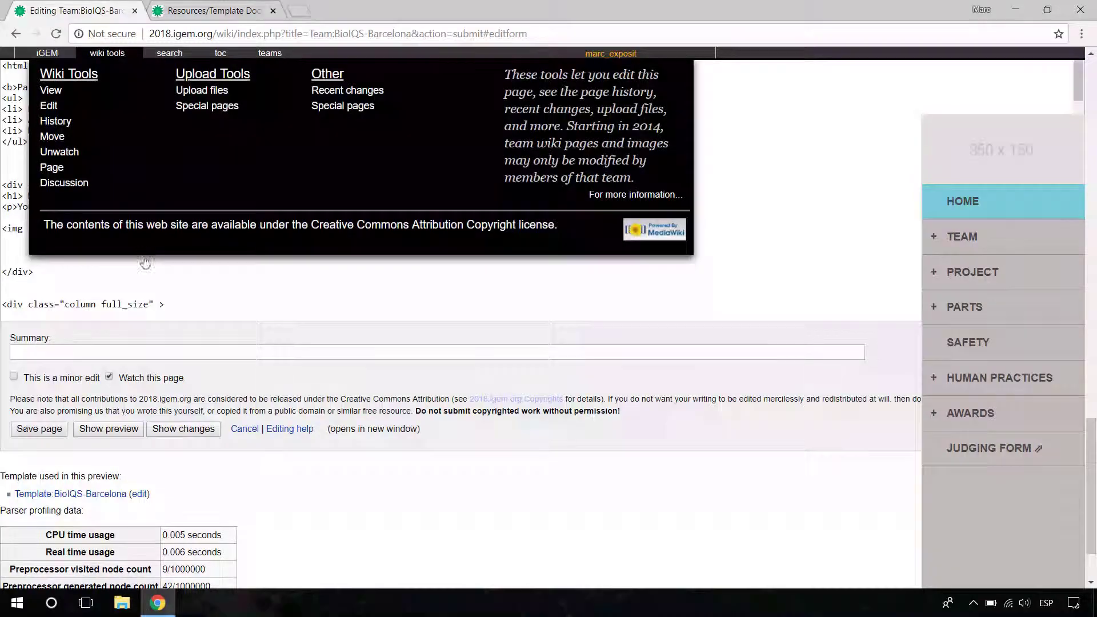
{"action": "left_click", "coordinate": [126, 166]}
{"action": "key", "text": "ctrl+v"}
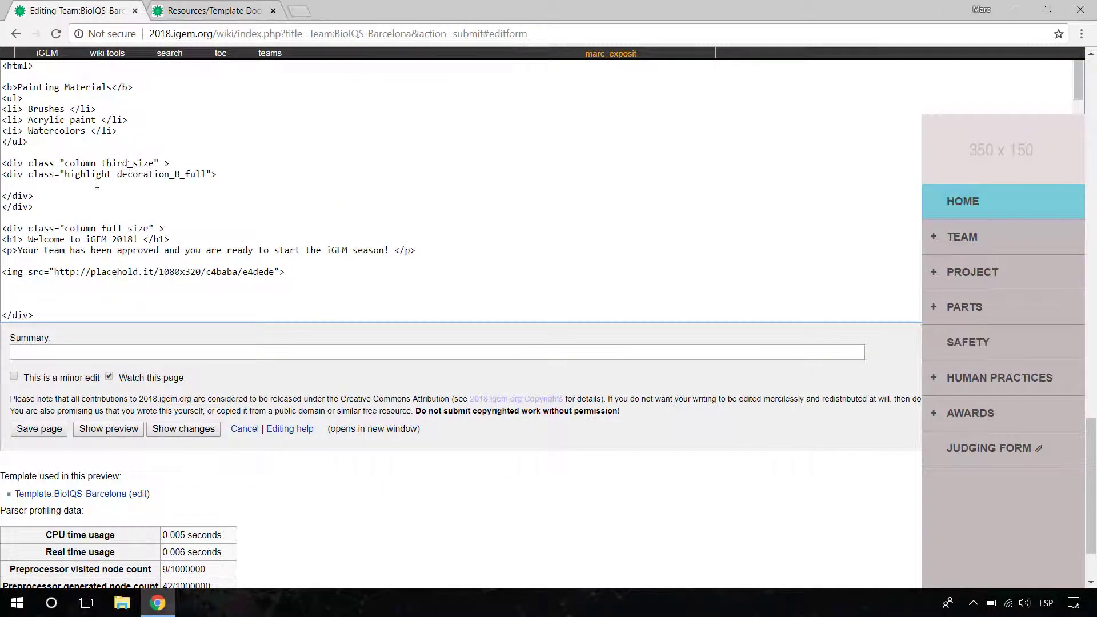
{"action": "key", "text": "Return"}
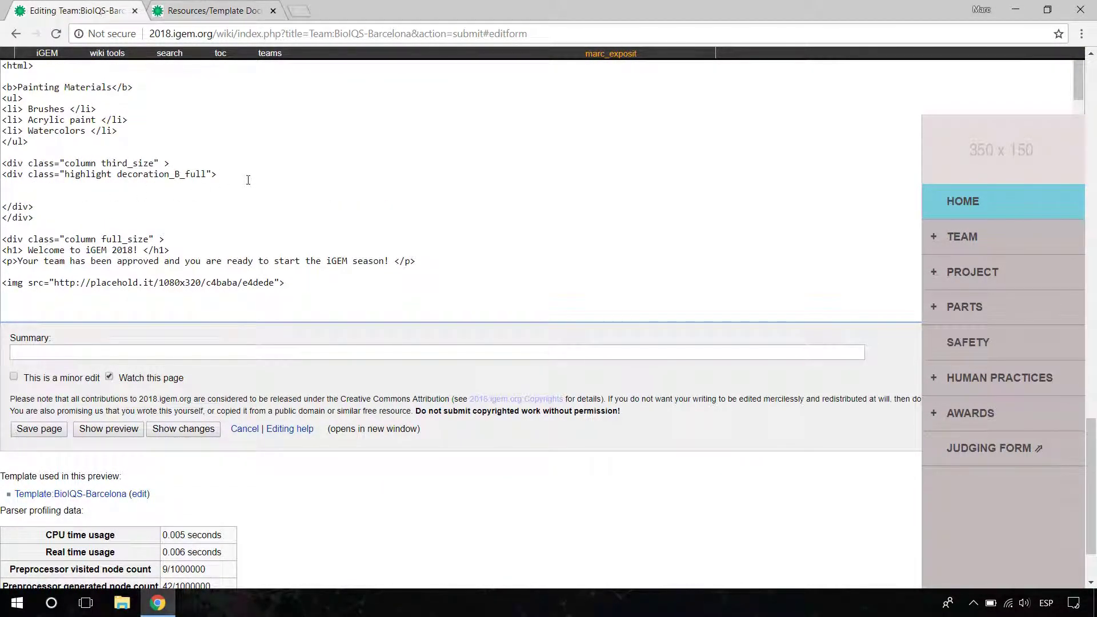
{"action": "key", "text": "Return"}
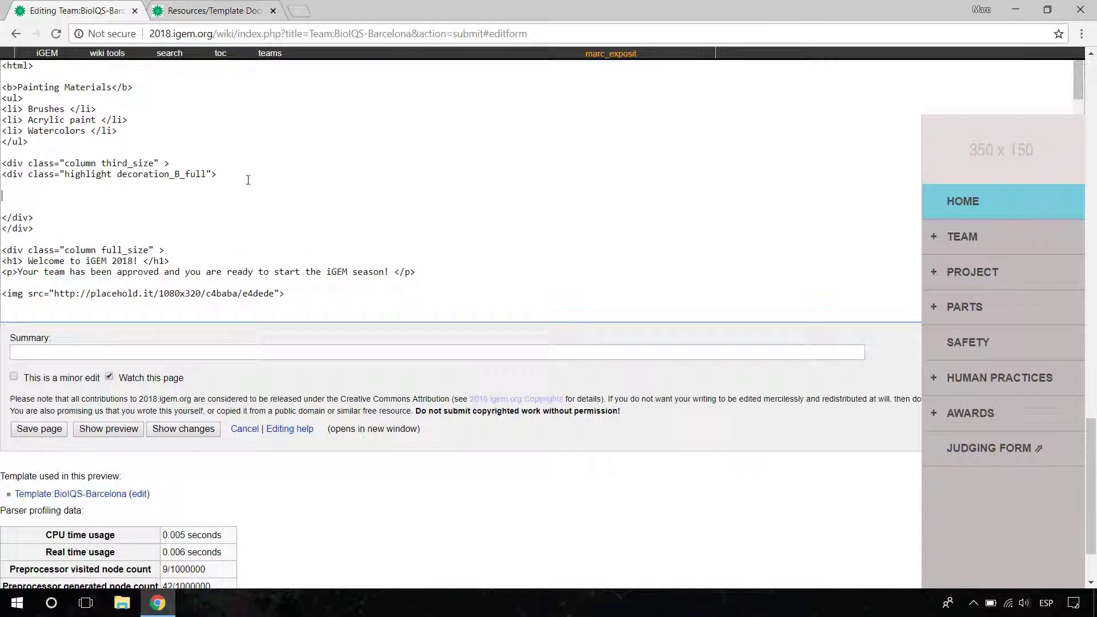
{"action": "type", "text": "Hello!"}
Preview the home page to check the orange-bordered box, and return to the editing area
{"action": "left_click", "coordinate": [86, 433]}
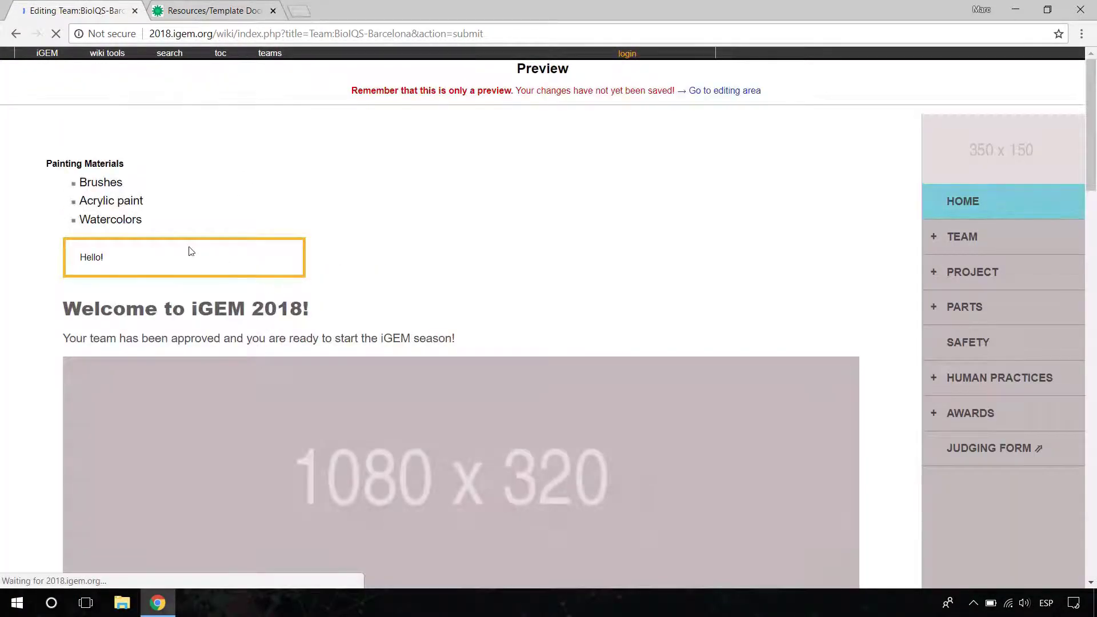
{"action": "left_click_drag", "start_coordinate": [80, 257], "coordinate": [106, 258]}
{"action": "left_click", "coordinate": [108, 262]}
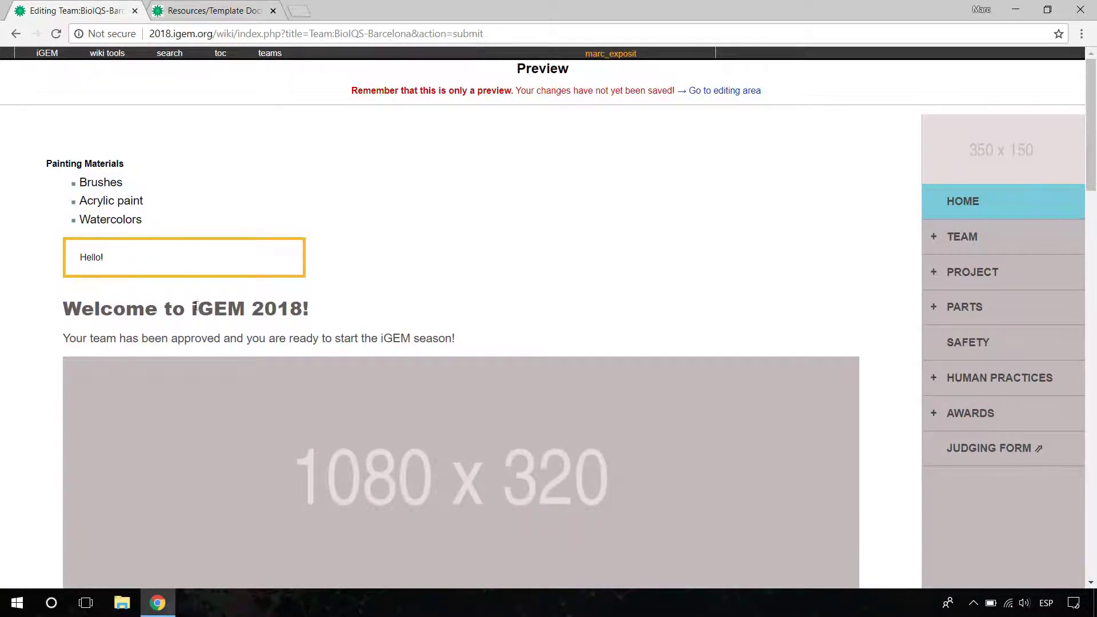
{"action": "left_click", "coordinate": [737, 92]}
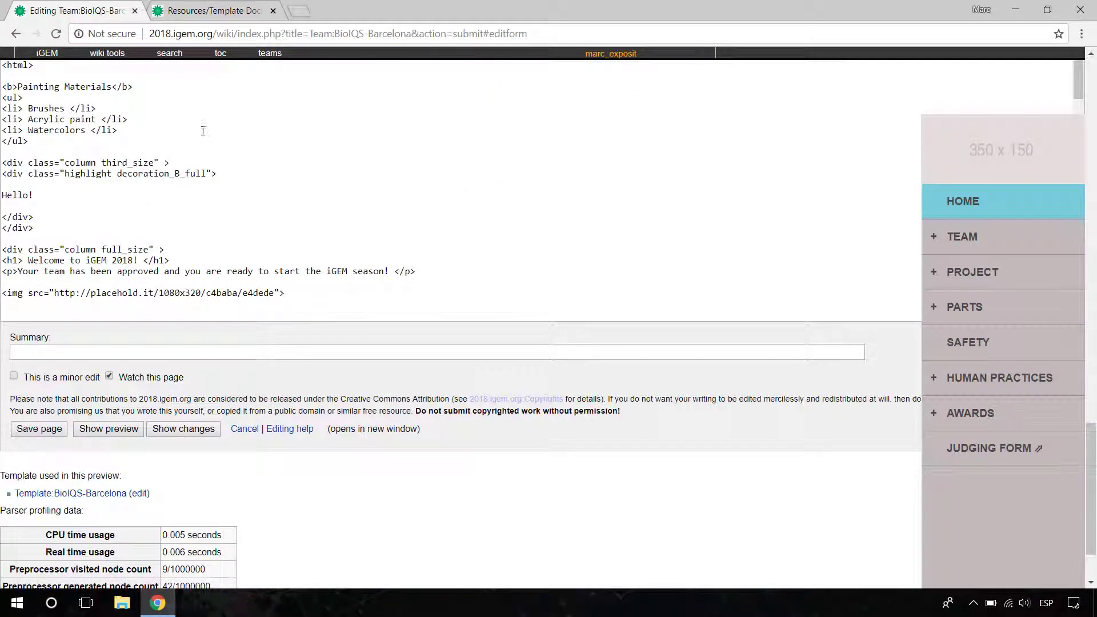
Examine the placeholder image tag and its source URL in the home page code, comparing it with the page preview
{"action": "scroll", "coordinate": [204, 189], "scroll_direction": "down", "scroll_amount": 2}
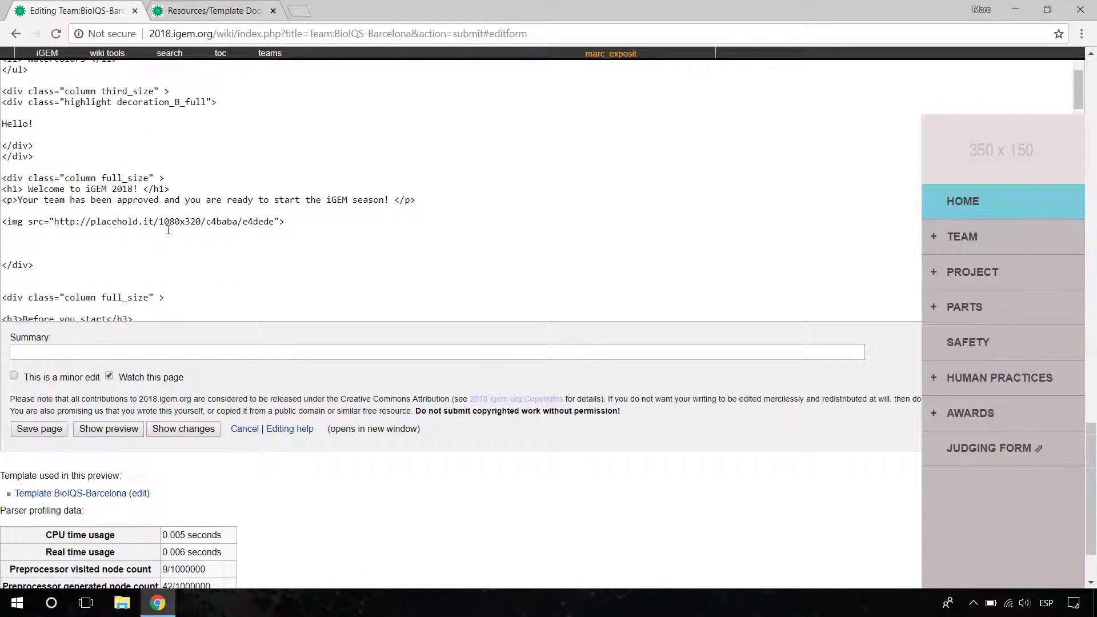
{"action": "left_click_drag", "start_coordinate": [2, 222], "coordinate": [279, 223]}
{"action": "left_click", "coordinate": [29, 222]}
{"action": "left_click", "coordinate": [48, 221]}
{"action": "left_click", "coordinate": [288, 223]}
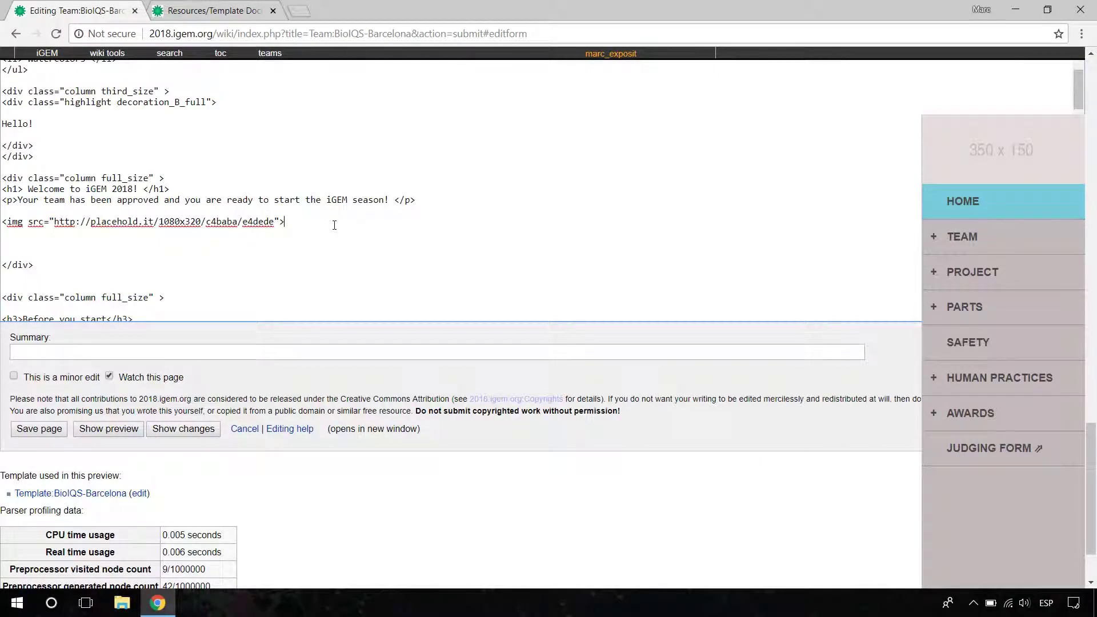
{"action": "scroll", "coordinate": [334, 224], "scroll_direction": "up", "scroll_amount": 5}
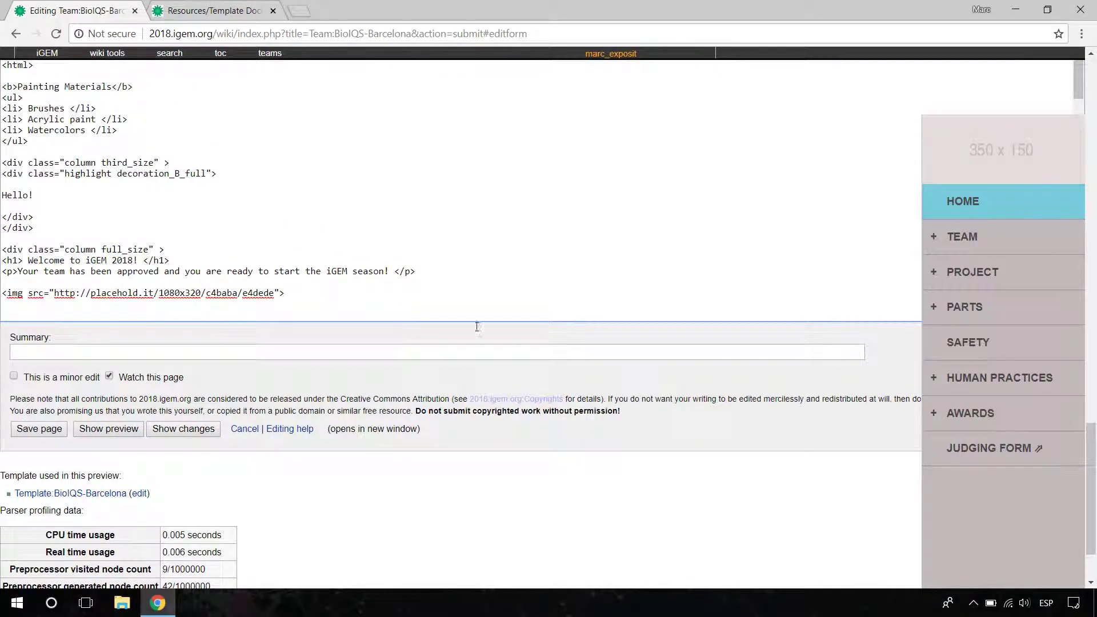
{"action": "scroll", "coordinate": [187, 230], "scroll_direction": "up", "scroll_amount": 10}
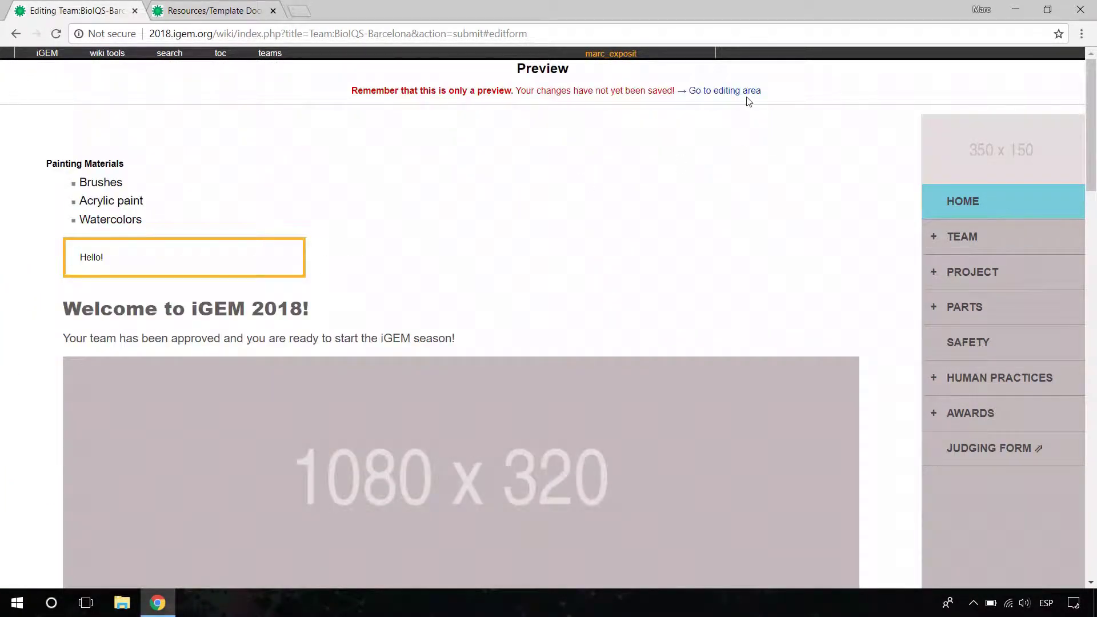
{"action": "left_click", "coordinate": [747, 96]}
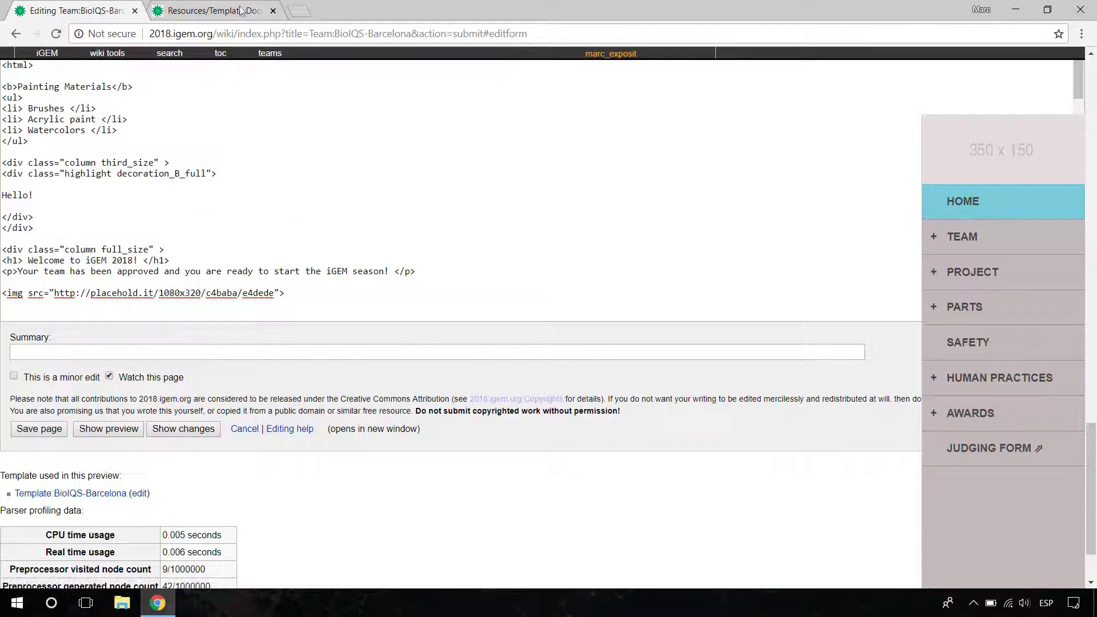
Read the Clear section of the template documentation, including its note about the "extra_space" class
{"action": "left_click", "coordinate": [214, 10]}
{"action": "scroll", "coordinate": [429, 252], "scroll_direction": "down", "scroll_amount": 3}
{"action": "scroll", "coordinate": [429, 252], "scroll_direction": "down", "scroll_amount": 2}
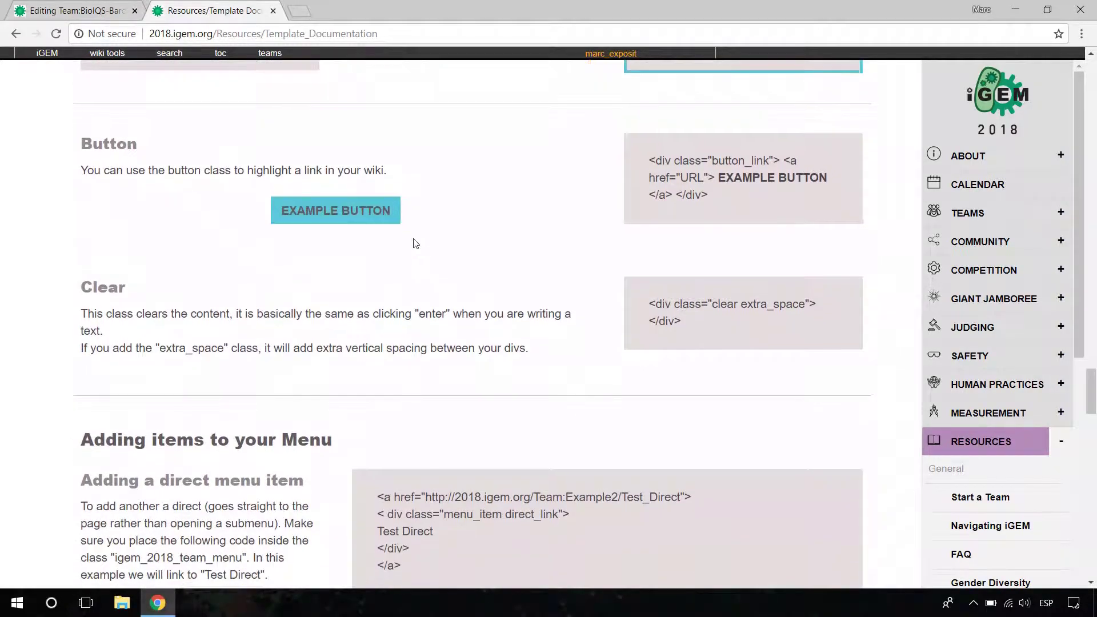
{"action": "scroll", "coordinate": [368, 211], "scroll_direction": "down", "scroll_amount": 1}
{"action": "left_click_drag", "start_coordinate": [107, 260], "coordinate": [331, 254]}
{"action": "left_click_drag", "start_coordinate": [81, 276], "coordinate": [356, 280]}
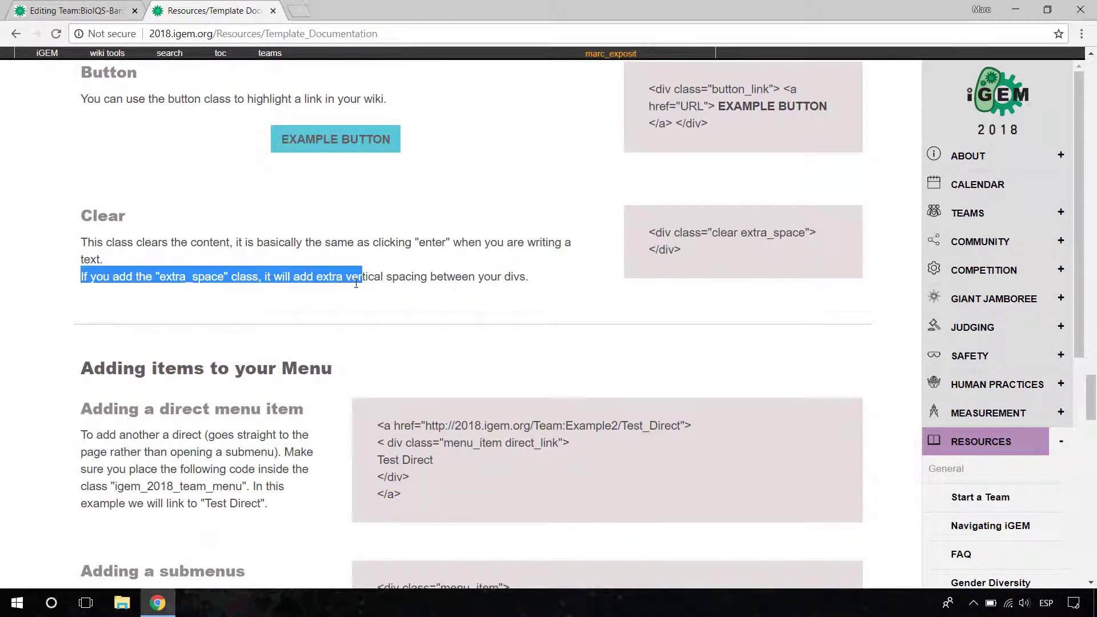
Read the template documentation on adding direct menu items, submenus and CSS attributes, and close the documentation page
{"action": "left_click", "coordinate": [356, 284]}
{"action": "scroll", "coordinate": [355, 283], "scroll_direction": "down", "scroll_amount": 3}
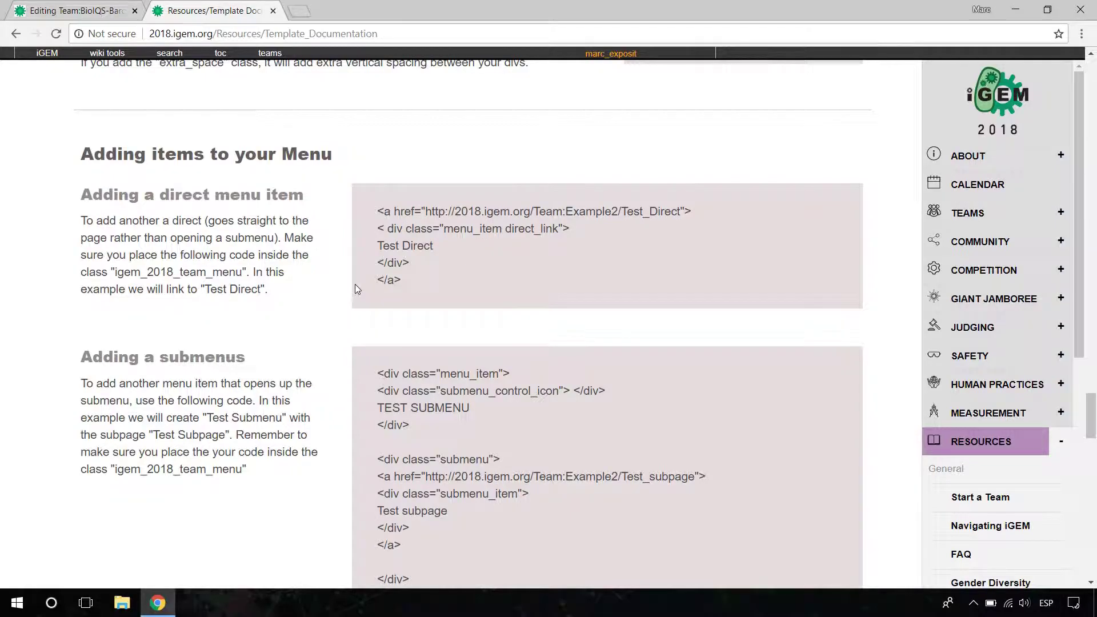
{"action": "scroll", "coordinate": [355, 284], "scroll_direction": "down", "scroll_amount": 6}
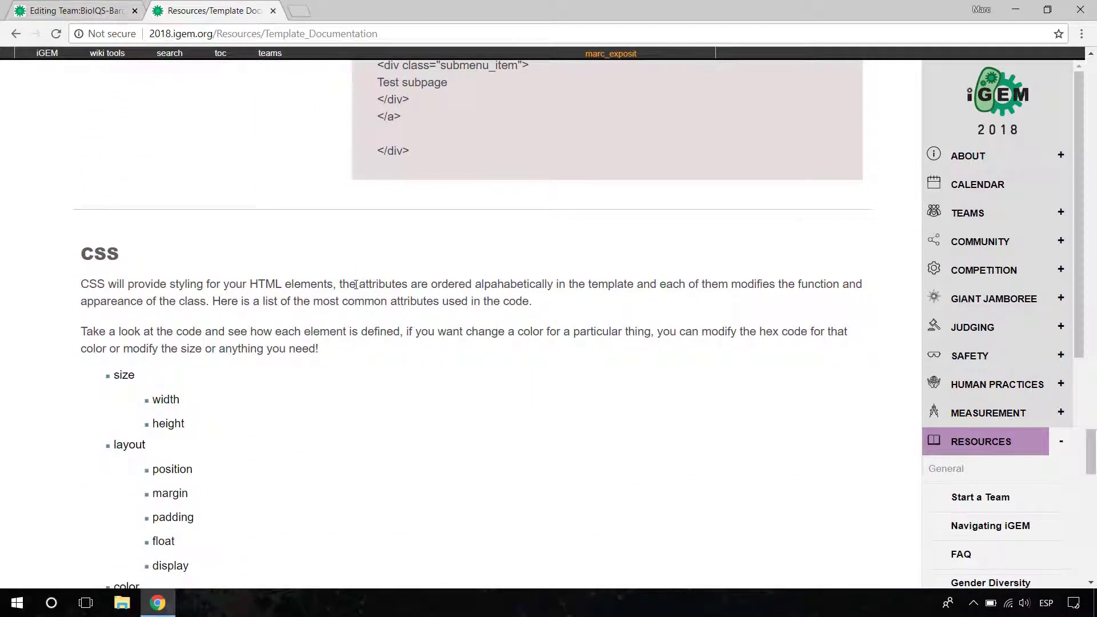
{"action": "key", "text": "ctrl+w"}
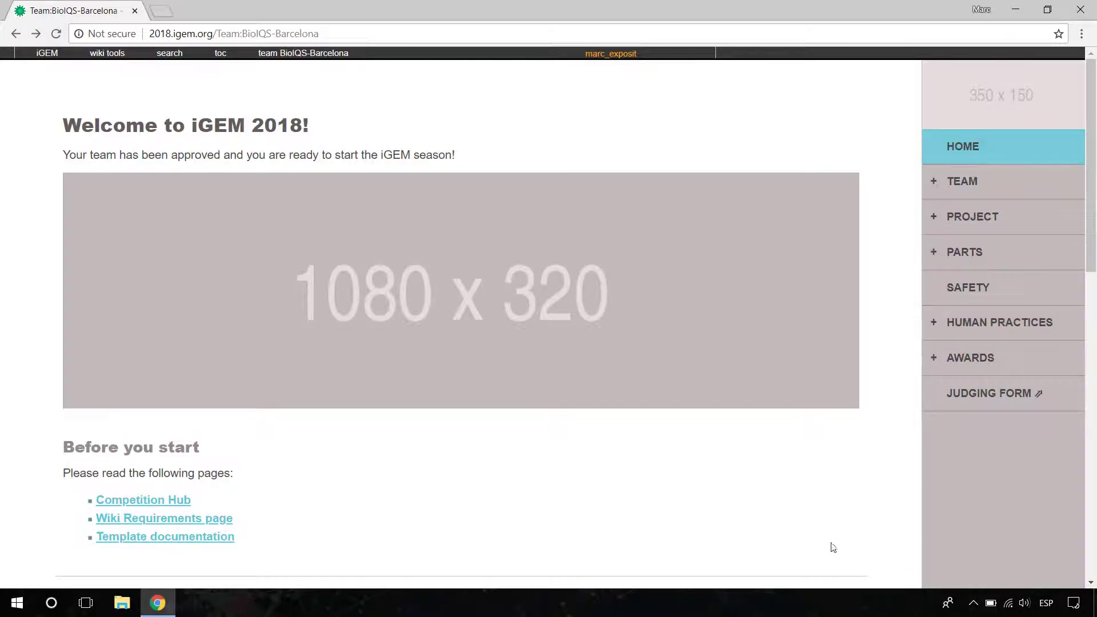
Open the wiki's file upload page, 2018.igem.org/Special:Upload, in a new browser tab
{"action": "left_click", "coordinate": [166, 16]}
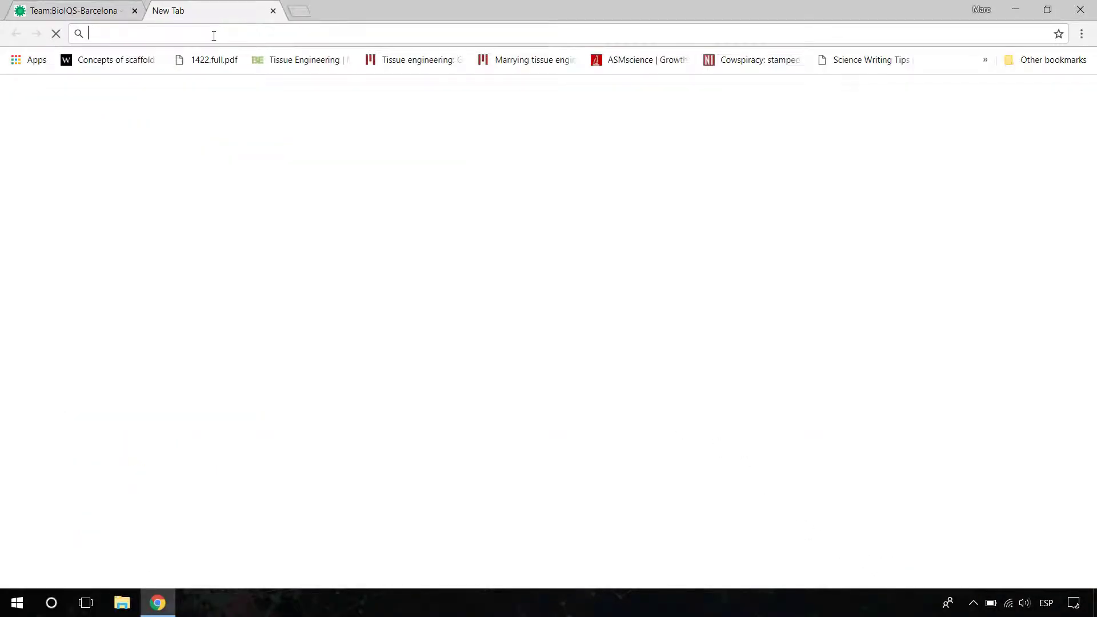
{"action": "type", "text": "2018.igem.org"}
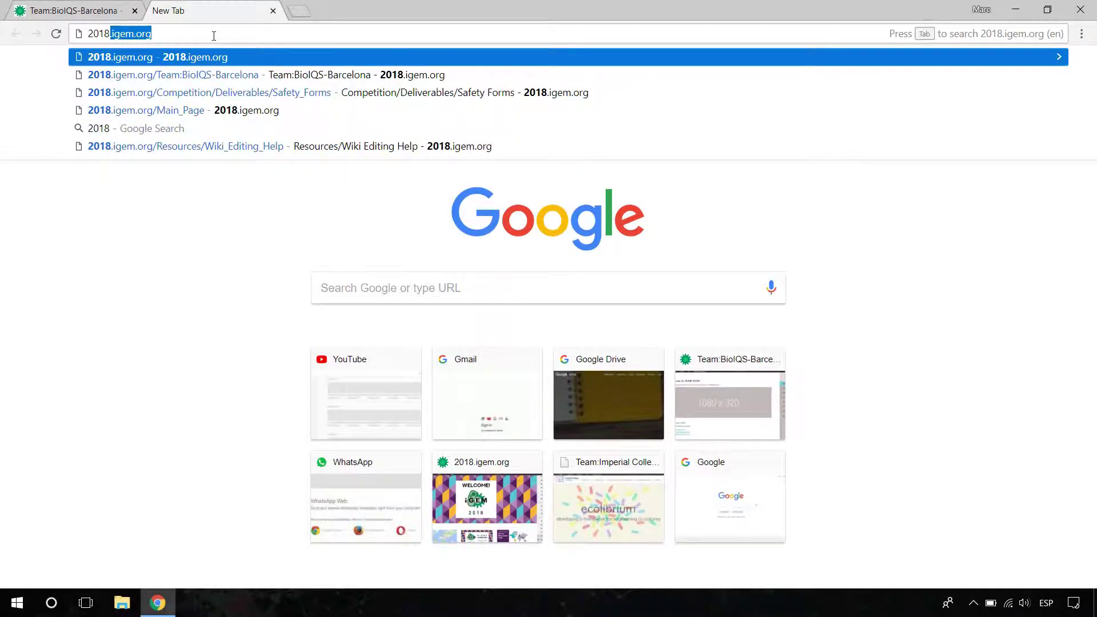
{"action": "key", "text": "Up"}
{"action": "type", "text": "/"}
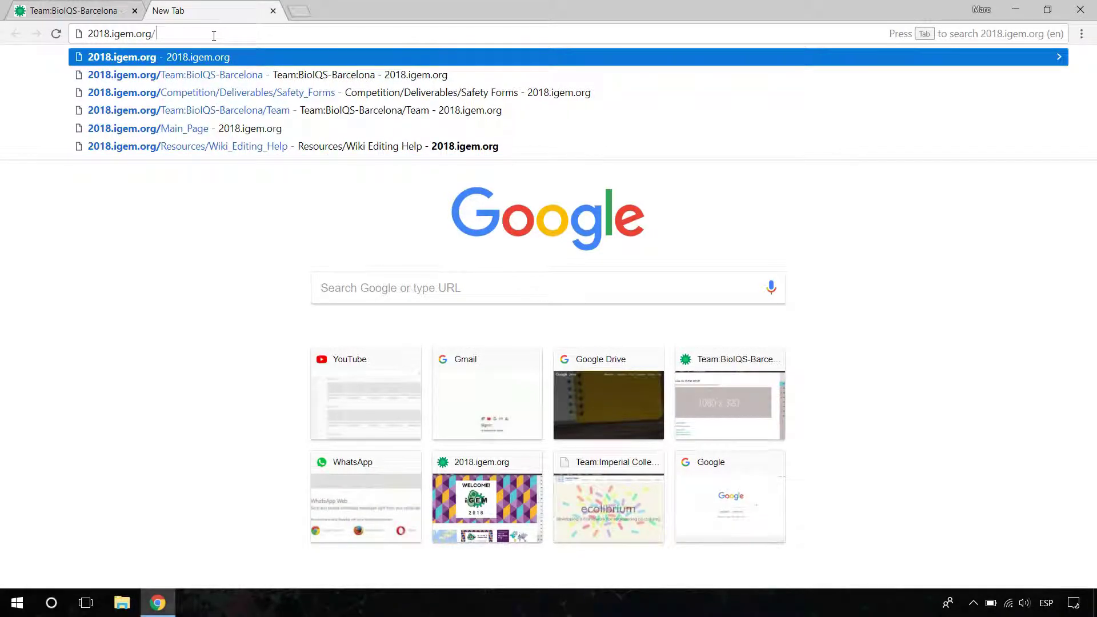
{"action": "type", "text": "Spe"}
{"action": "key", "text": "Down"}
{"action": "key", "text": "Down"}
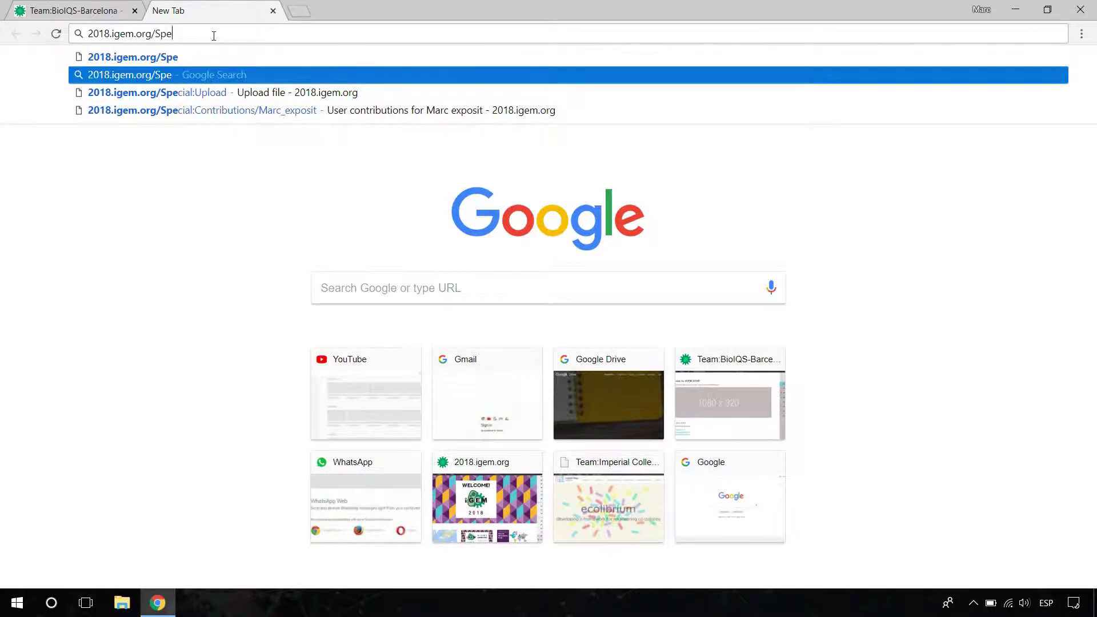
{"action": "key", "text": "Return"}
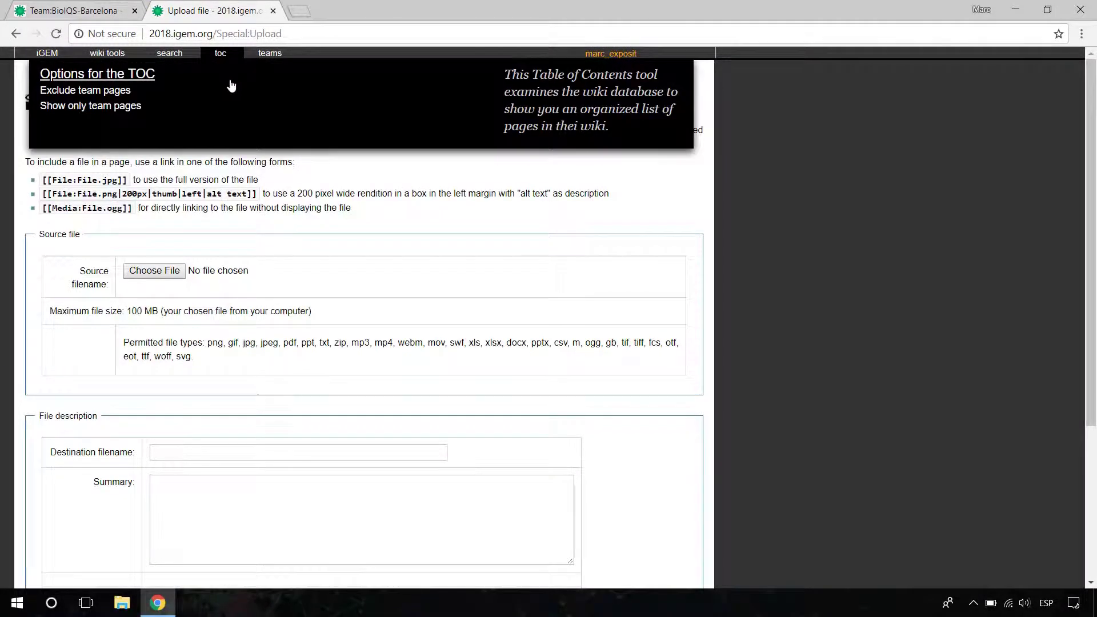
Choose background-code-coder-177598.jpg from the Escritorio folder as the source file for the upload
{"action": "left_click_drag", "start_coordinate": [339, 136], "coordinate": [340, 150]}
{"action": "left_click", "coordinate": [341, 150]}
{"action": "scroll", "coordinate": [341, 140], "scroll_direction": "down", "scroll_amount": 1}
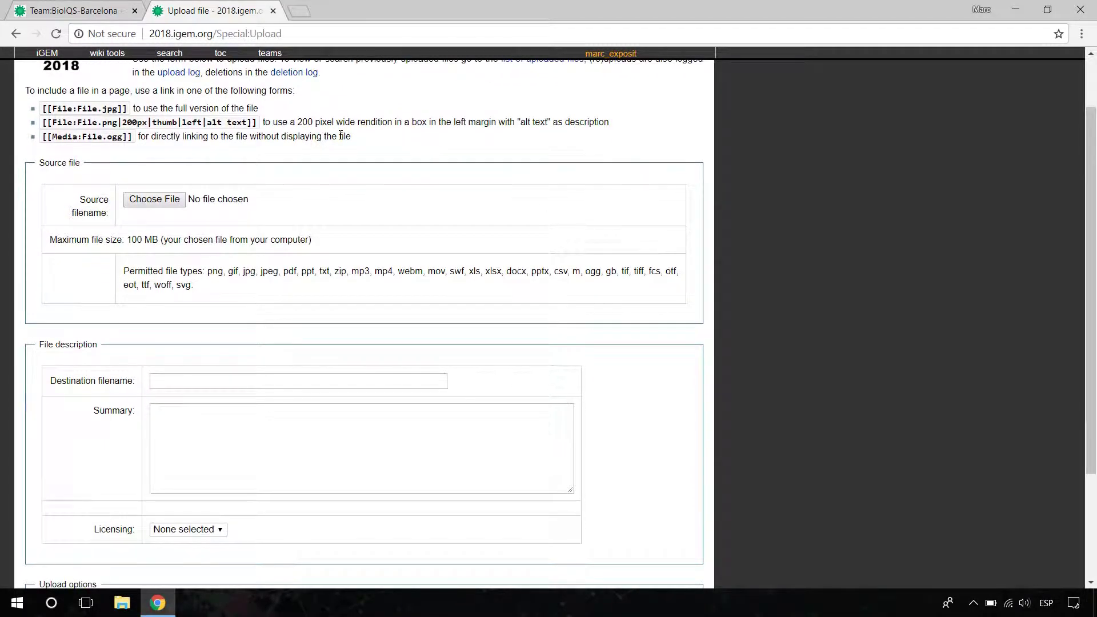
{"action": "scroll", "coordinate": [343, 138], "scroll_direction": "down", "scroll_amount": 1}
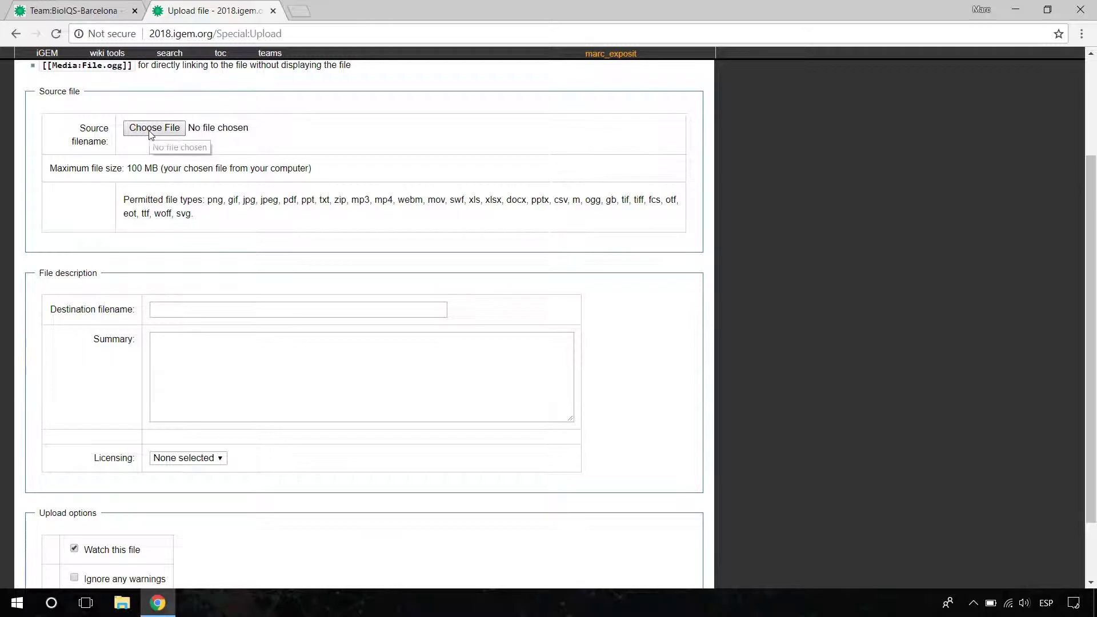
{"action": "left_click", "coordinate": [150, 131]}
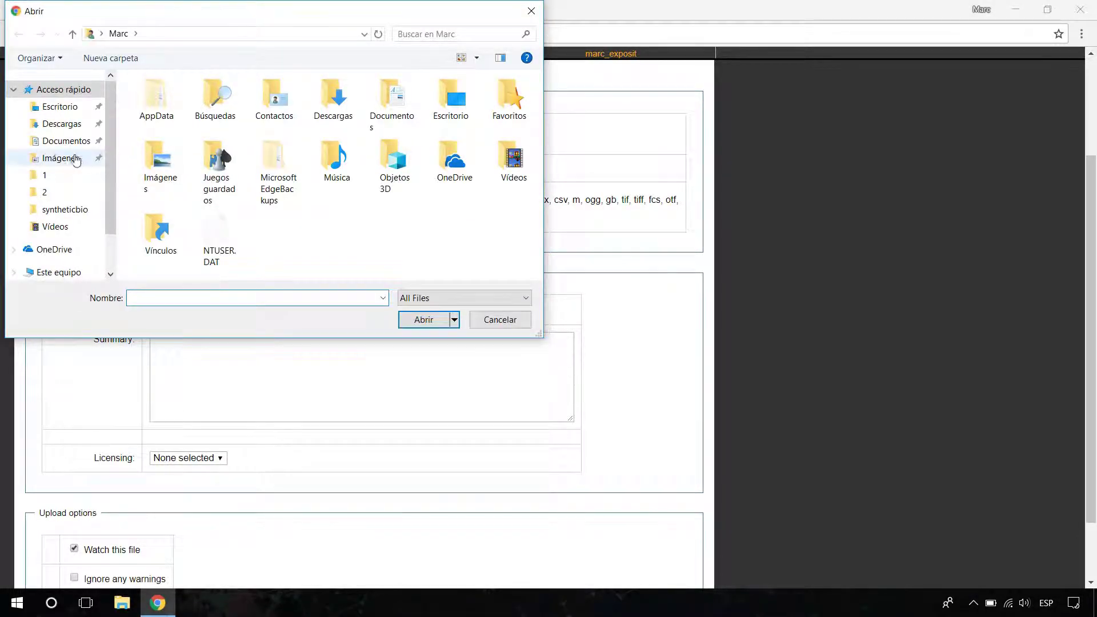
{"action": "left_click", "coordinate": [40, 107]}
{"action": "left_click", "coordinate": [184, 139]}
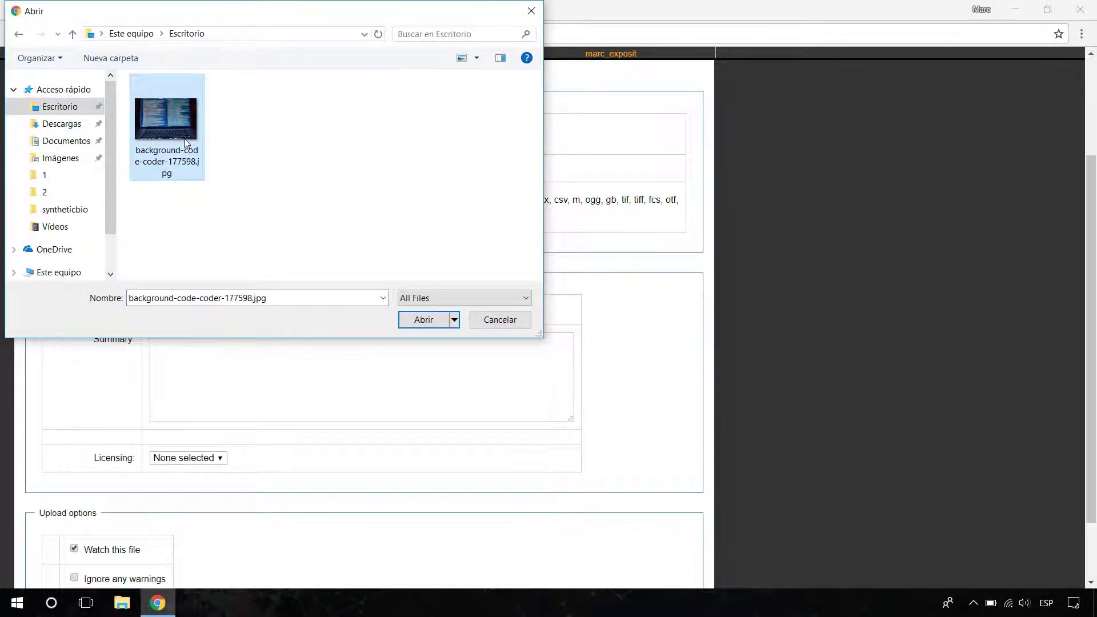
{"action": "left_click", "coordinate": [421, 318]}
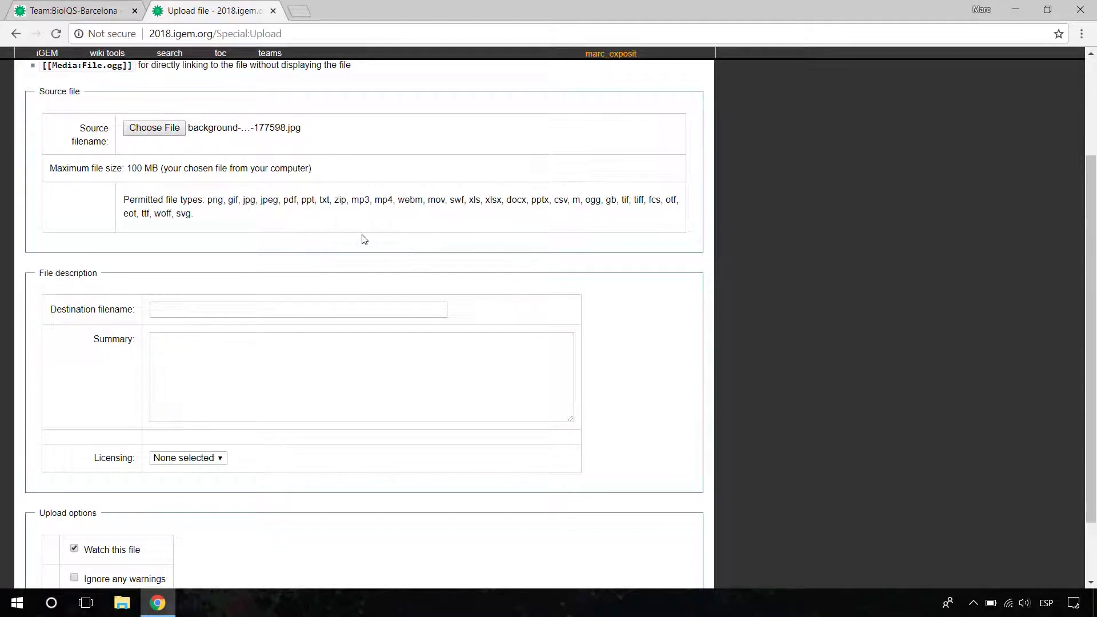
Fill the destination filename with the earlier entry T--BioIQS-Barcelona--TeamLabPicture.jpg and remove its "TeamLabPicture" part
{"action": "scroll", "coordinate": [286, 234], "scroll_direction": "down", "scroll_amount": 1}
{"action": "left_click", "coordinate": [191, 236]}
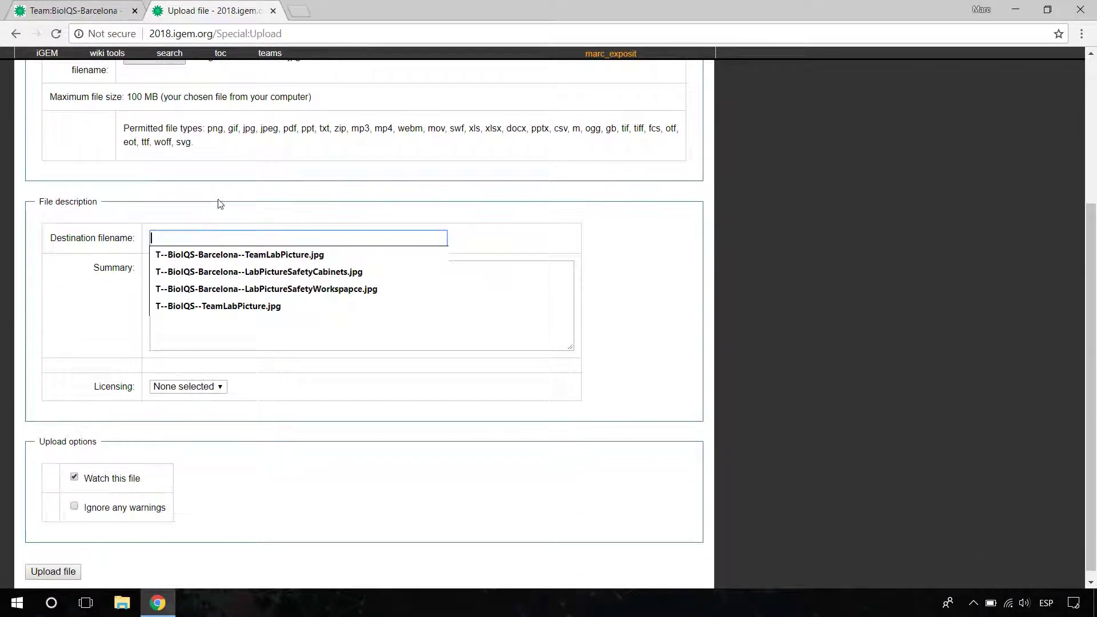
{"action": "scroll", "coordinate": [220, 203], "scroll_direction": "up", "scroll_amount": 4}
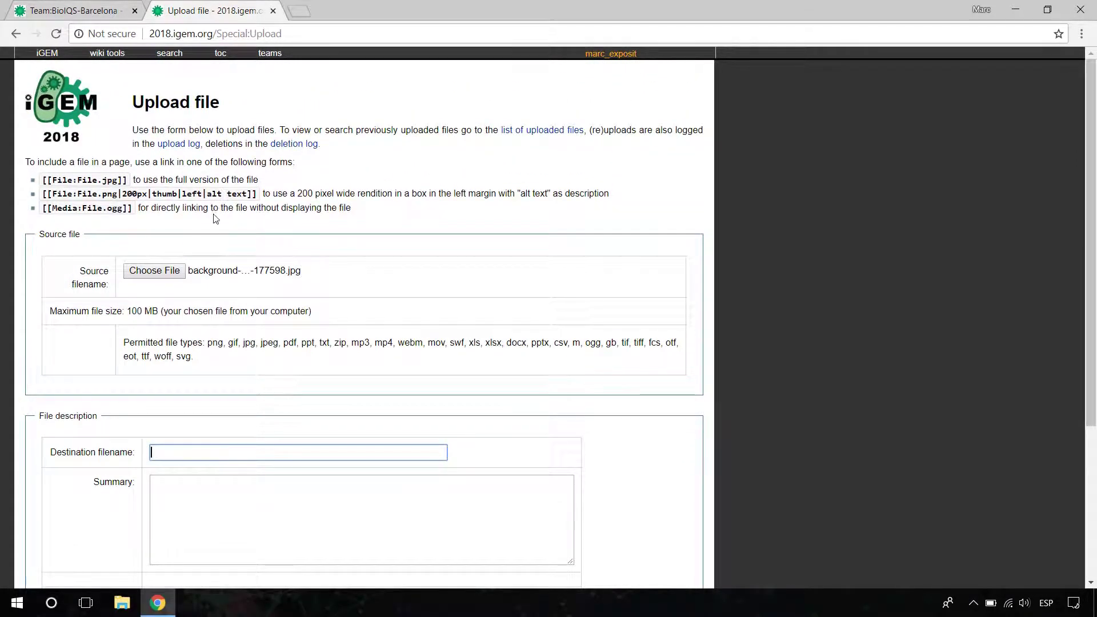
{"action": "scroll", "coordinate": [434, 400], "scroll_direction": "down", "scroll_amount": 2}
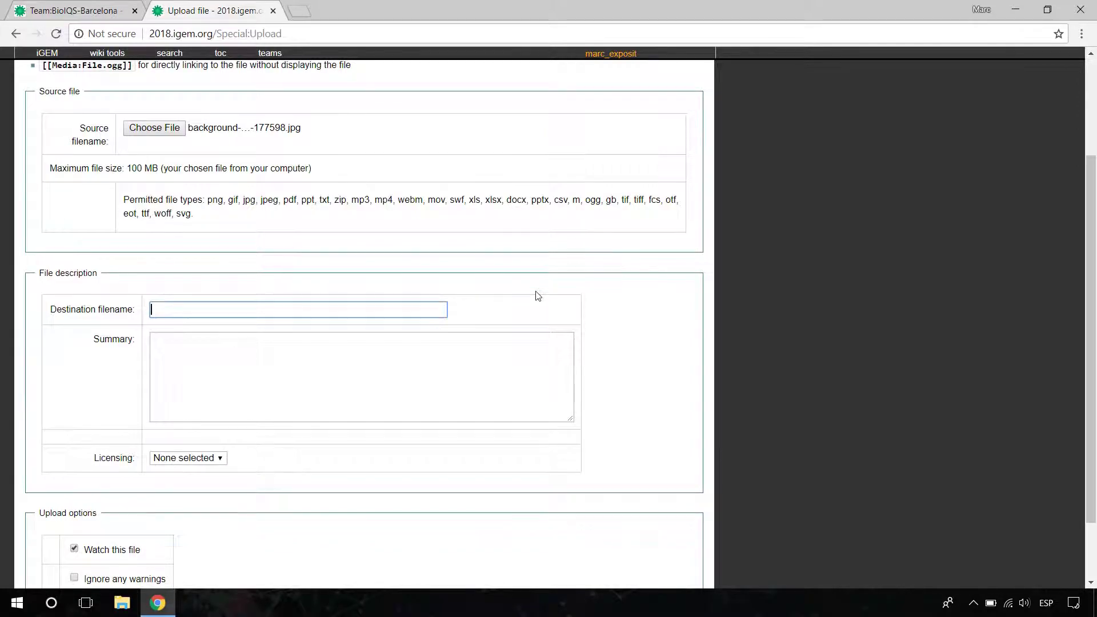
{"action": "type", "text": "T"}
{"action": "left_click", "coordinate": [293, 327]}
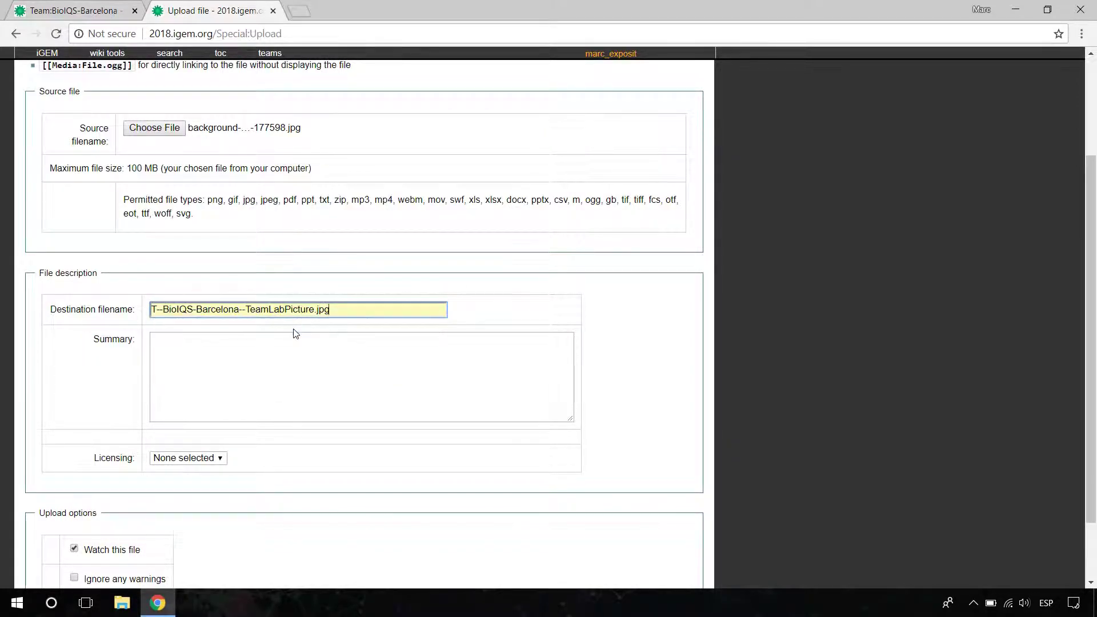
{"action": "left_click_drag", "start_coordinate": [248, 308], "coordinate": [318, 311]}
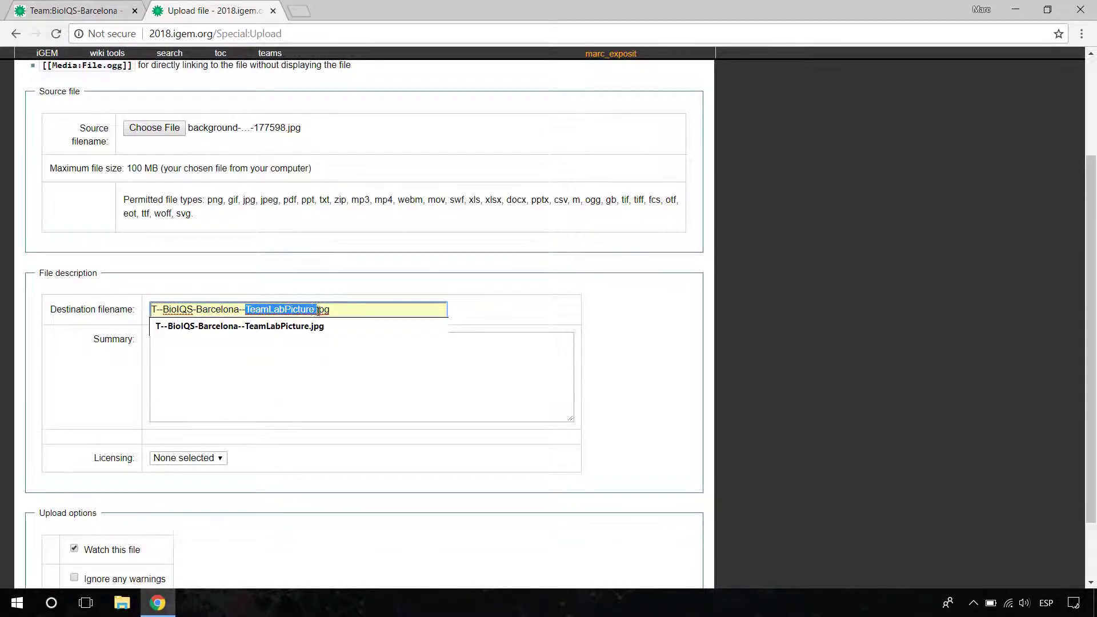
{"action": "key", "text": "BackSpace"}
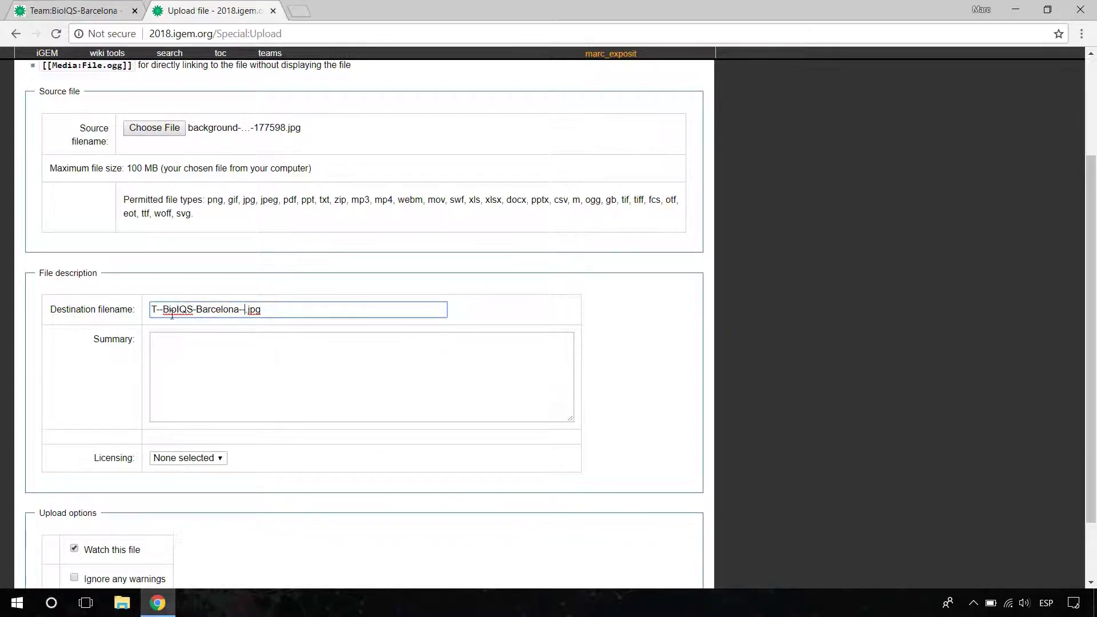
Add "Coding" before the extension to make the destination filename T--BioIQS-Barcelona--Coding.jpg
{"action": "left_click_drag", "start_coordinate": [154, 310], "coordinate": [243, 310]}
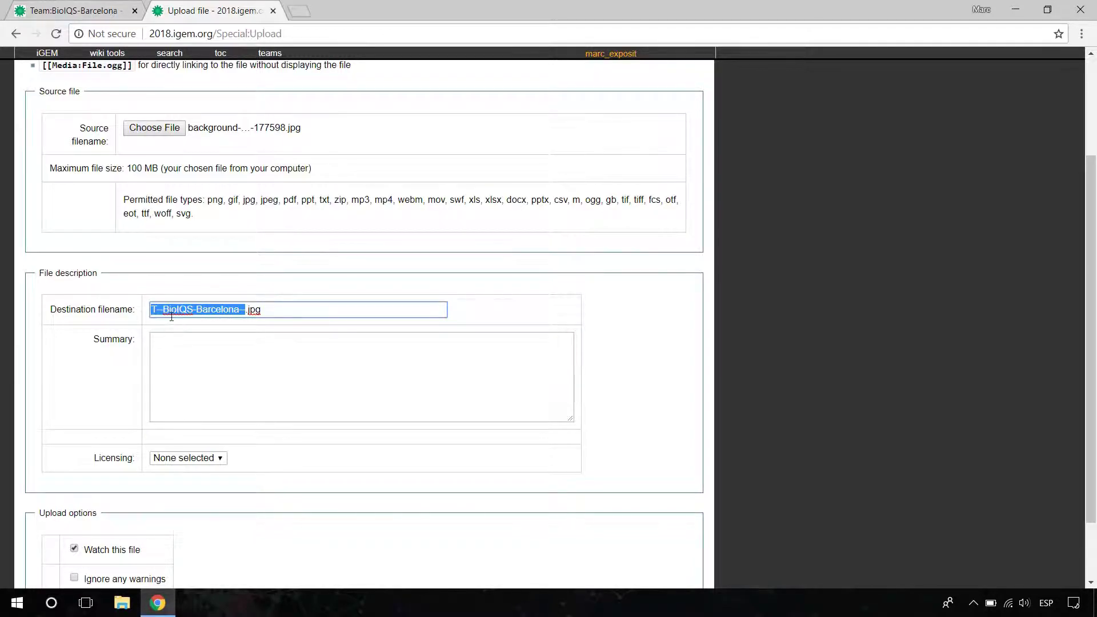
{"action": "left_click", "coordinate": [244, 310]}
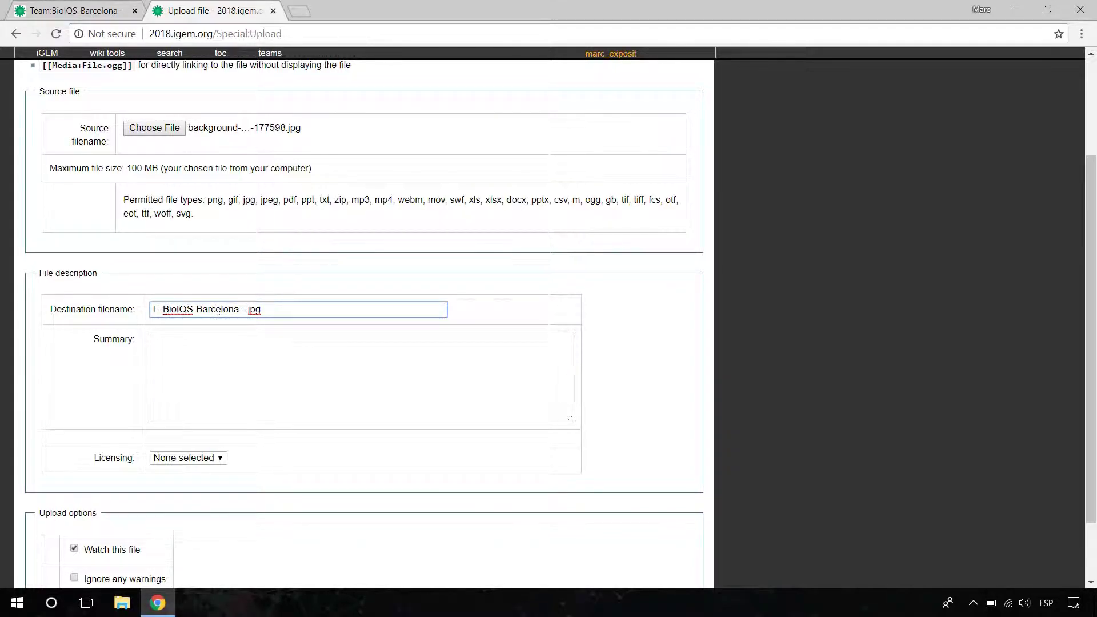
{"action": "left_click_drag", "start_coordinate": [164, 309], "coordinate": [236, 310]}
{"action": "left_click", "coordinate": [244, 310]}
{"action": "type", "text": "Coding"}
Enter the summary "This is just an example" and upload the file
{"action": "left_click", "coordinate": [284, 361]}
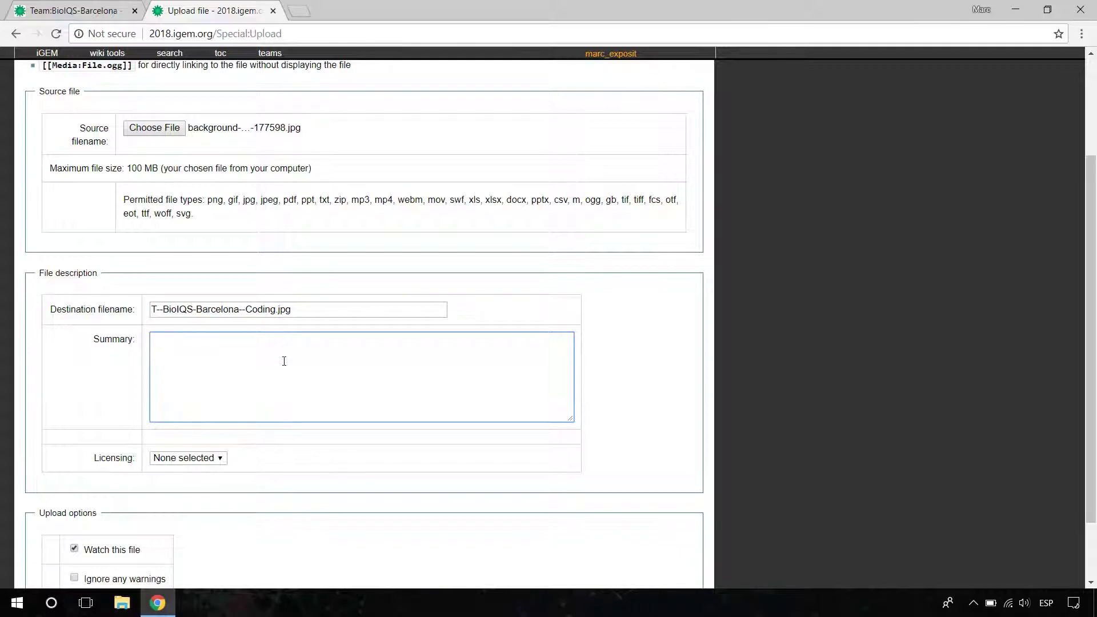
{"action": "type", "text": "This is just an example"}
{"action": "scroll", "coordinate": [284, 361], "scroll_direction": "down", "scroll_amount": 2}
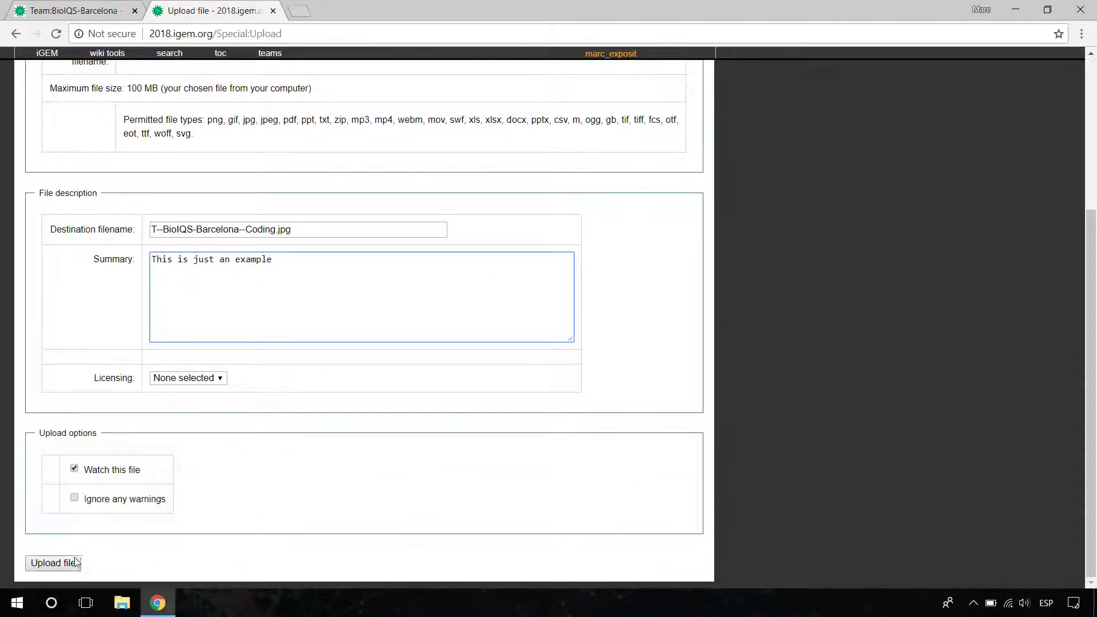
{"action": "left_click", "coordinate": [72, 564]}
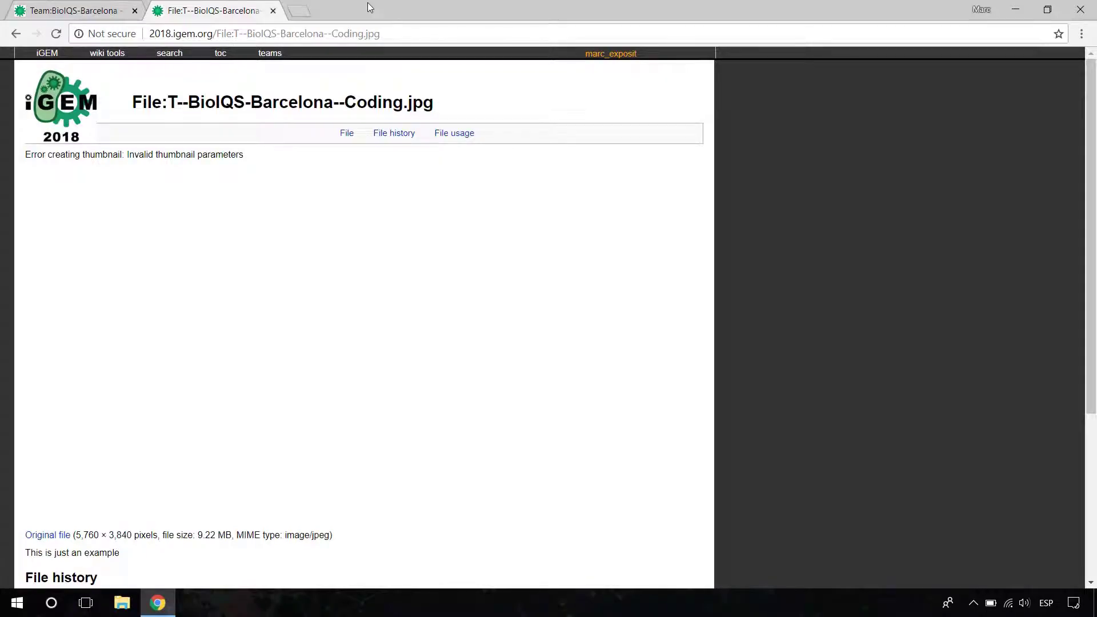
Open the uploaded image's original file in a new tab to view it and its URL, and close that tab
{"action": "left_click_drag", "start_coordinate": [37, 157], "coordinate": [269, 156]}
{"action": "left_click", "coordinate": [272, 157]}
{"action": "scroll", "coordinate": [269, 171], "scroll_direction": "down", "scroll_amount": 1}
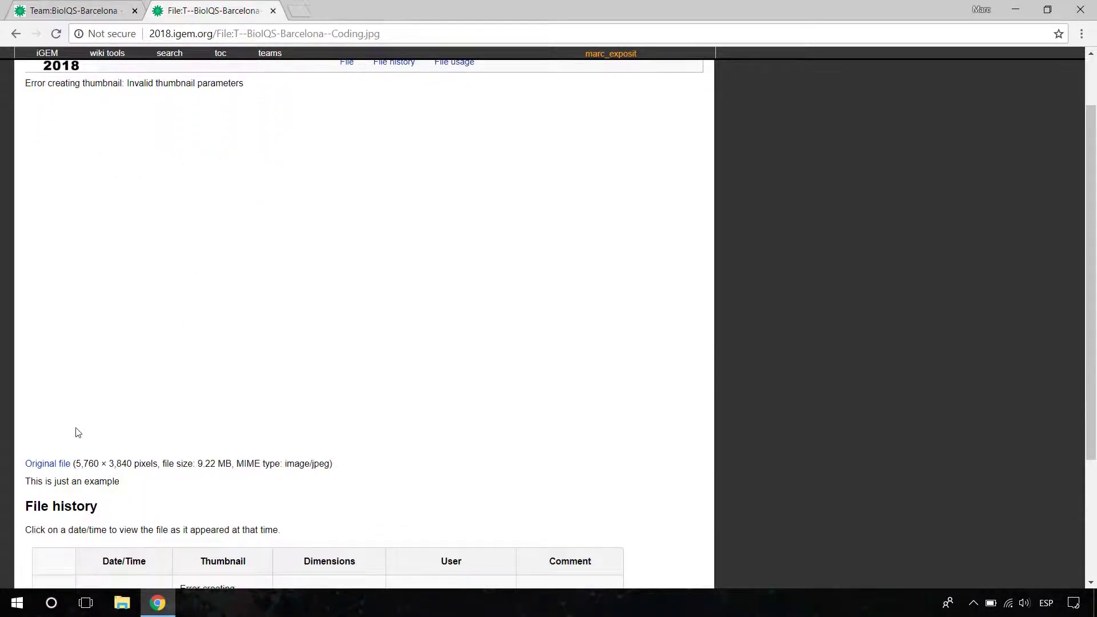
{"action": "right_click", "coordinate": [50, 467]}
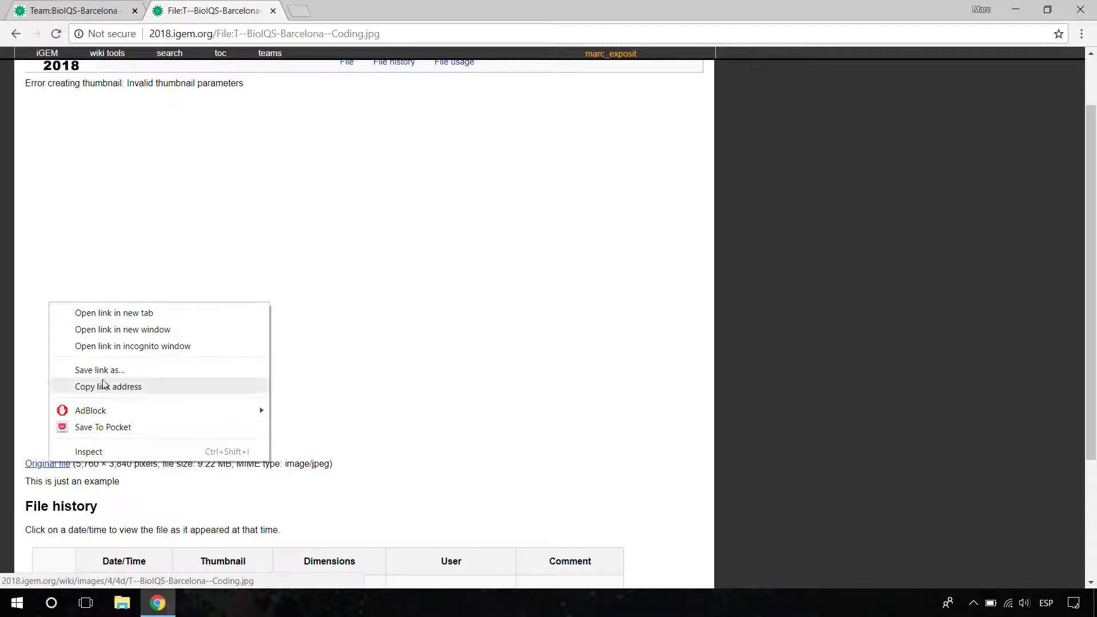
{"action": "left_click", "coordinate": [117, 313]}
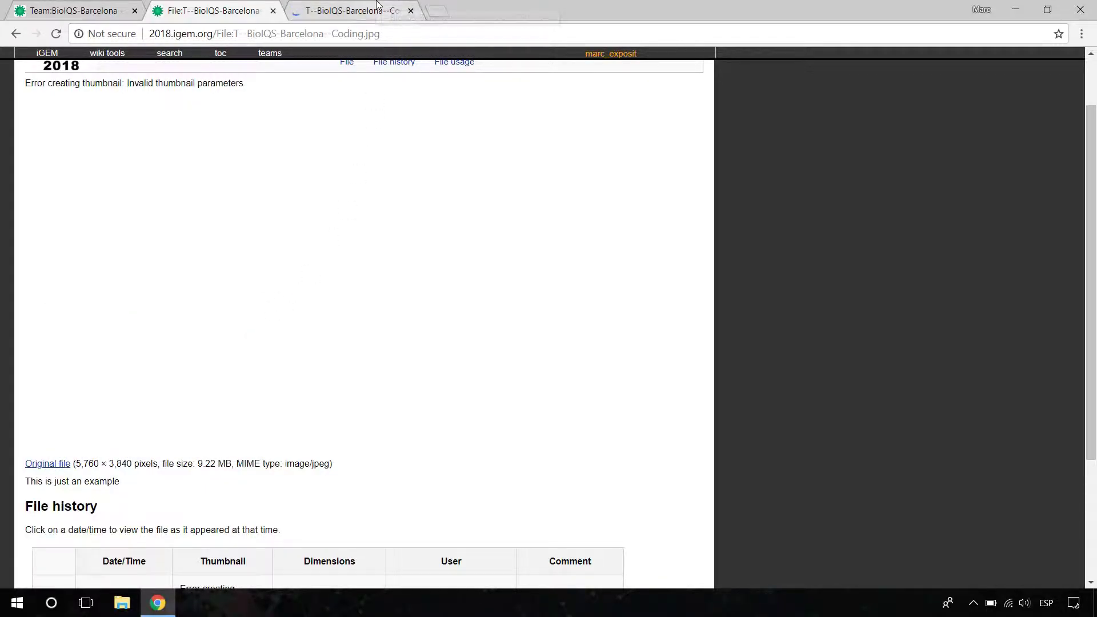
{"action": "left_click", "coordinate": [379, 4]}
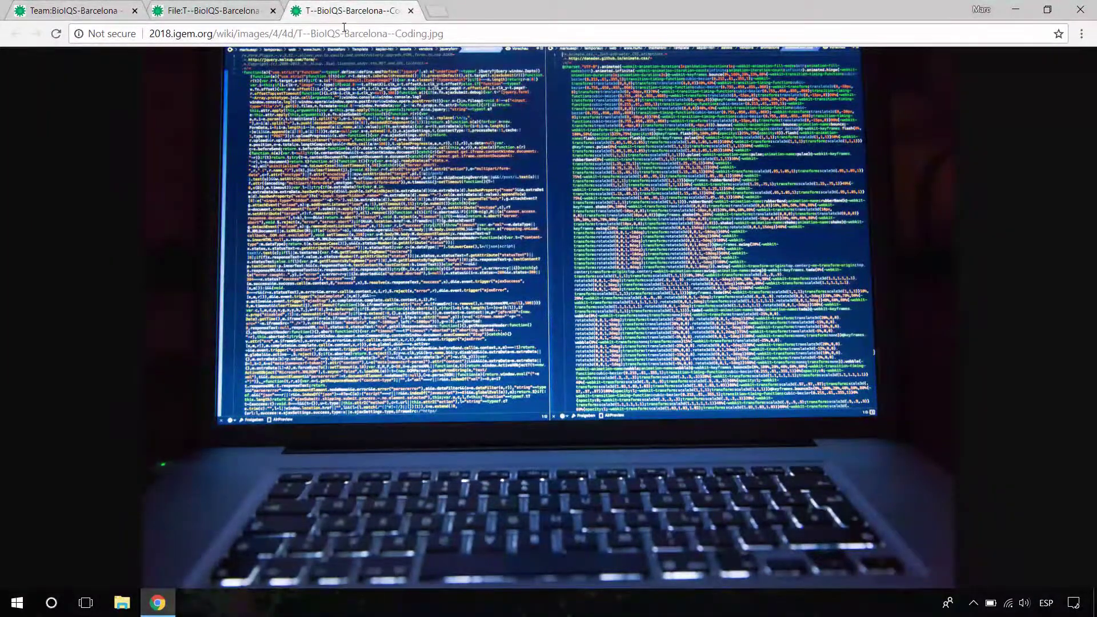
{"action": "left_click", "coordinate": [296, 34]}
{"action": "left_click", "coordinate": [296, 33]}
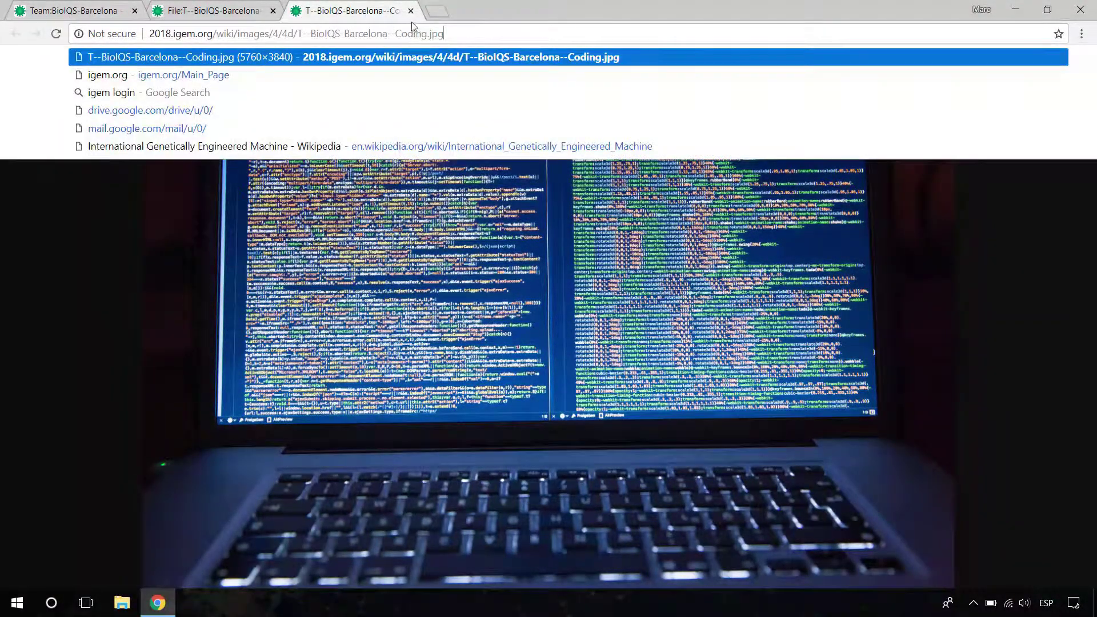
{"action": "left_click", "coordinate": [411, 11]}
Review the File history and File usage sections on the uploaded image's file page
{"action": "scroll", "coordinate": [538, 174], "scroll_direction": "down", "scroll_amount": 3}
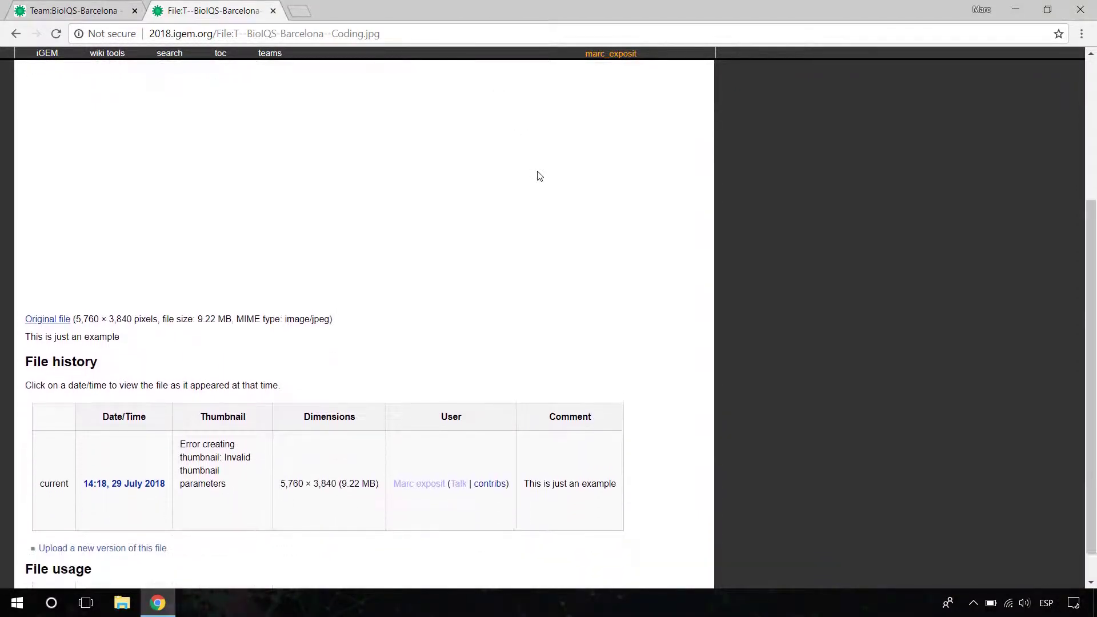
{"action": "left_click_drag", "start_coordinate": [35, 332], "coordinate": [331, 341]}
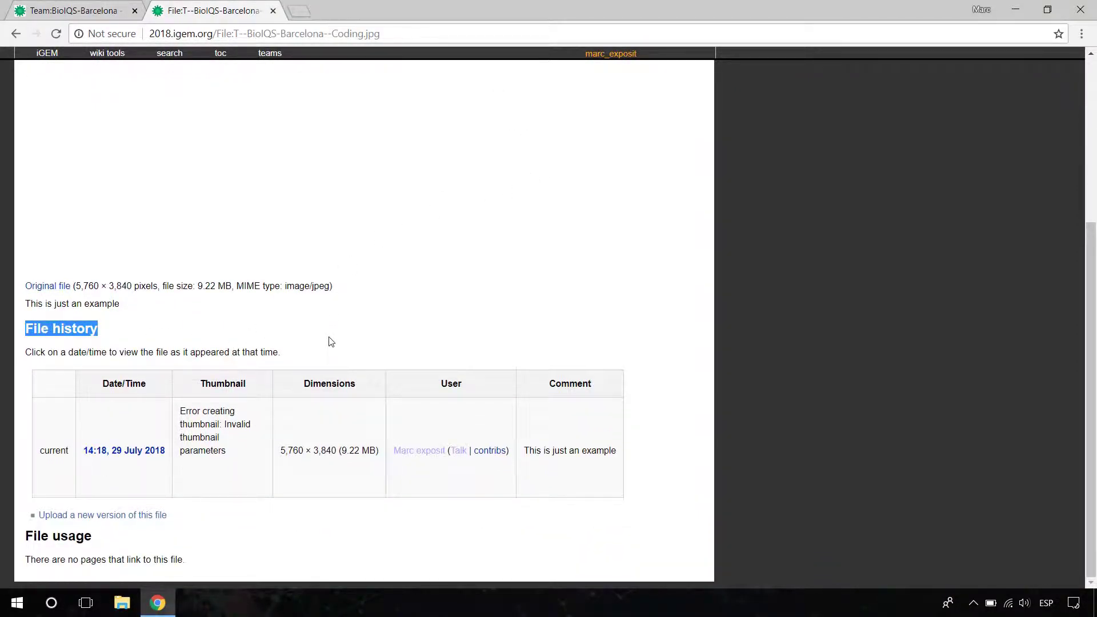
{"action": "left_click", "coordinate": [331, 341]}
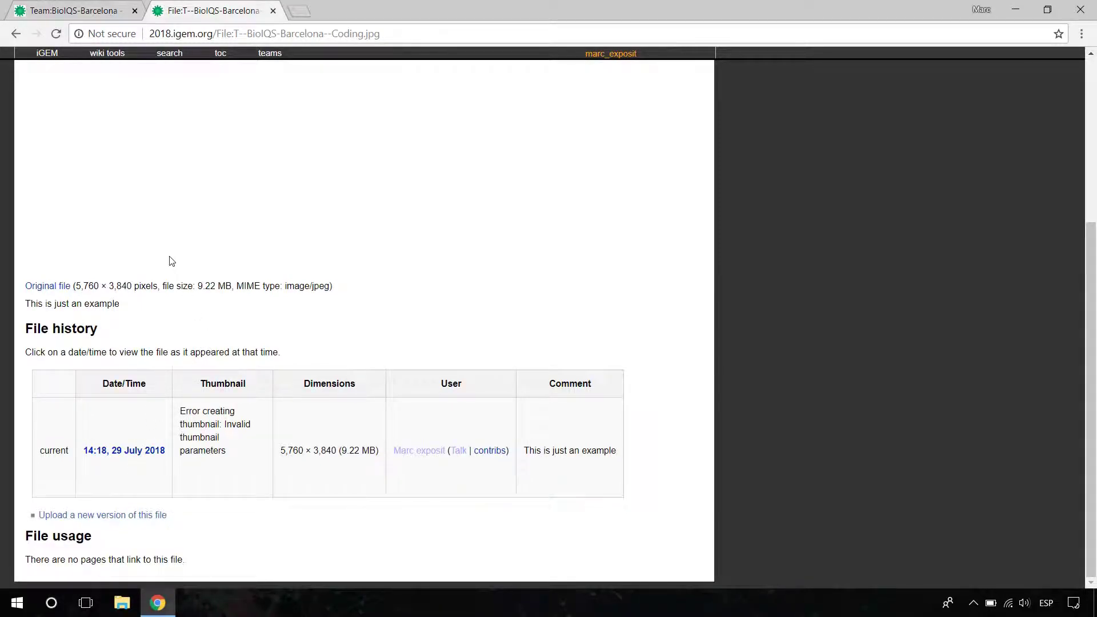
{"action": "scroll", "coordinate": [172, 263], "scroll_direction": "up", "scroll_amount": 4}
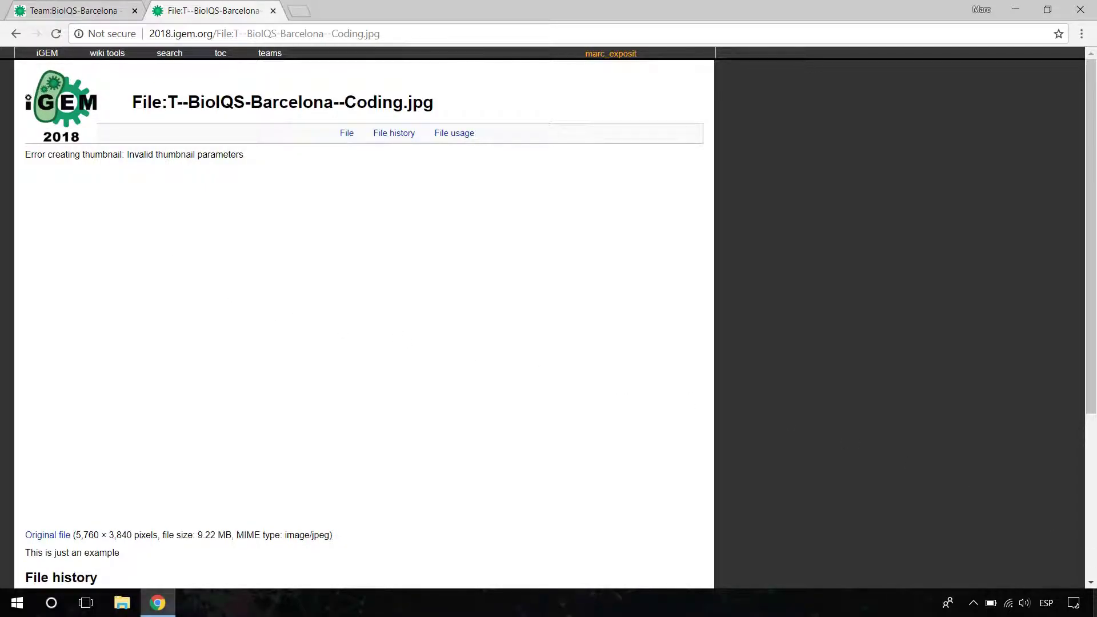
{"action": "left_click", "coordinate": [454, 133]}
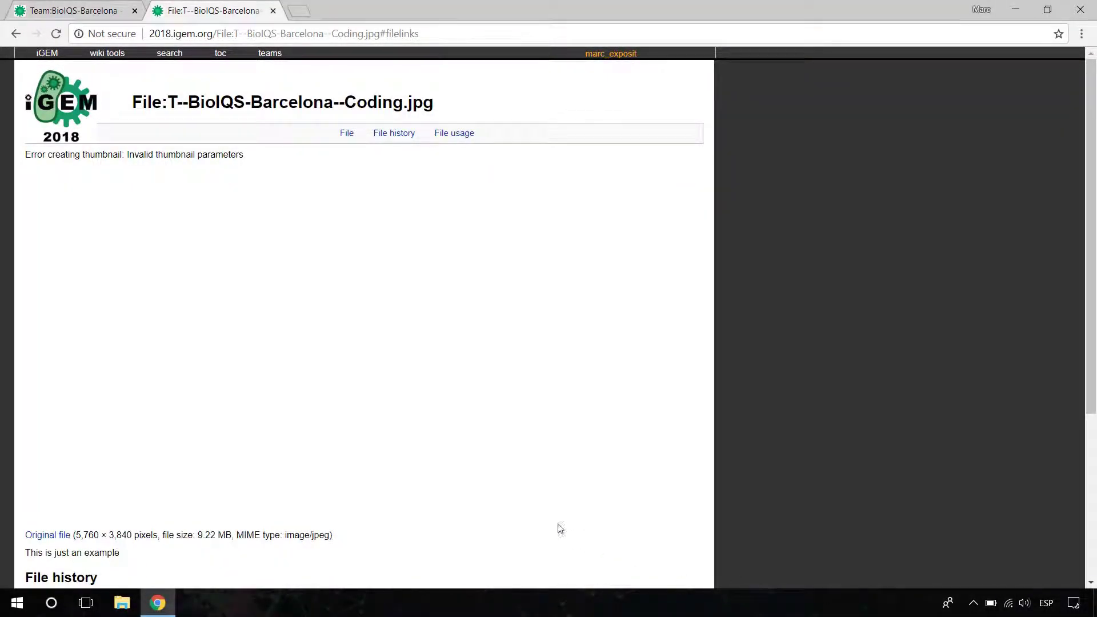
Return to the BioIQS-Barcelona home page, edit its source, and start an image tag with <img src=" below the <html> line
{"action": "left_click", "coordinate": [74, 11]}
{"action": "scroll", "coordinate": [270, 201], "scroll_direction": "up", "scroll_amount": 12}
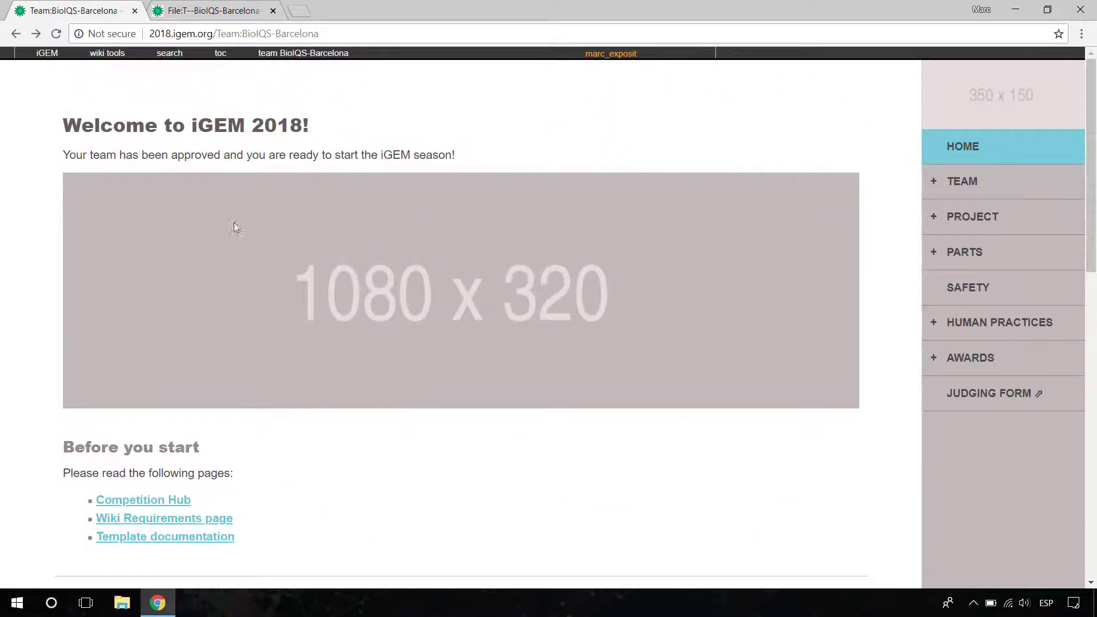
{"action": "mouse_move", "coordinate": [107, 53]}
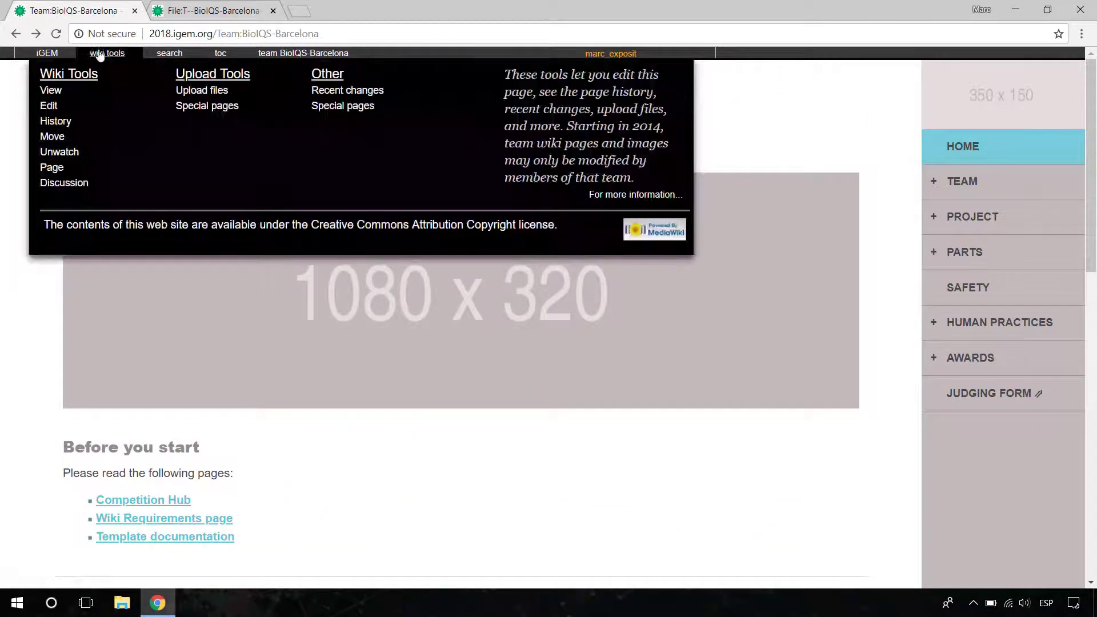
{"action": "left_click", "coordinate": [54, 121]}
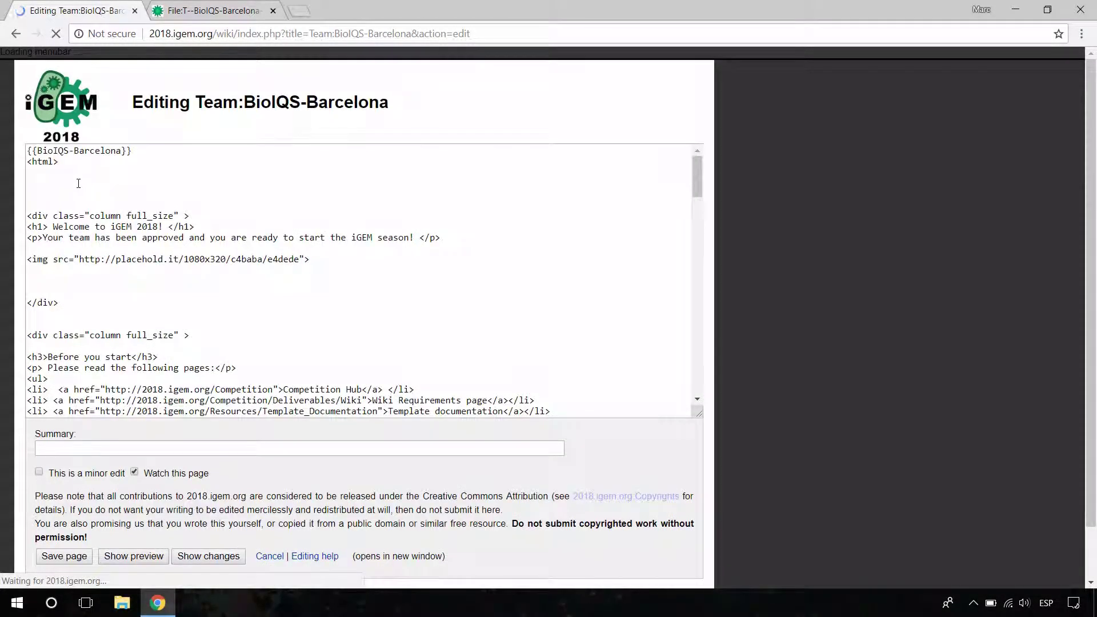
{"action": "left_click", "coordinate": [278, 182]}
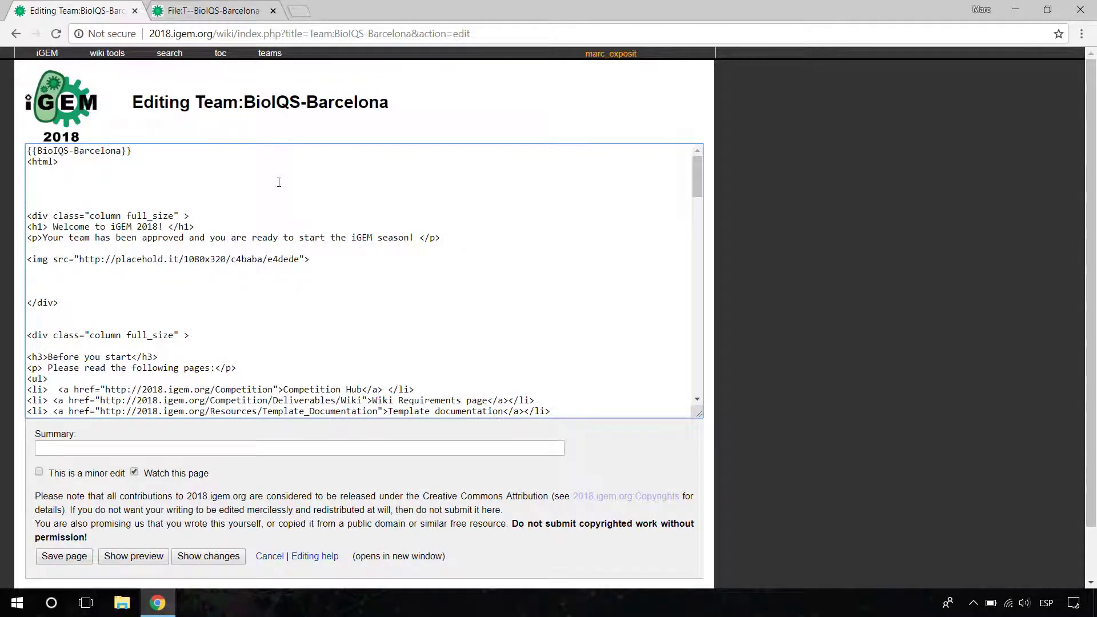
{"action": "key", "text": "Return"}
{"action": "type", "text": "mg src=\""}
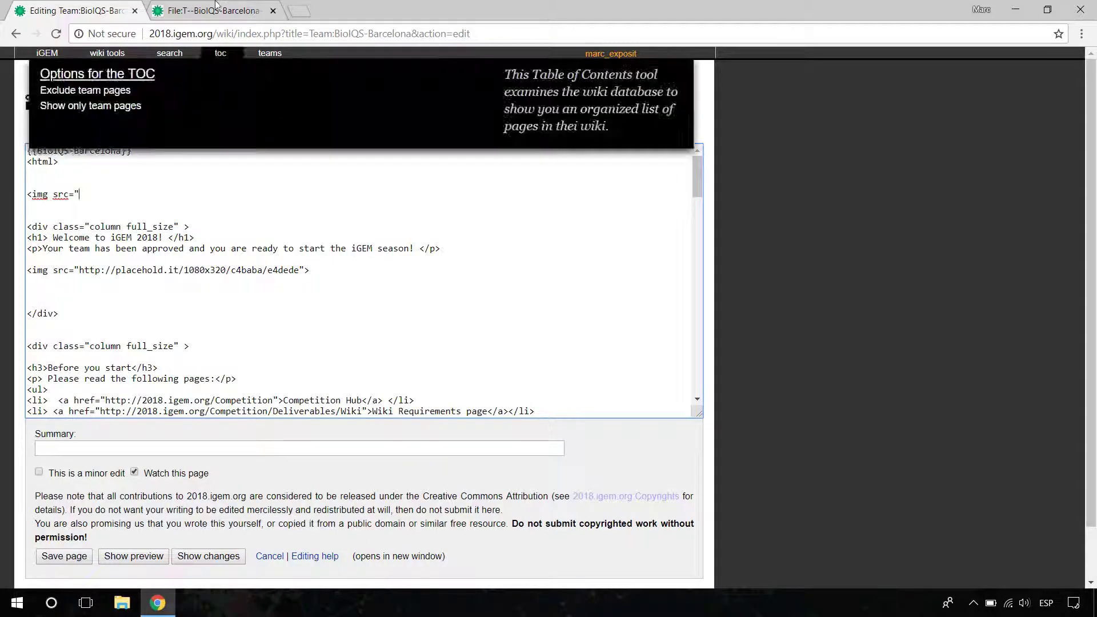
Open the original file of T--BioIQS-Barcelona--Coding.jpg in a new tab and copy its URL
{"action": "left_click", "coordinate": [218, 10]}
{"action": "right_click", "coordinate": [49, 463]}
{"action": "left_click", "coordinate": [105, 313]}
{"action": "left_click", "coordinate": [329, 7]}
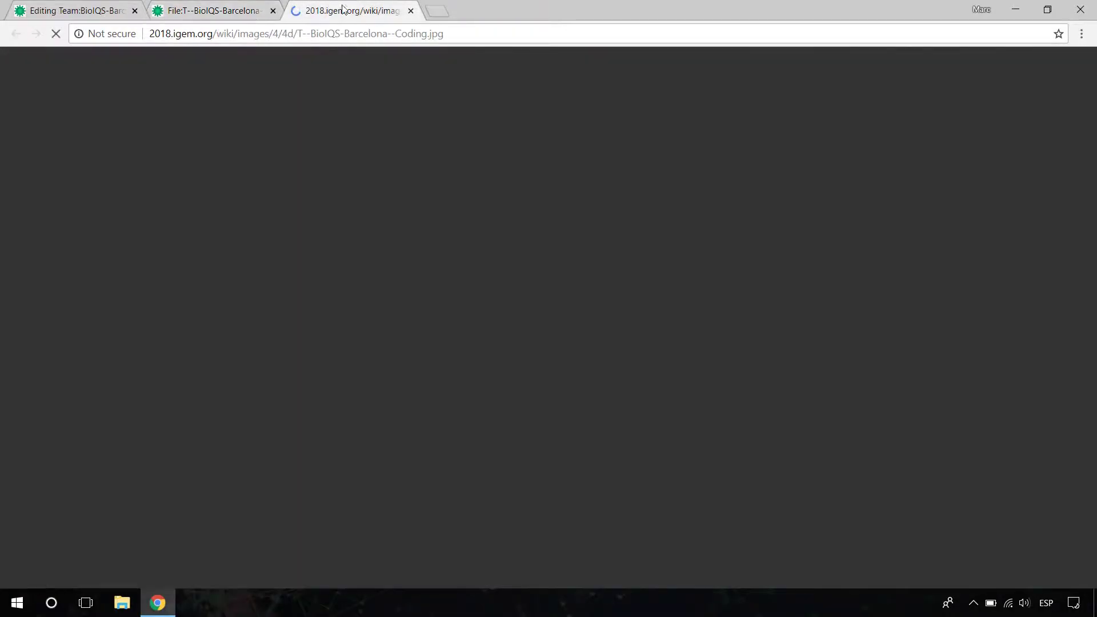
{"action": "left_click", "coordinate": [340, 36]}
{"action": "key", "text": "ctrl+c"}
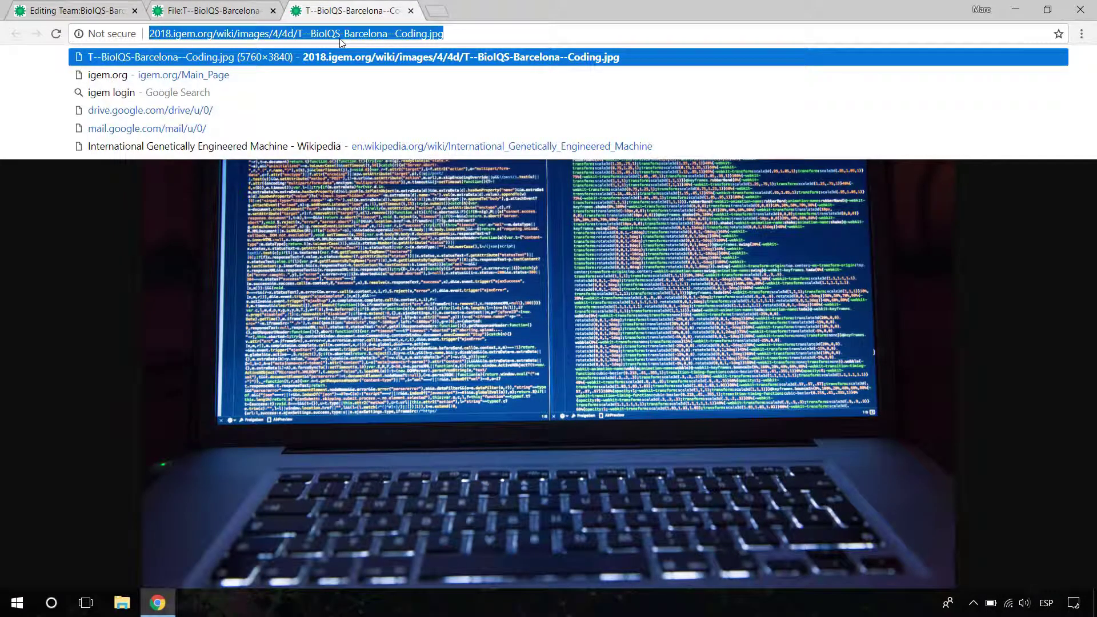
Complete the image tag with the copied Coding.jpg URL as its source and save the home page
{"action": "left_click", "coordinate": [74, 10]}
{"action": "left_click", "coordinate": [91, 195]}
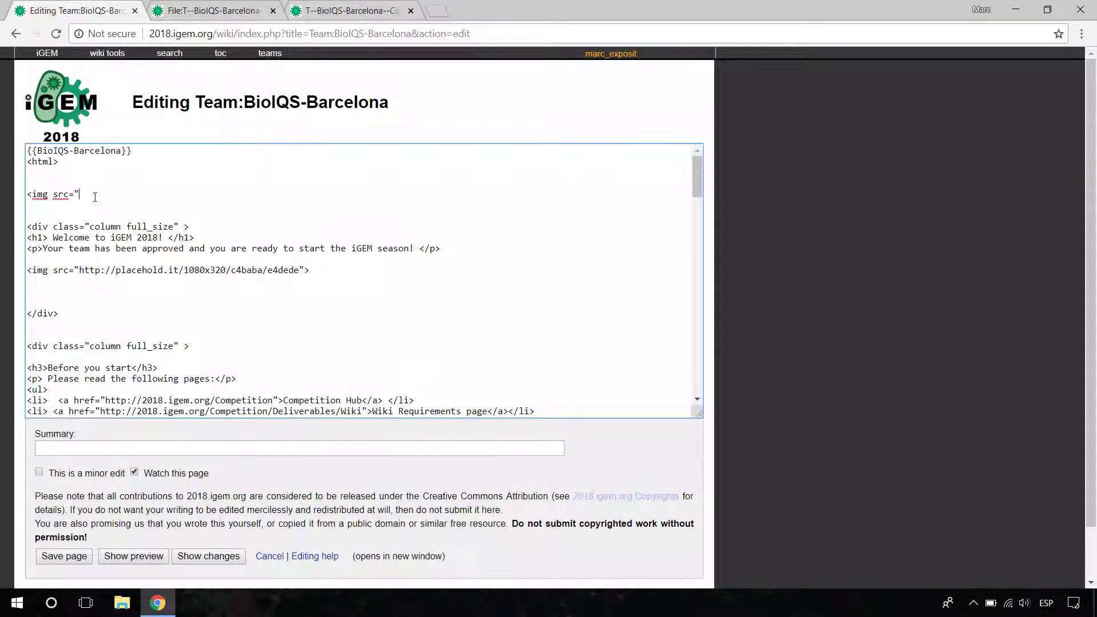
{"action": "key", "text": "ctrl+v"}
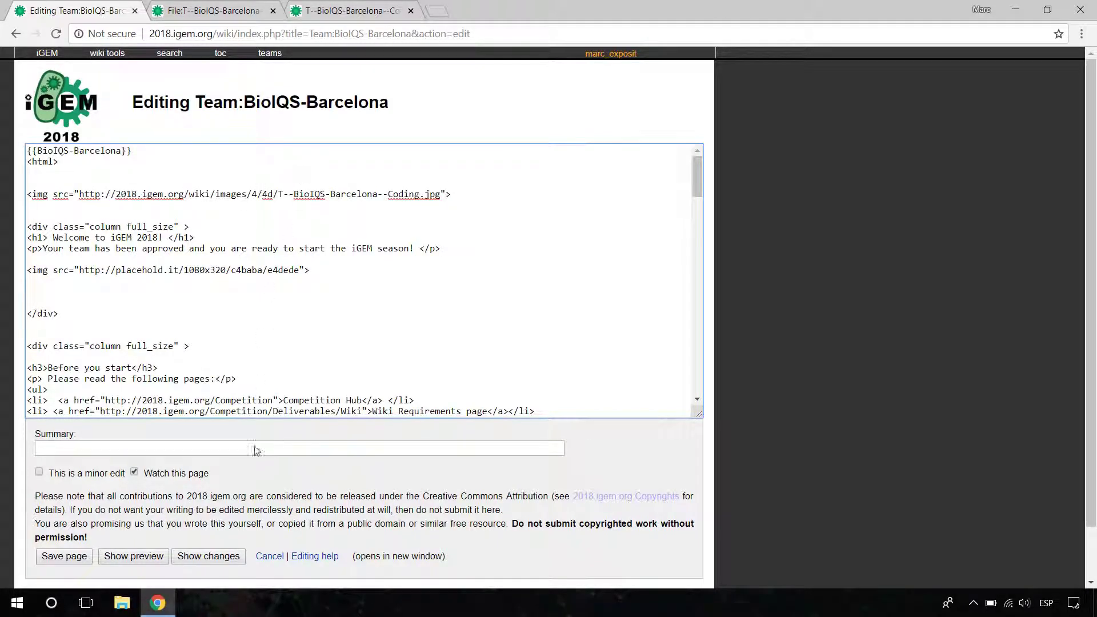
{"action": "left_click", "coordinate": [72, 557]}
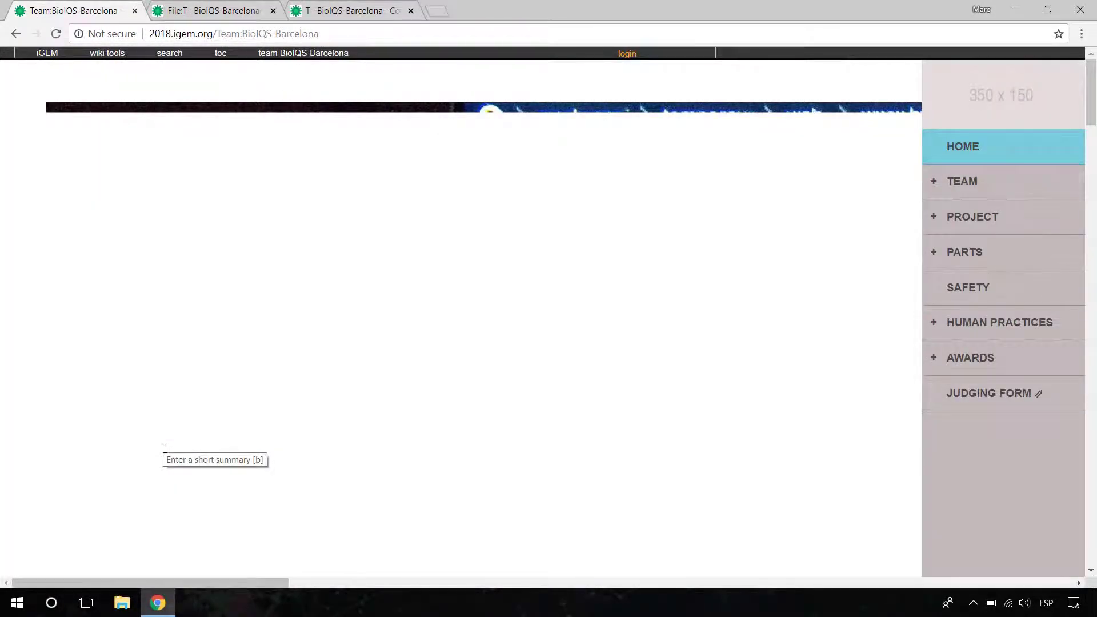
Examine how large the inserted image is on the saved home page
{"action": "scroll", "coordinate": [230, 318], "scroll_direction": "down", "scroll_amount": 6}
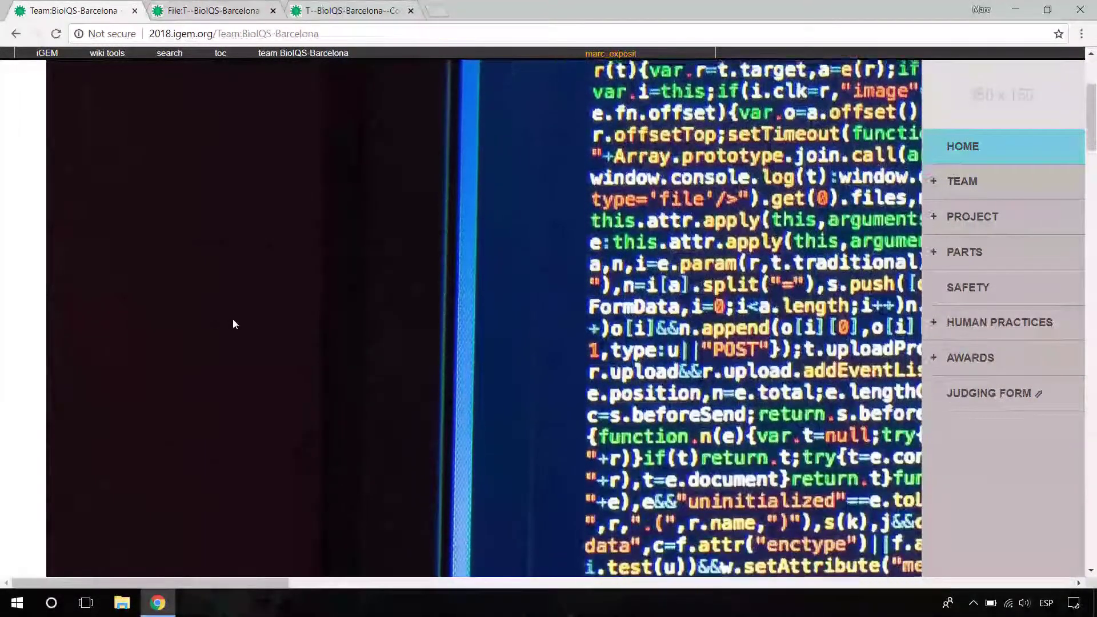
{"action": "scroll", "coordinate": [241, 299], "scroll_direction": "down", "scroll_amount": 15}
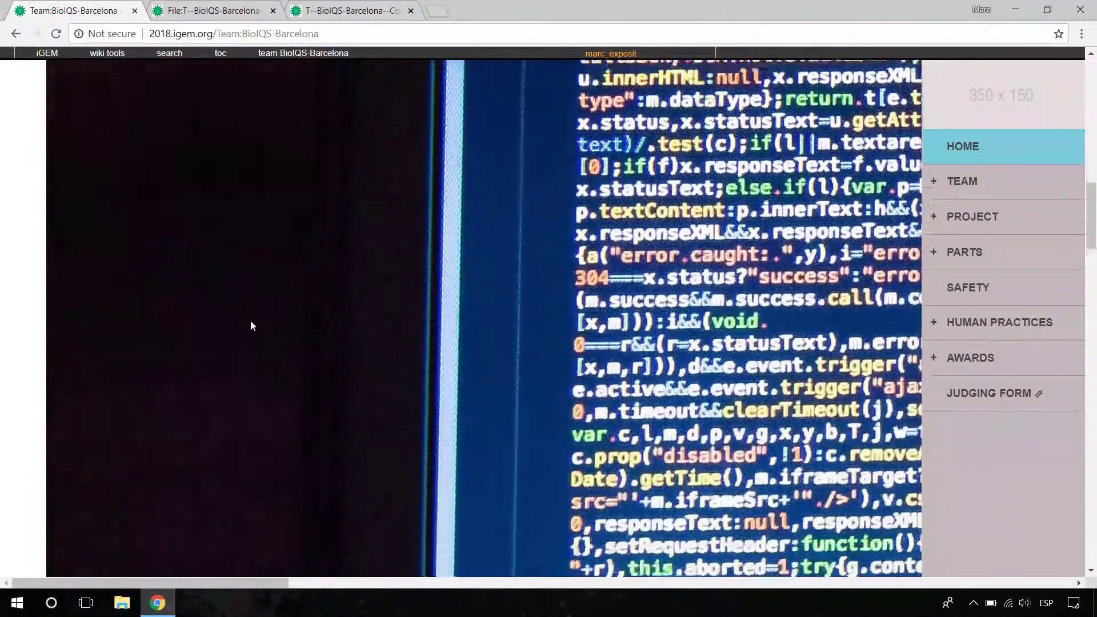
{"action": "scroll", "coordinate": [286, 312], "scroll_direction": "down", "scroll_amount": 10}
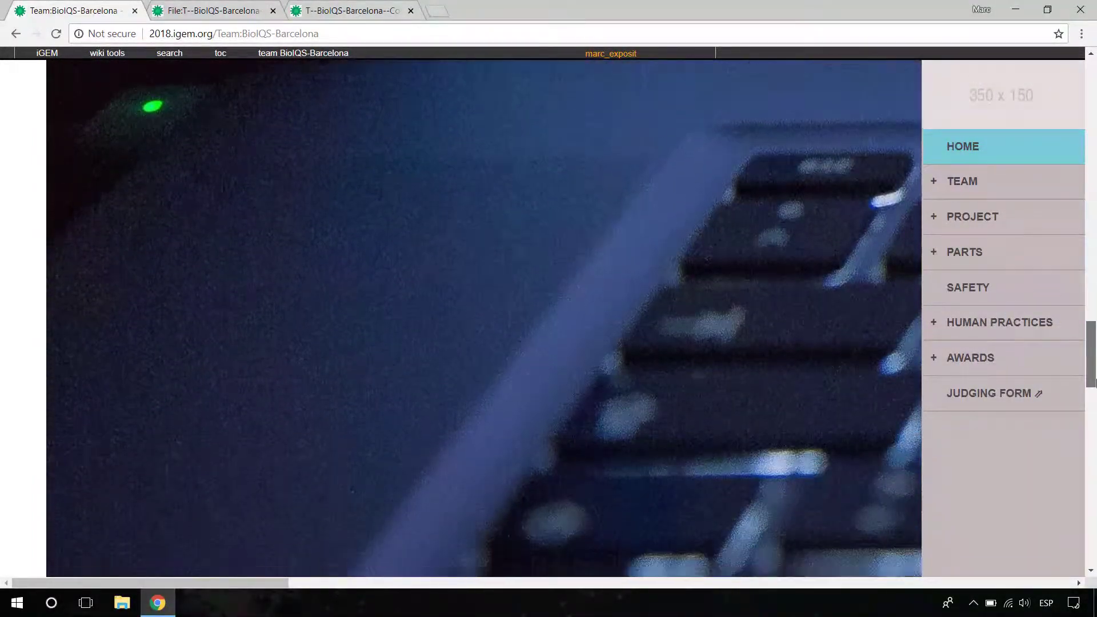
{"action": "left_click_drag", "start_coordinate": [1093, 381], "coordinate": [1093, 104]}
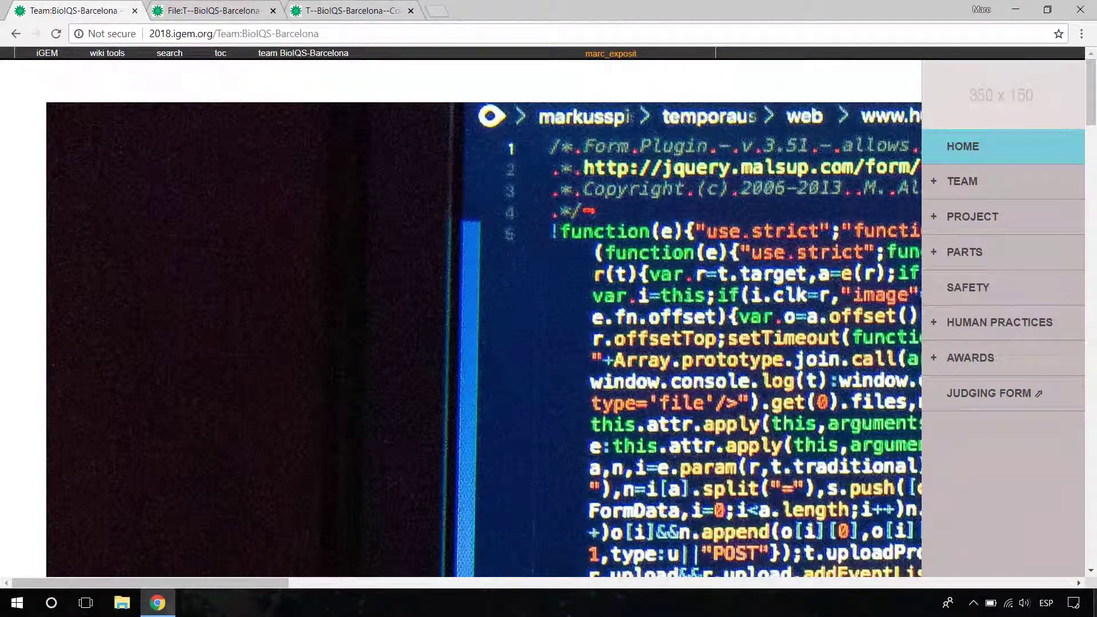
Add style="height:100px;width:100px" before src in the home page's Coding.jpg image tag and save the page
{"action": "key", "text": "alt+Left"}
{"action": "left_click", "coordinate": [109, 53]}
{"action": "left_click", "coordinate": [49, 107]}
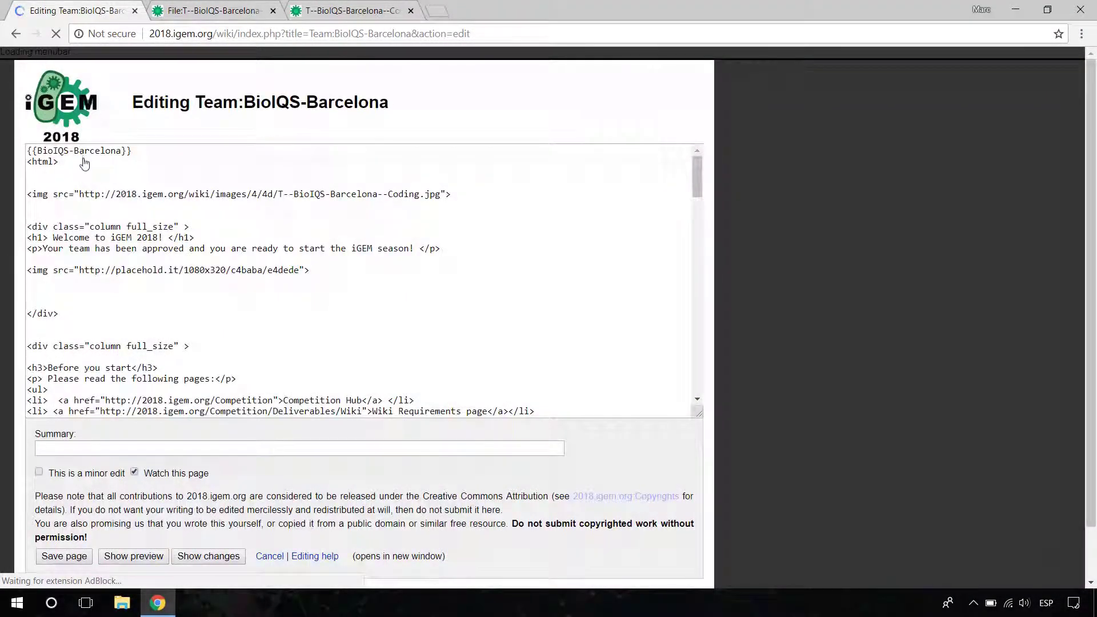
{"action": "left_click", "coordinate": [53, 195]}
{"action": "type", "text": "styl"}
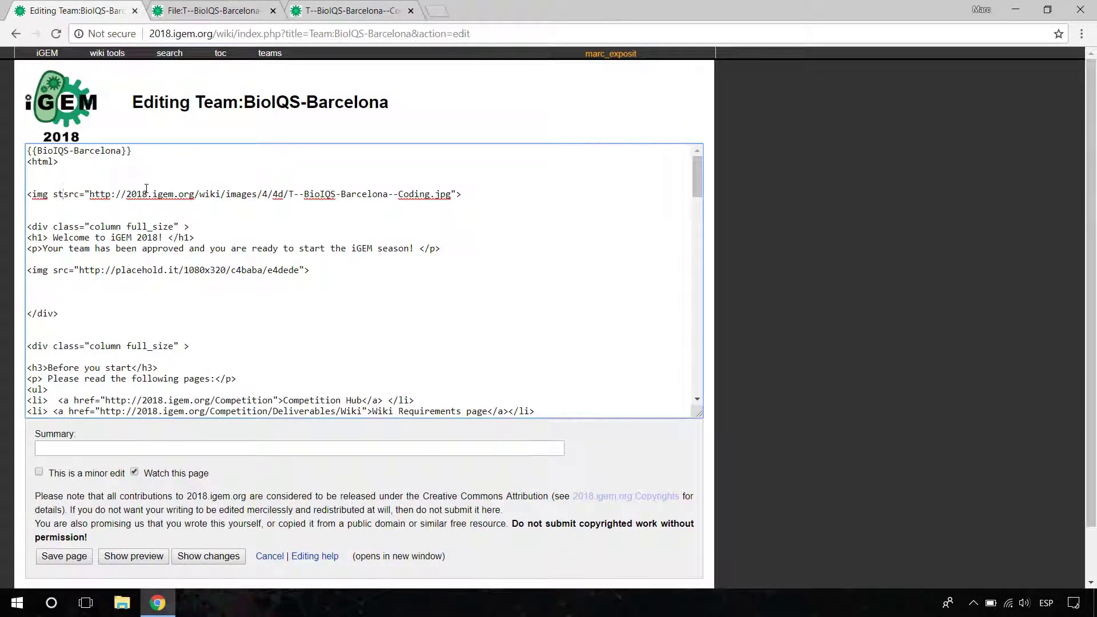
{"action": "type", "text": "e=\""}
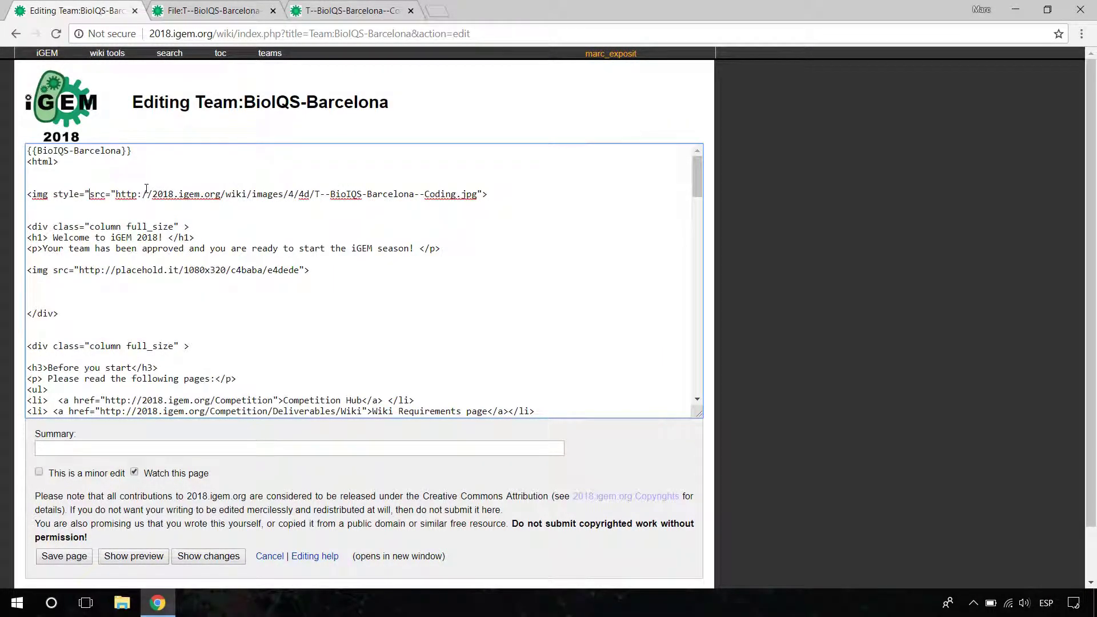
{"action": "key", "text": "Return"}
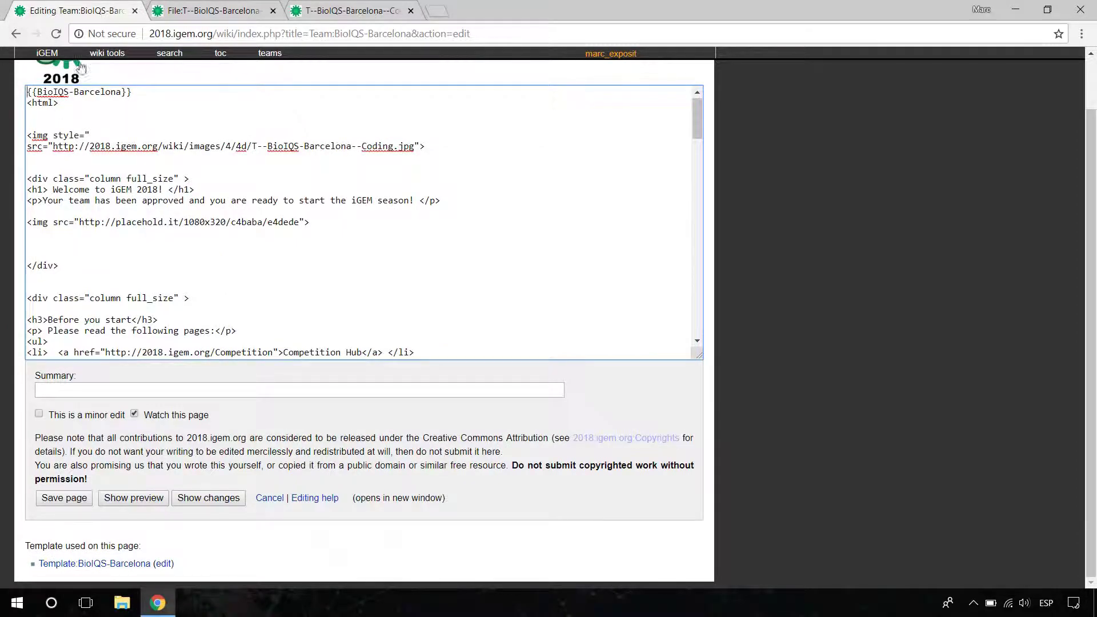
{"action": "left_click", "coordinate": [110, 134]}
{"action": "type", "text": "height:100px;width:10"}
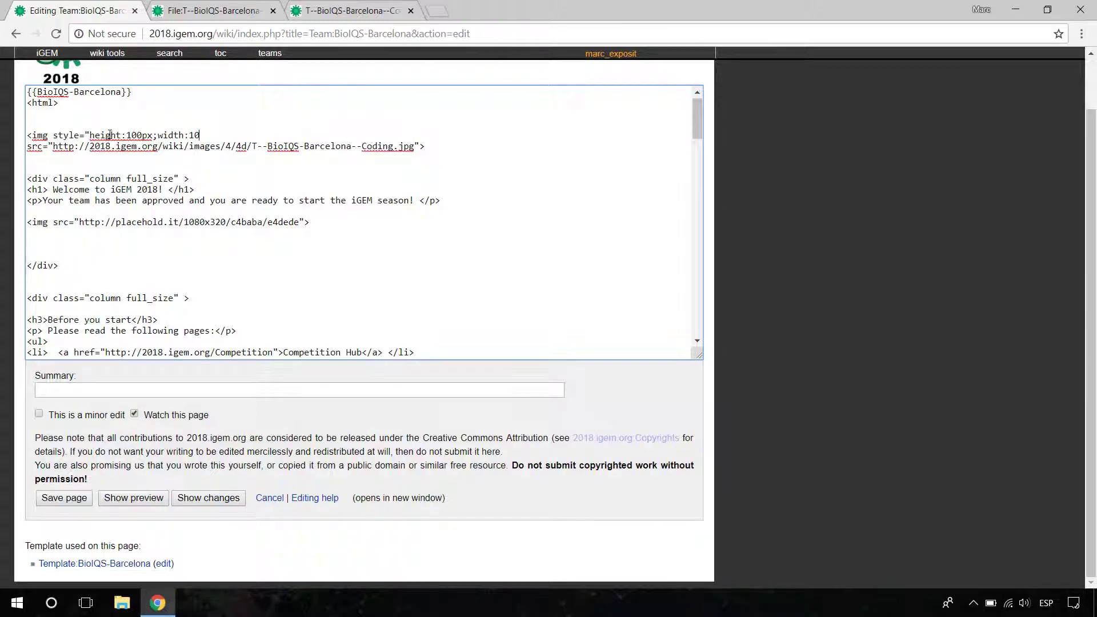
{"action": "type", "text": "0px\""}
{"action": "key", "text": "Delete"}
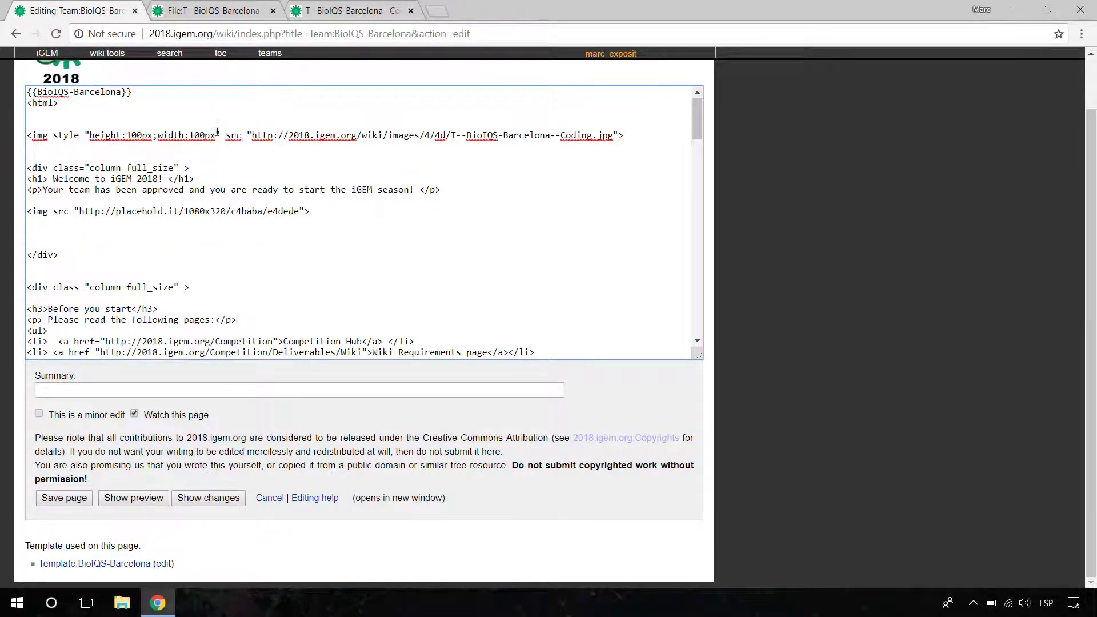
{"action": "left_click", "coordinate": [79, 499]}
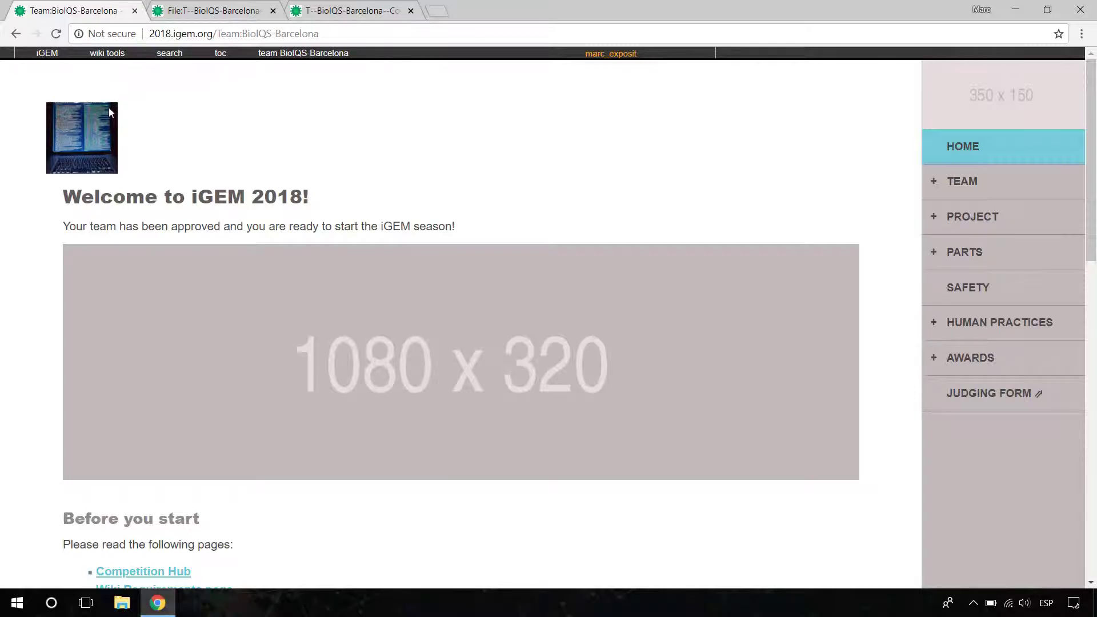
Delete the Coding.jpg image line from the home page source and save the page
{"action": "mouse_move", "coordinate": [108, 54]}
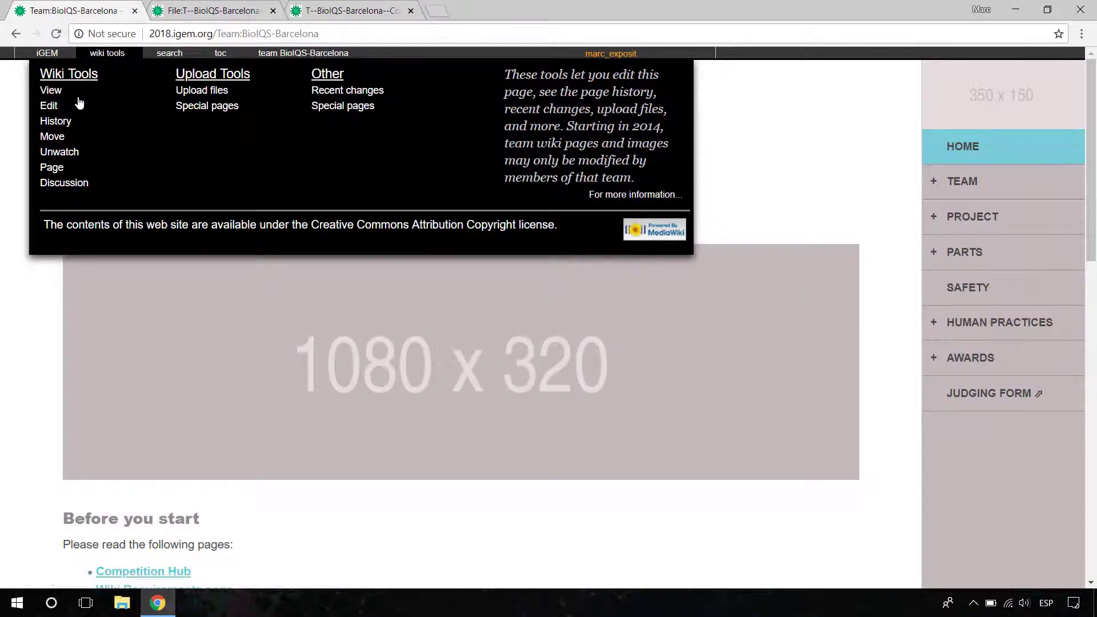
{"action": "left_click", "coordinate": [55, 107]}
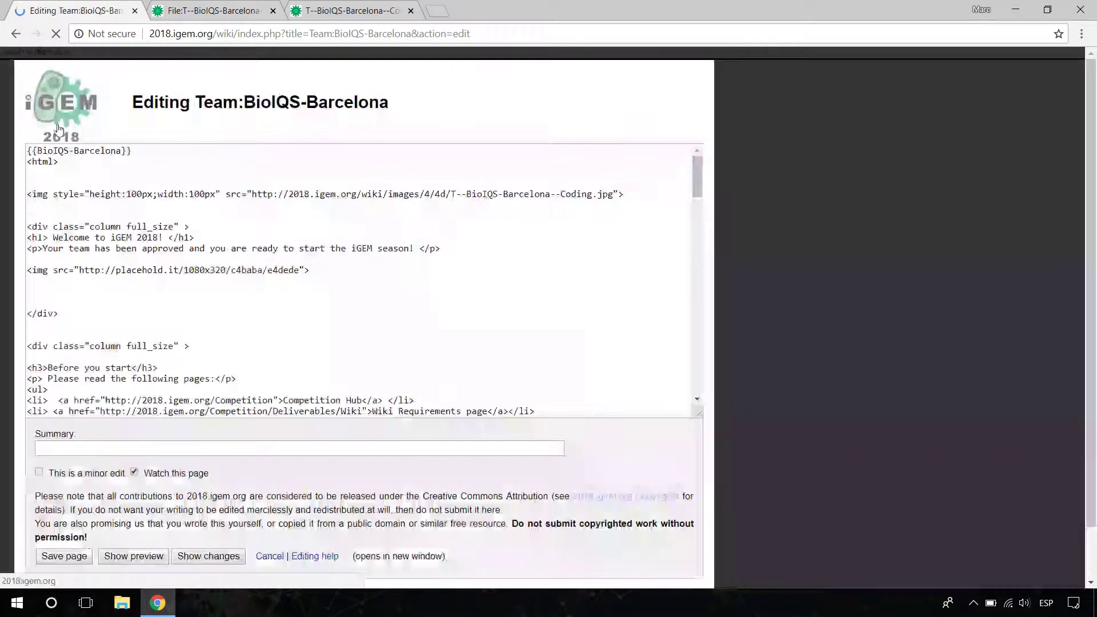
{"action": "left_click_drag", "start_coordinate": [29, 205], "coordinate": [17, 190]}
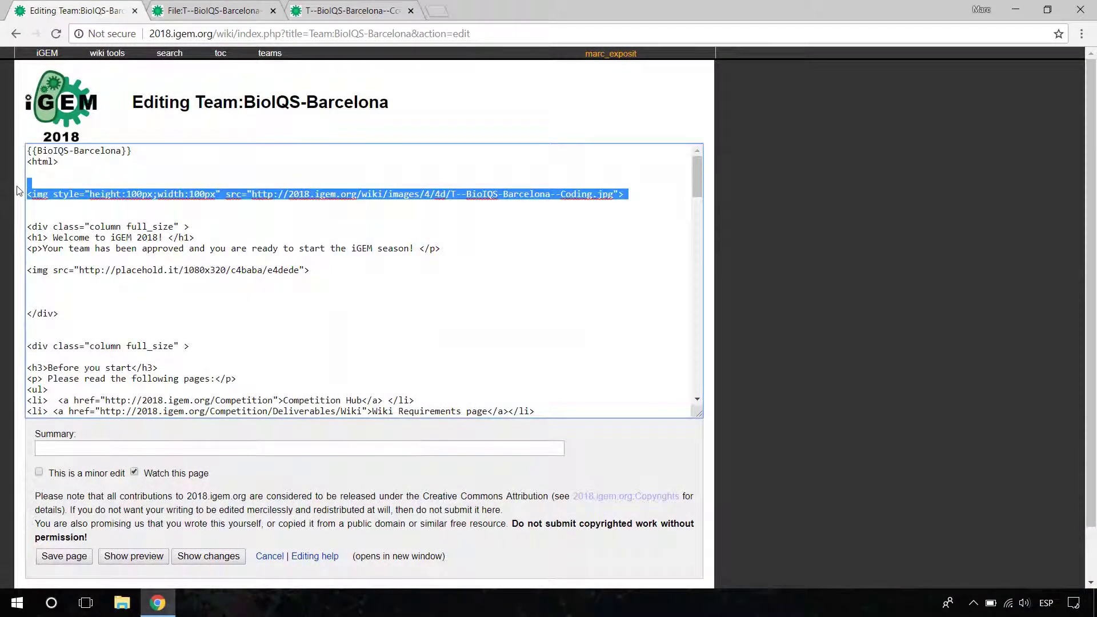
{"action": "key", "text": "BackSpace"}
{"action": "left_click", "coordinate": [67, 557]}
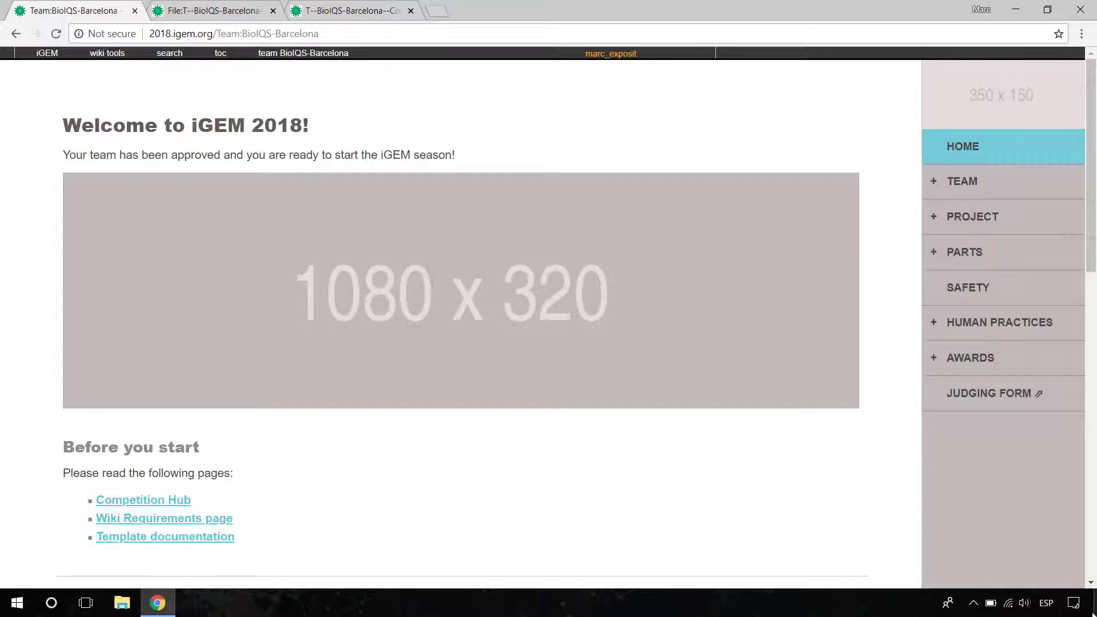
Open the Team Members page of the BioIQS-Barcelona wiki
{"action": "left_click", "coordinate": [940, 191]}
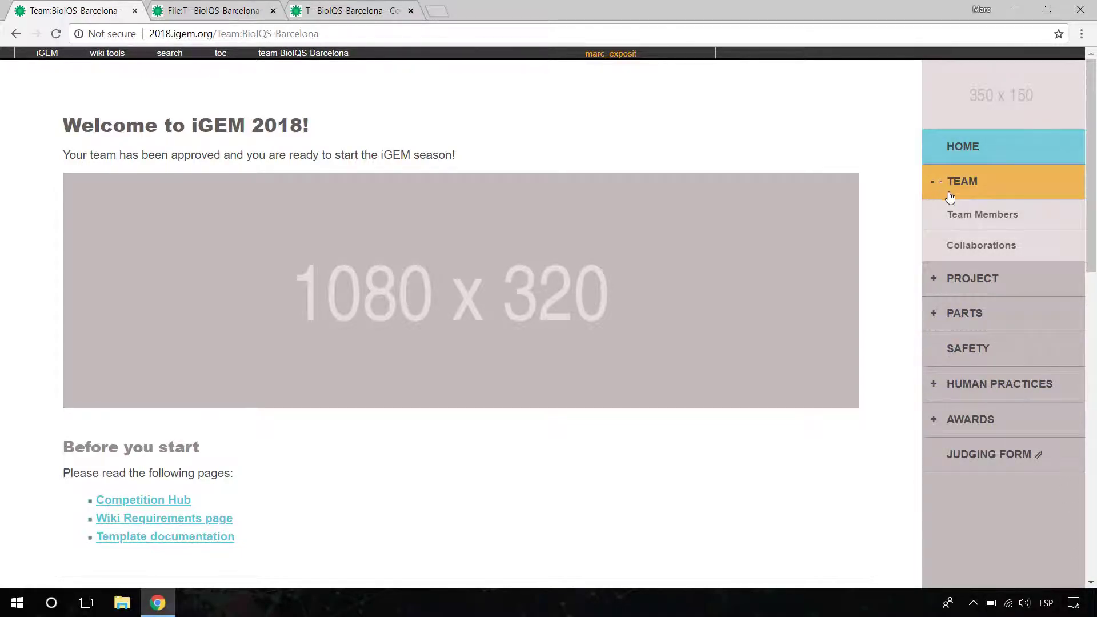
{"action": "left_click", "coordinate": [966, 225]}
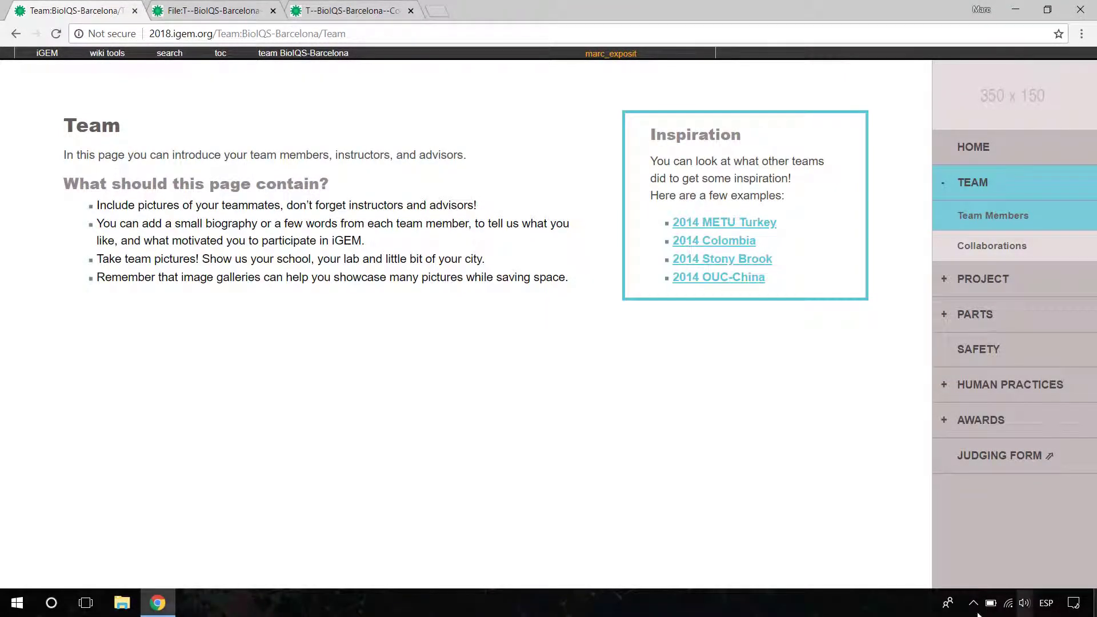
Open the iGEM 2018 main page, 2018.igem.org/Main_Page, in a new tab
{"action": "left_click", "coordinate": [437, 11]}
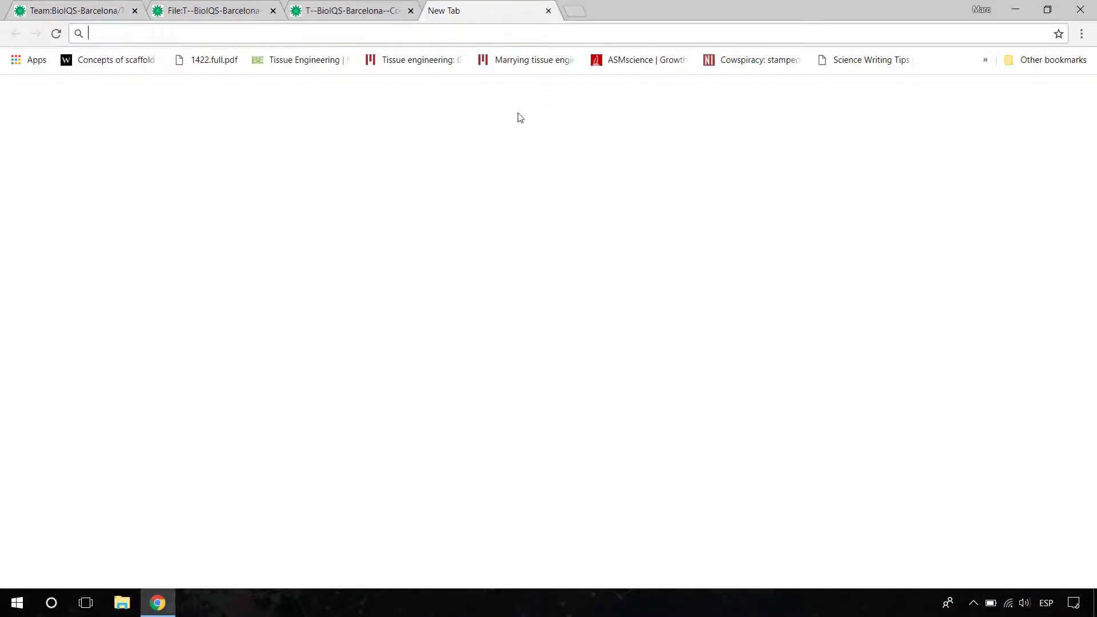
{"action": "type", "text": "2018"}
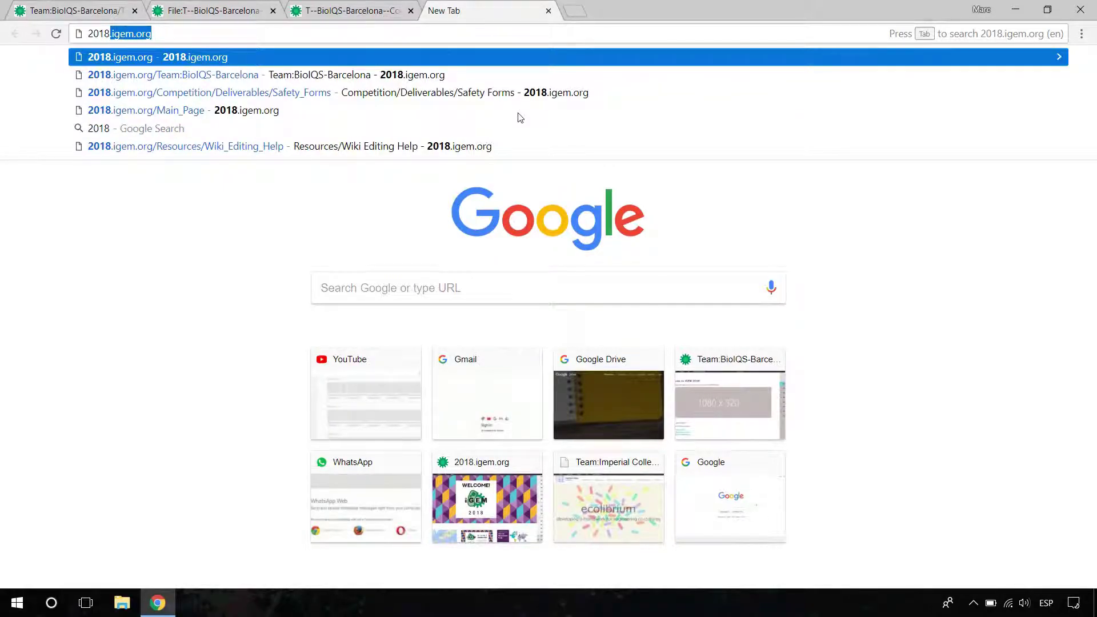
{"action": "key", "text": "Down"}
{"action": "key", "text": "Down"}
{"action": "key", "text": "Down"}
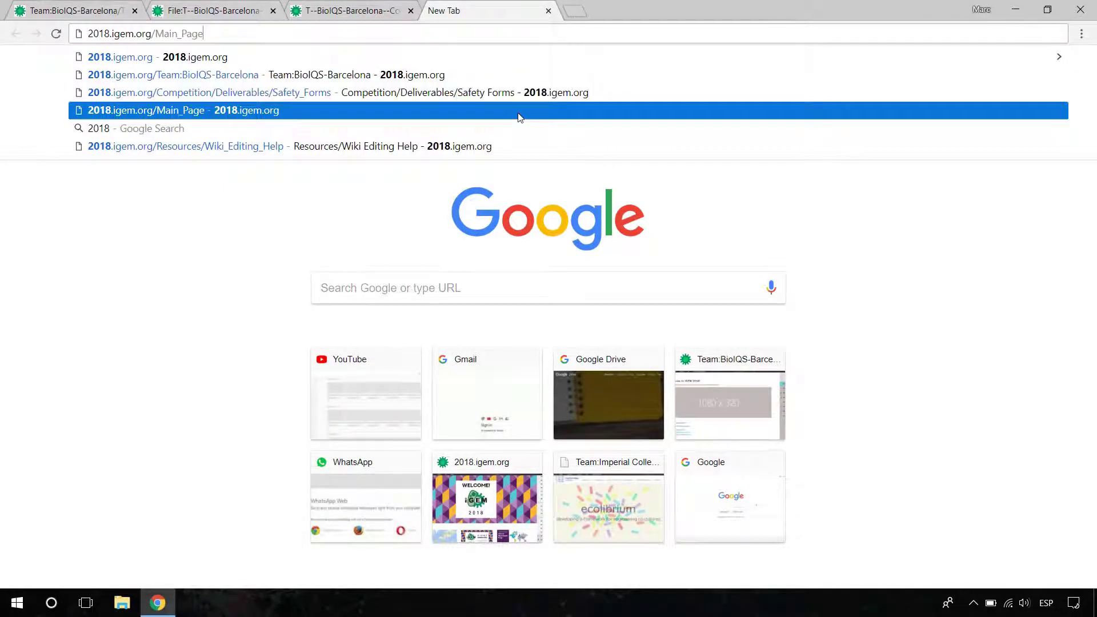
{"action": "key", "text": "Return"}
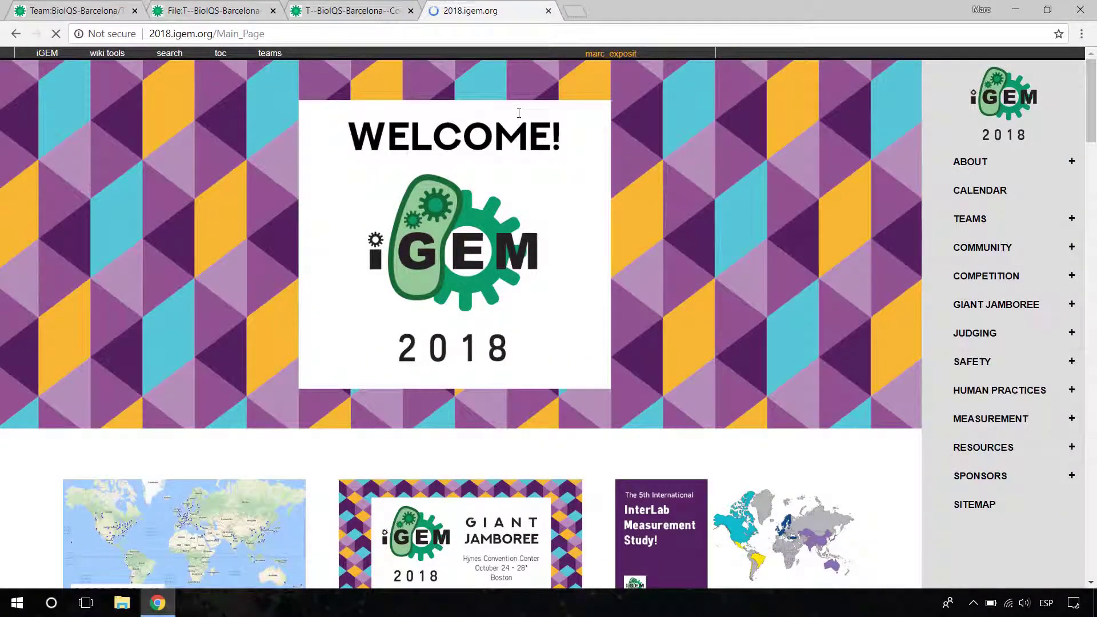
Open the Pages for Awards page under Judging and read down to the evaluated pages for medal criteria
{"action": "left_click", "coordinate": [1072, 333]}
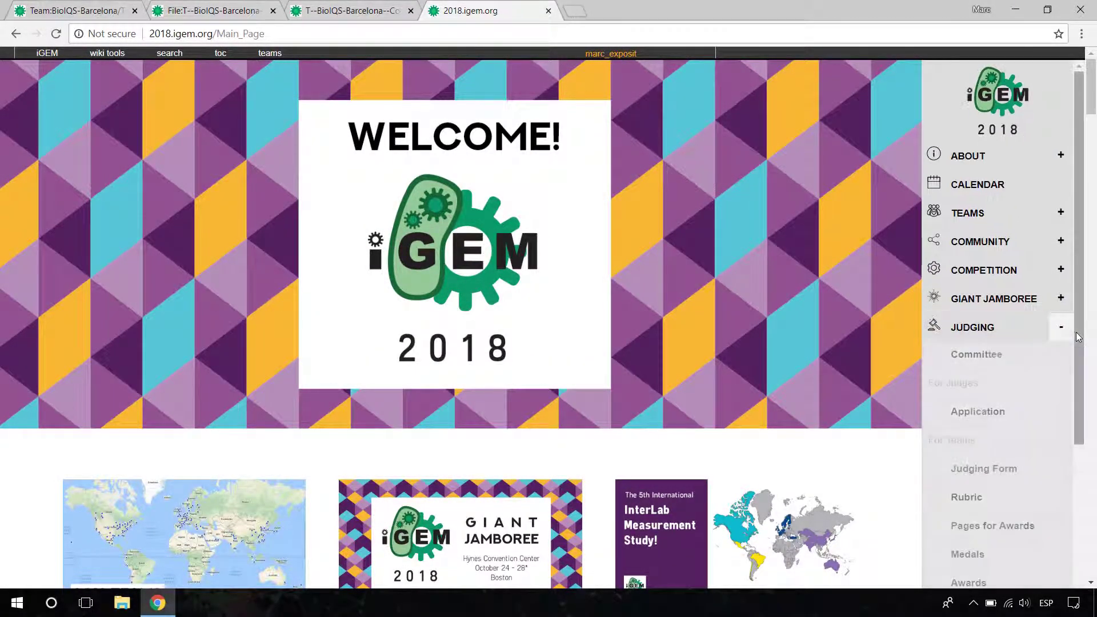
{"action": "scroll", "coordinate": [1073, 335], "scroll_direction": "down", "scroll_amount": 3}
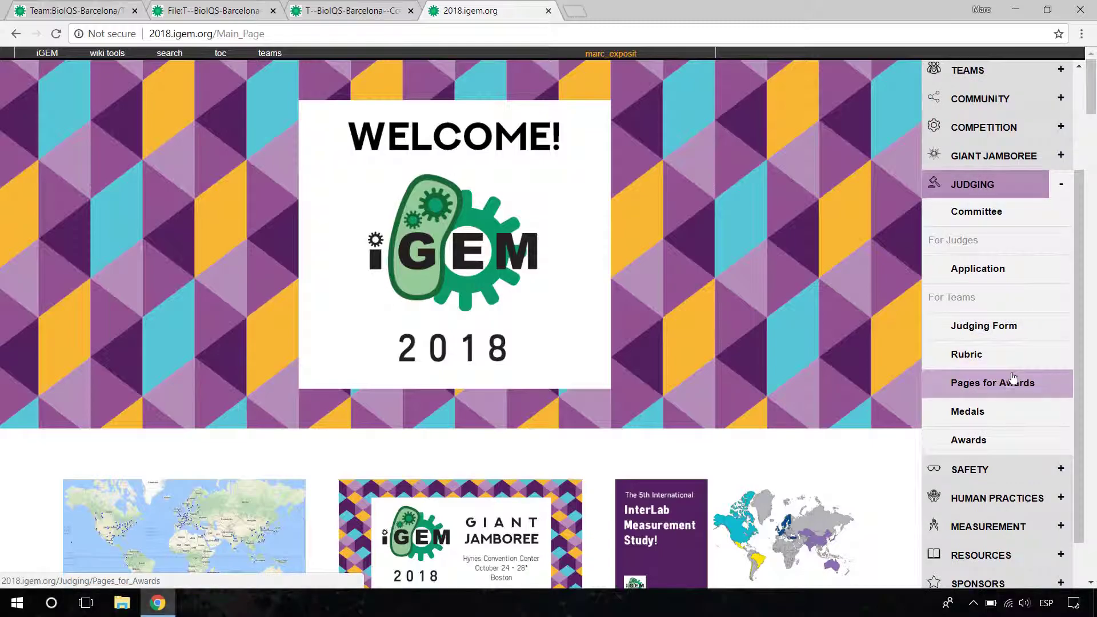
{"action": "left_click", "coordinate": [1010, 386]}
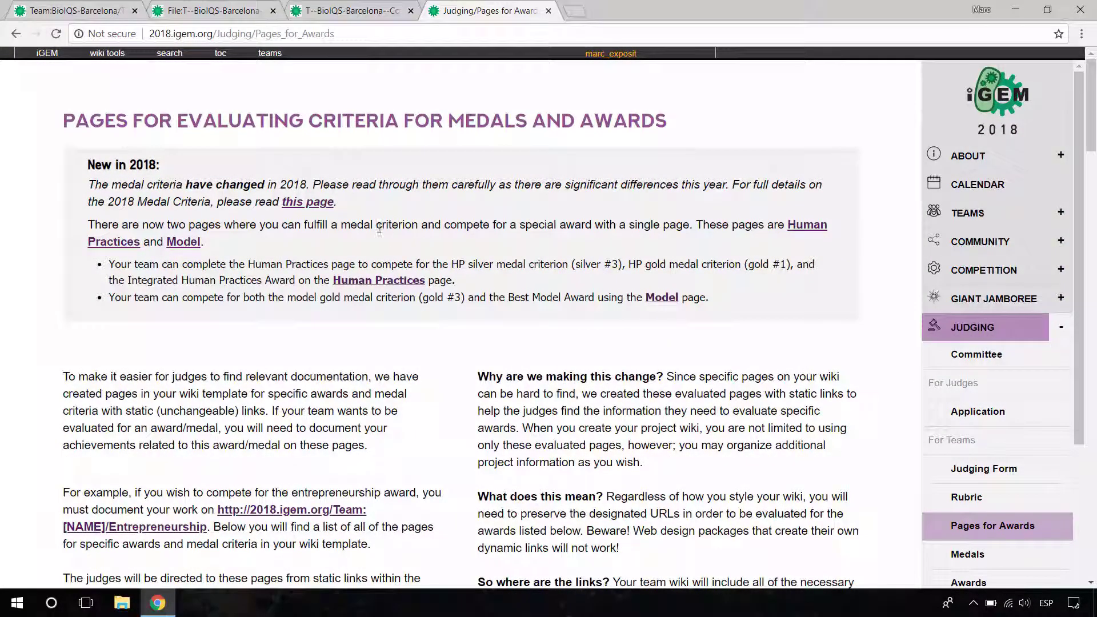
{"action": "scroll", "coordinate": [370, 230], "scroll_direction": "down", "scroll_amount": 3}
{"action": "scroll", "coordinate": [371, 230], "scroll_direction": "down", "scroll_amount": 8}
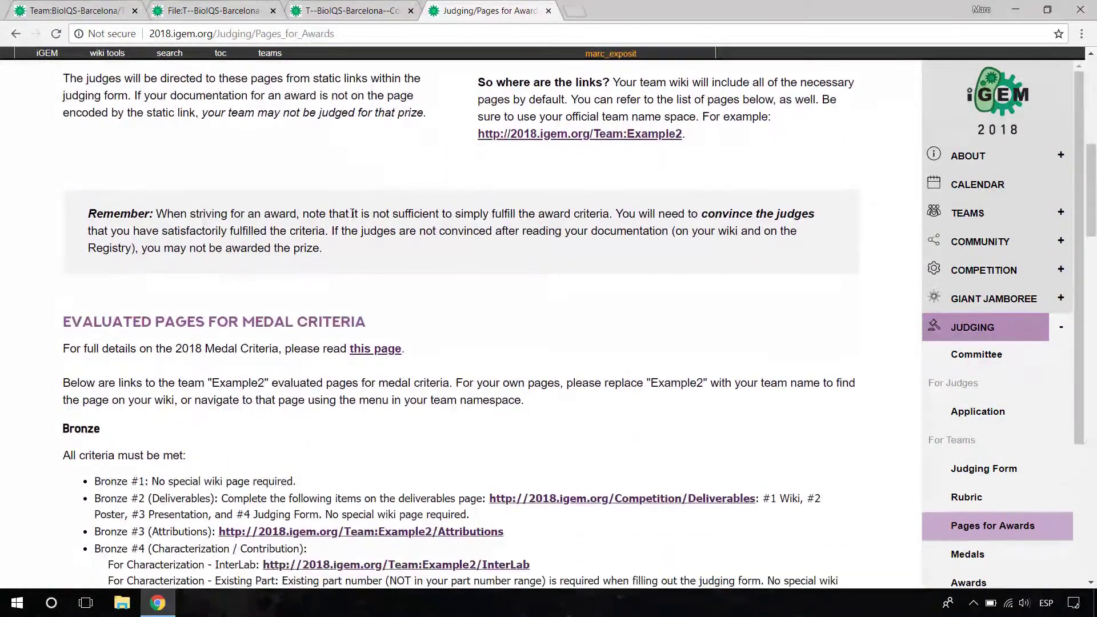
Read the Bronze, Silver and Gold medal criteria and the Example2 wiki page linked to each one
{"action": "scroll", "coordinate": [352, 213], "scroll_direction": "down", "scroll_amount": 4}
{"action": "left_click_drag", "start_coordinate": [59, 107], "coordinate": [433, 115]}
{"action": "left_click", "coordinate": [432, 114]}
{"action": "scroll", "coordinate": [432, 115], "scroll_direction": "down", "scroll_amount": 1}
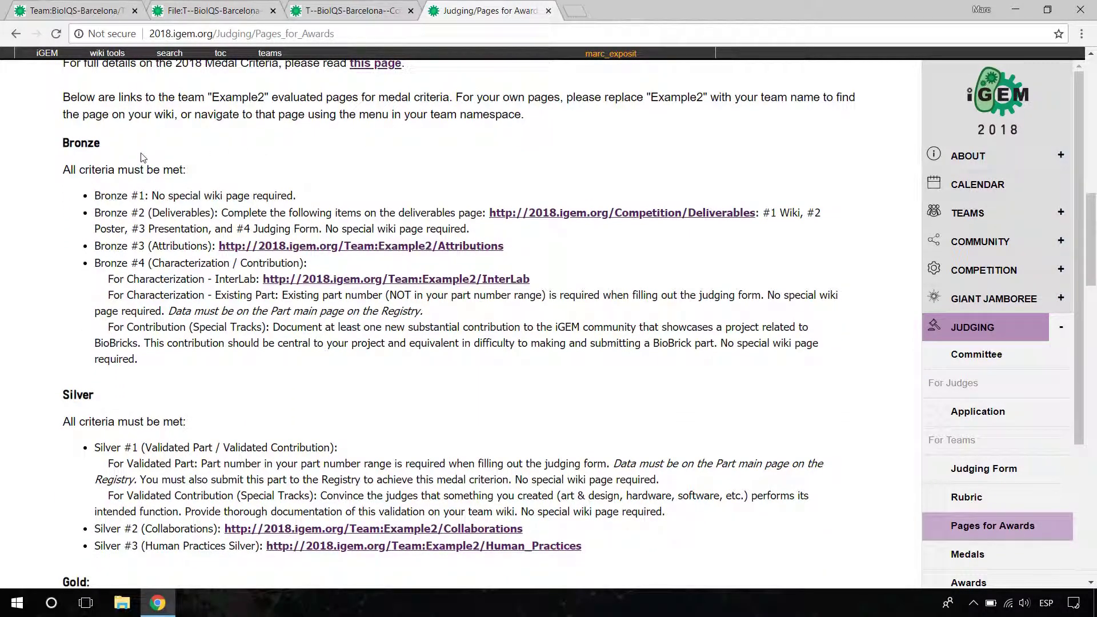
{"action": "scroll", "coordinate": [140, 165], "scroll_direction": "down", "scroll_amount": 2}
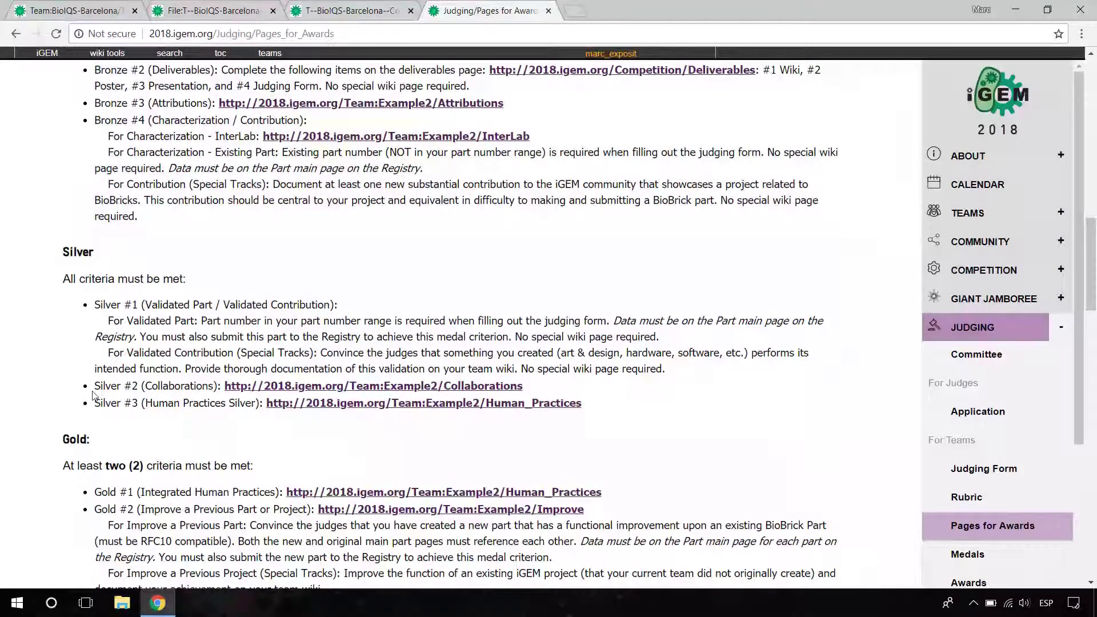
{"action": "left_click_drag", "start_coordinate": [146, 387], "coordinate": [545, 393]}
{"action": "left_click", "coordinate": [212, 386]}
{"action": "left_click", "coordinate": [546, 393]}
{"action": "left_click_drag", "start_coordinate": [623, 406], "coordinate": [485, 401]}
{"action": "left_click_drag", "start_coordinate": [607, 510], "coordinate": [537, 509]}
{"action": "scroll", "coordinate": [570, 437], "scroll_direction": "down", "scroll_amount": 3}
{"action": "left_click", "coordinate": [570, 437]}
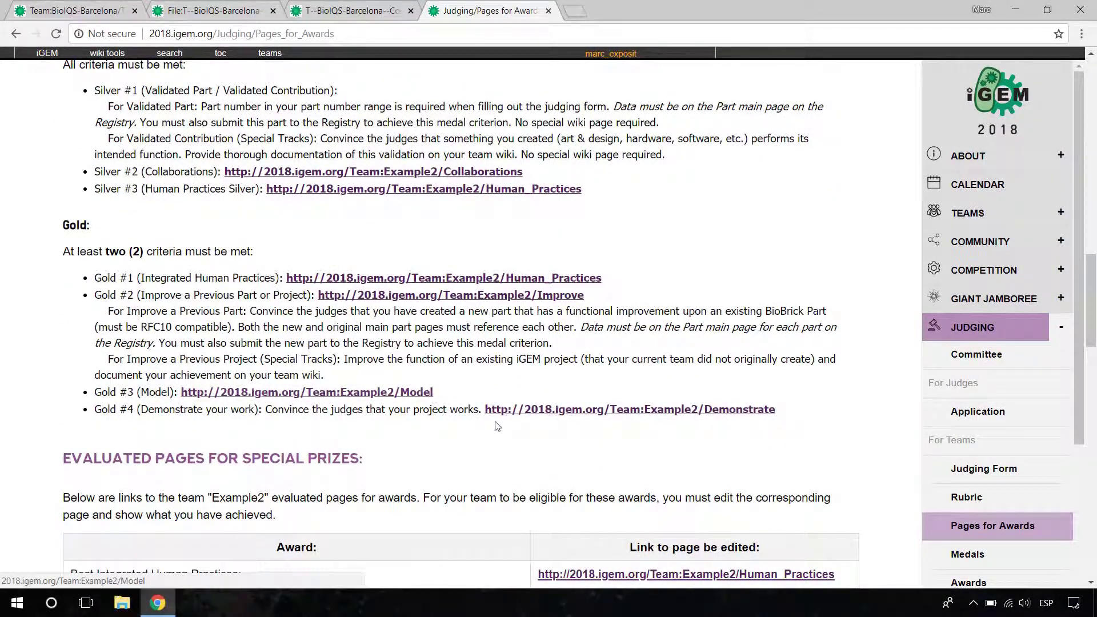
Review the evaluated pages for special prizes, the awards with no required standard page, and the team wiki pages not tied to awards
{"action": "scroll", "coordinate": [490, 423], "scroll_direction": "down", "scroll_amount": 5}
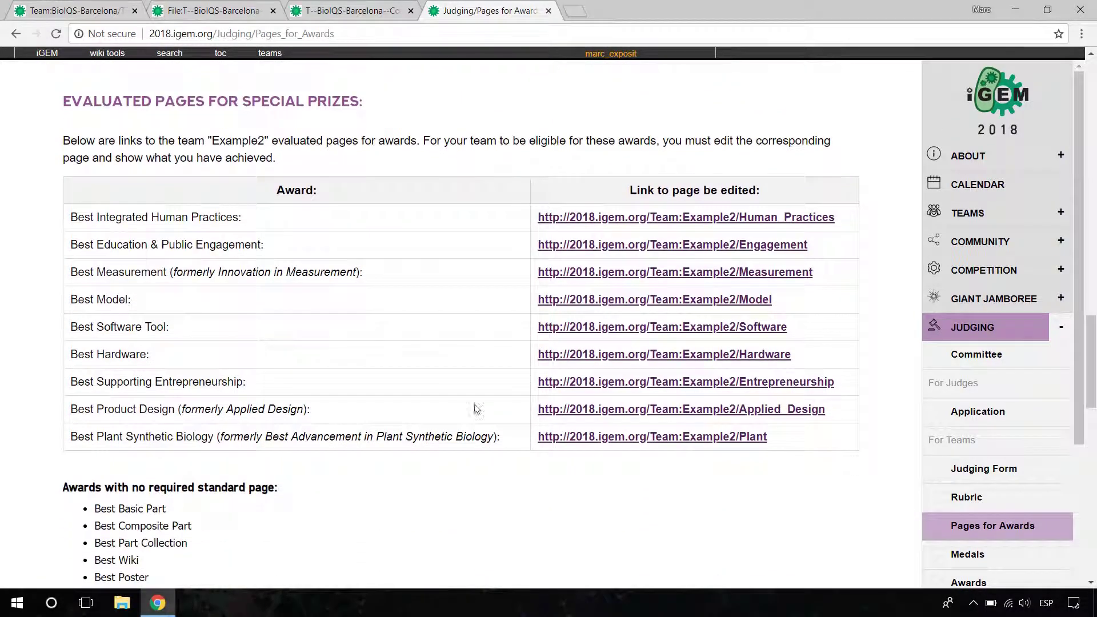
{"action": "left_click_drag", "start_coordinate": [56, 104], "coordinate": [337, 162]}
{"action": "left_click", "coordinate": [337, 161]}
{"action": "scroll", "coordinate": [336, 162], "scroll_direction": "down", "scroll_amount": 2}
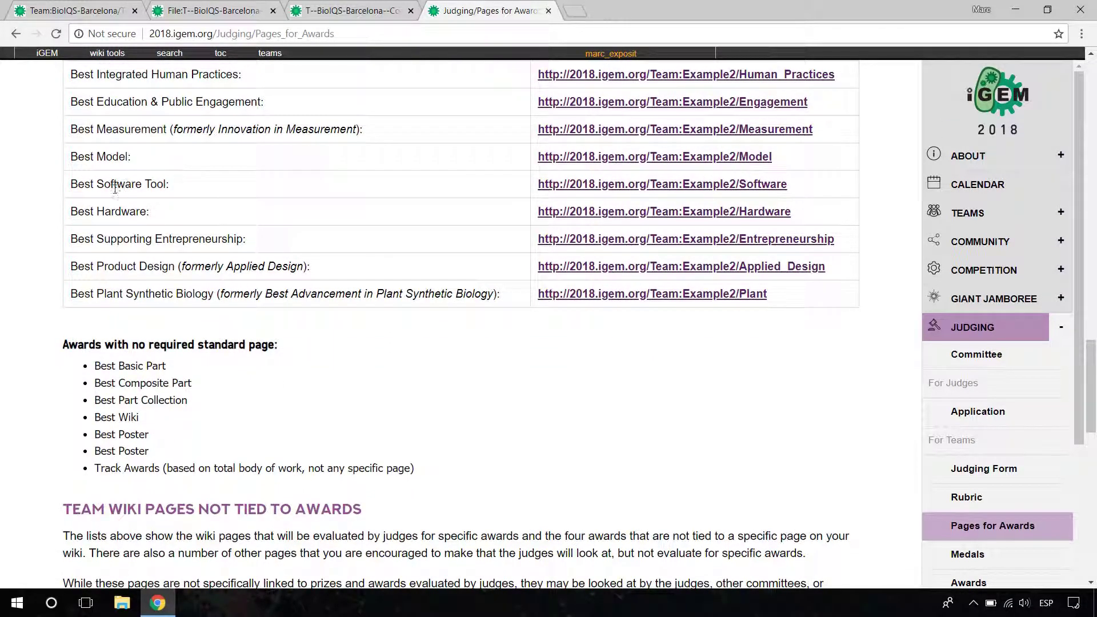
{"action": "scroll", "coordinate": [143, 227], "scroll_direction": "down", "scroll_amount": 1}
{"action": "scroll", "coordinate": [143, 227], "scroll_direction": "down", "scroll_amount": 5}
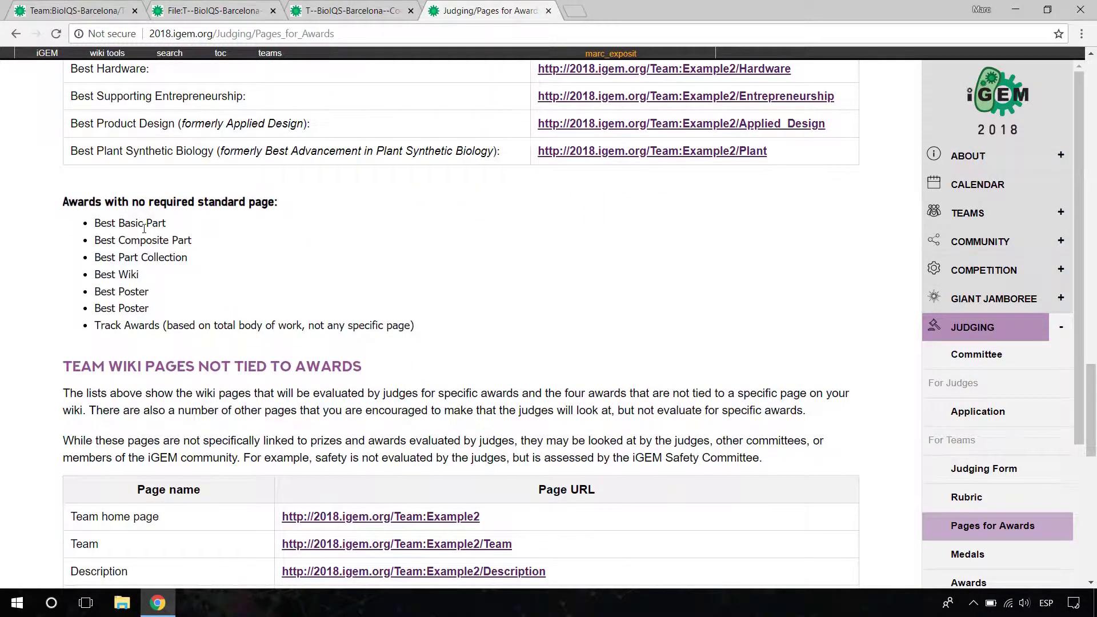
{"action": "scroll", "coordinate": [143, 228], "scroll_direction": "down", "scroll_amount": 1}
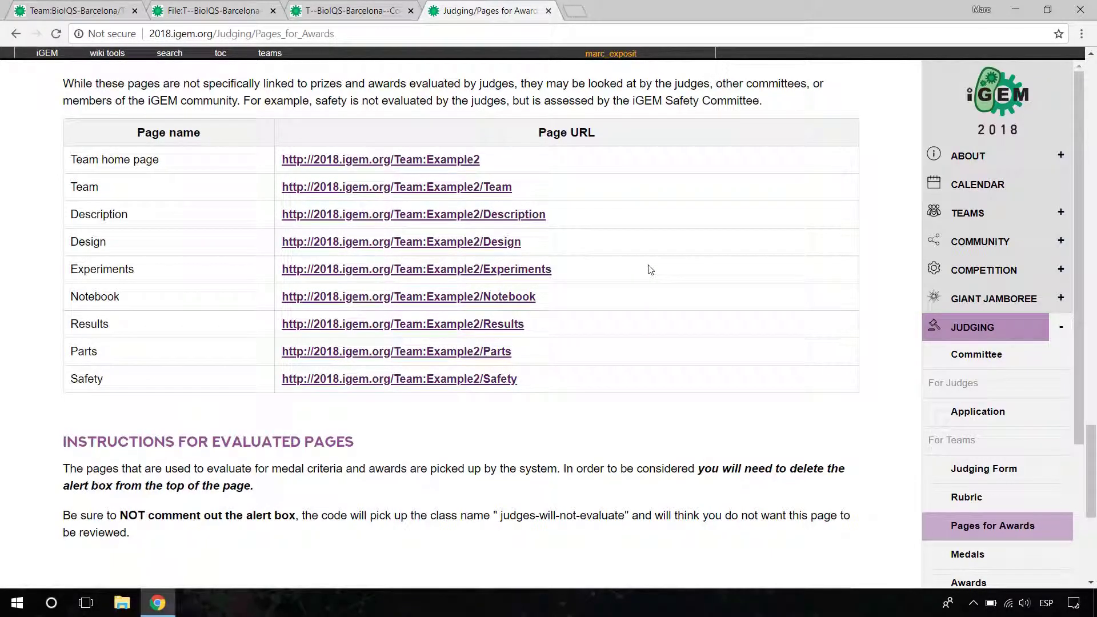
Read the instructions for evaluated pages, including the alert box code that has to be deleted
{"action": "scroll", "coordinate": [651, 273], "scroll_direction": "down", "scroll_amount": 1}
{"action": "scroll", "coordinate": [649, 277], "scroll_direction": "down", "scroll_amount": 3}
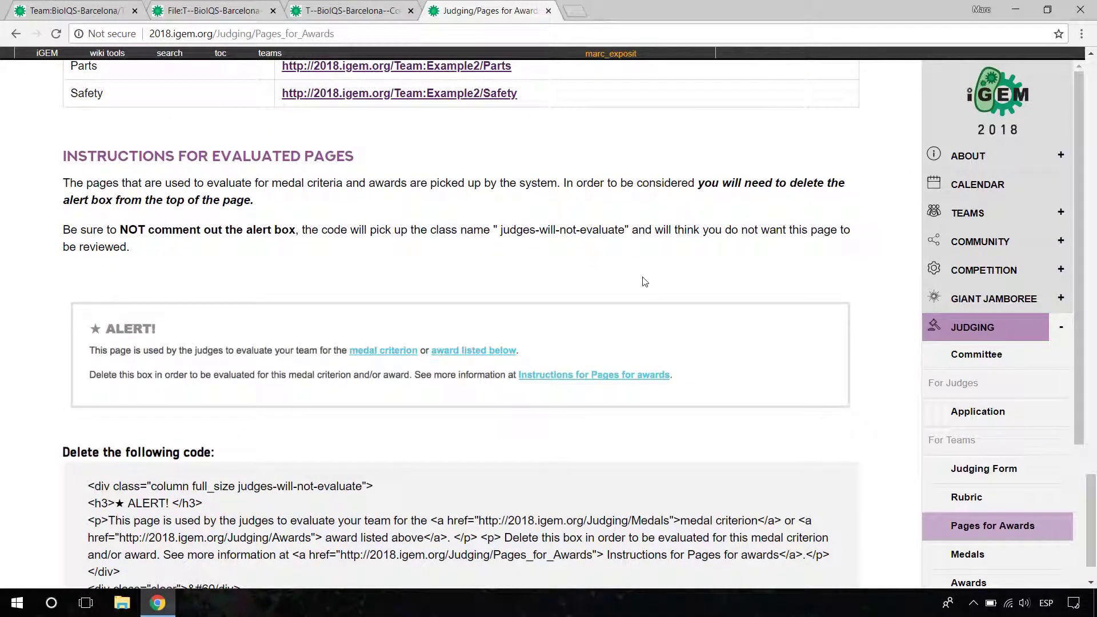
{"action": "scroll", "coordinate": [644, 280], "scroll_direction": "down", "scroll_amount": 1}
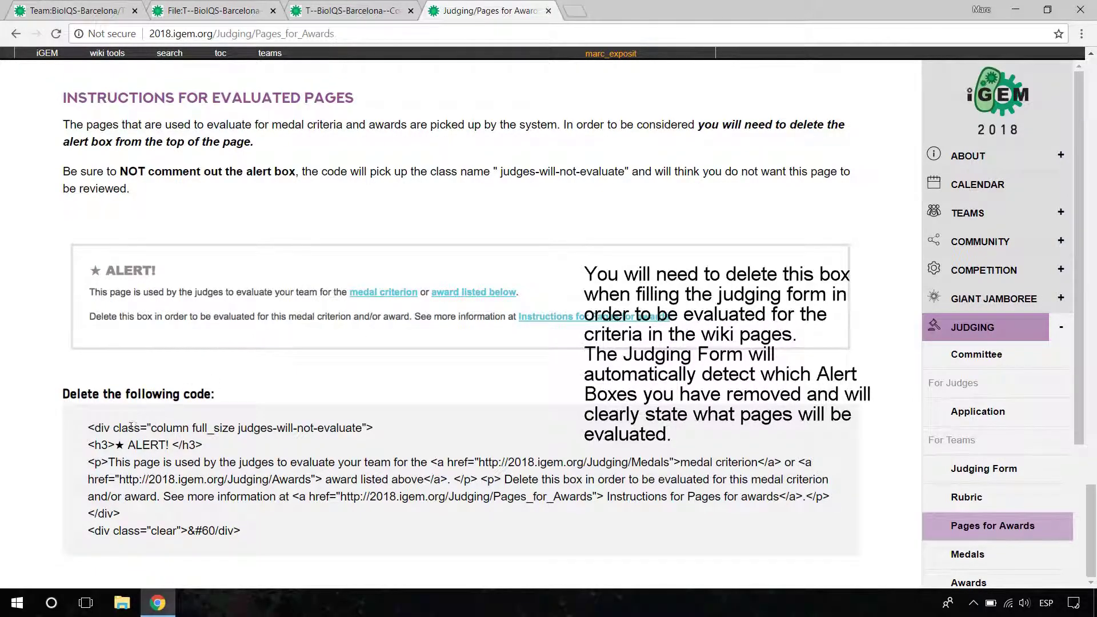
{"action": "left_click_drag", "start_coordinate": [88, 429], "coordinate": [303, 540]}
{"action": "left_click", "coordinate": [303, 540]}
Close the Pages for Awards, Coding.jpg image and file description tabs, keeping the Team page open
{"action": "left_click", "coordinate": [548, 10]}
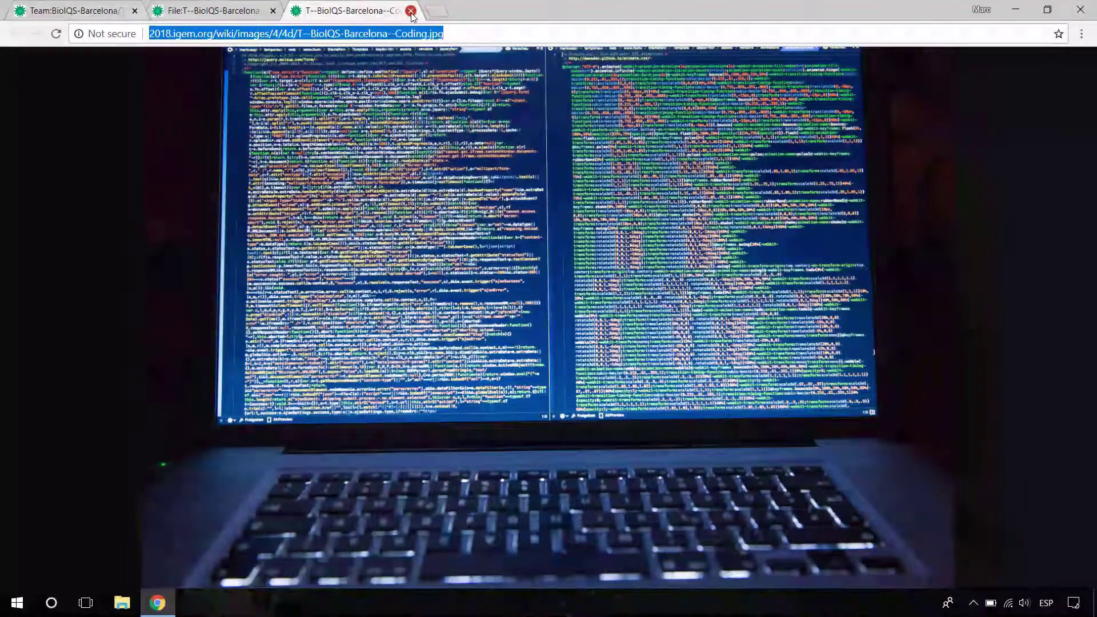
{"action": "left_click", "coordinate": [411, 11]}
{"action": "left_click", "coordinate": [273, 11]}
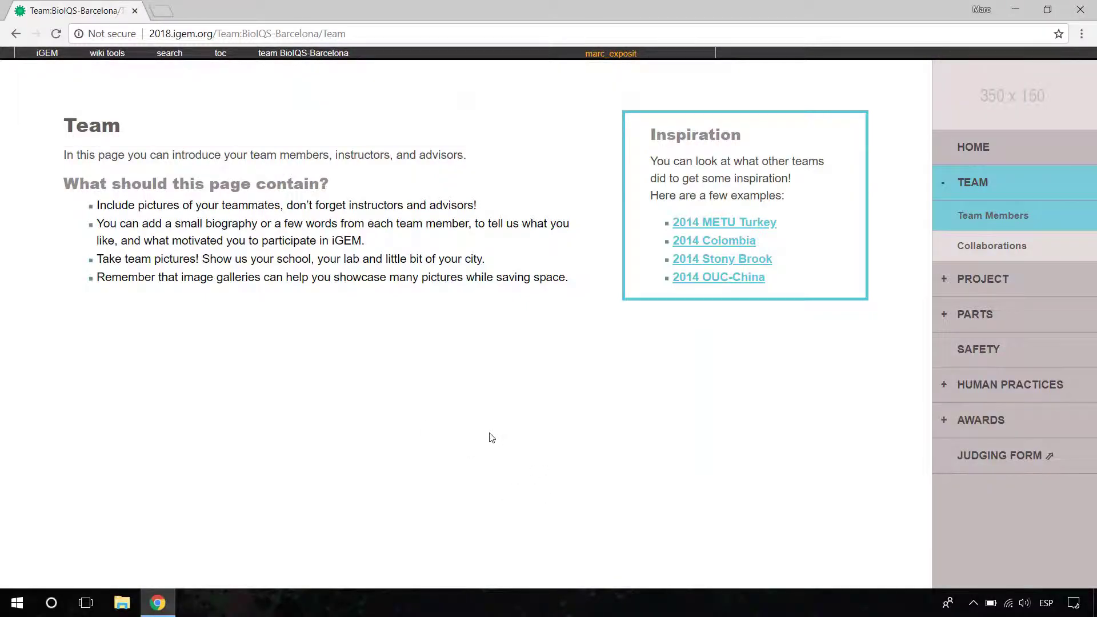
Open the team's Model page under Project and examine its alert box, gold medal criterion and Best Model prize text
{"action": "left_click", "coordinate": [941, 289]}
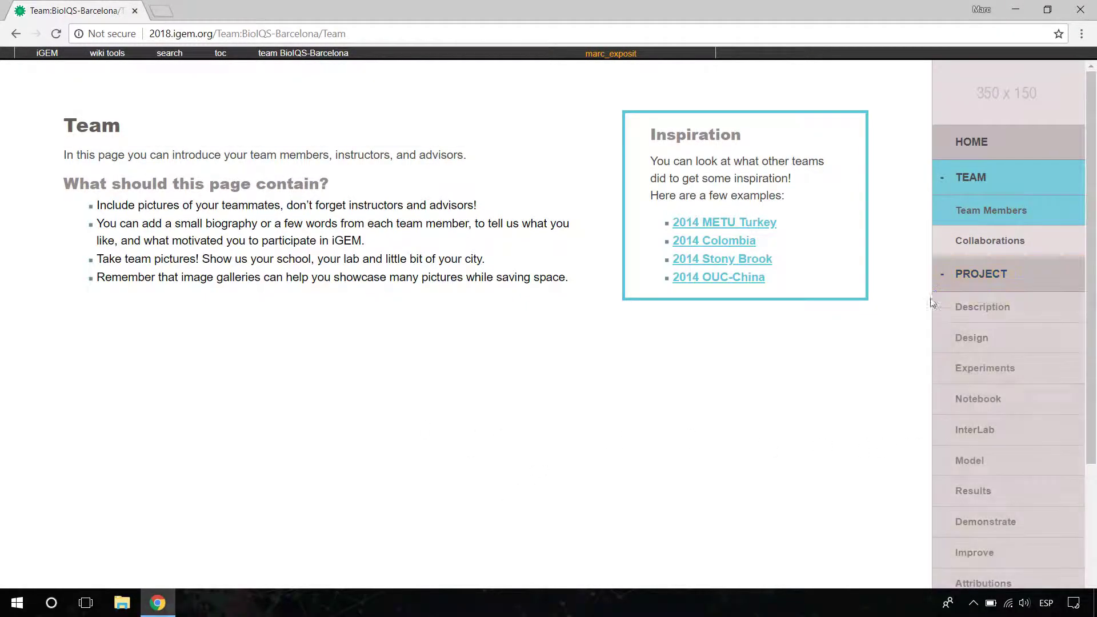
{"action": "left_click", "coordinate": [971, 460]}
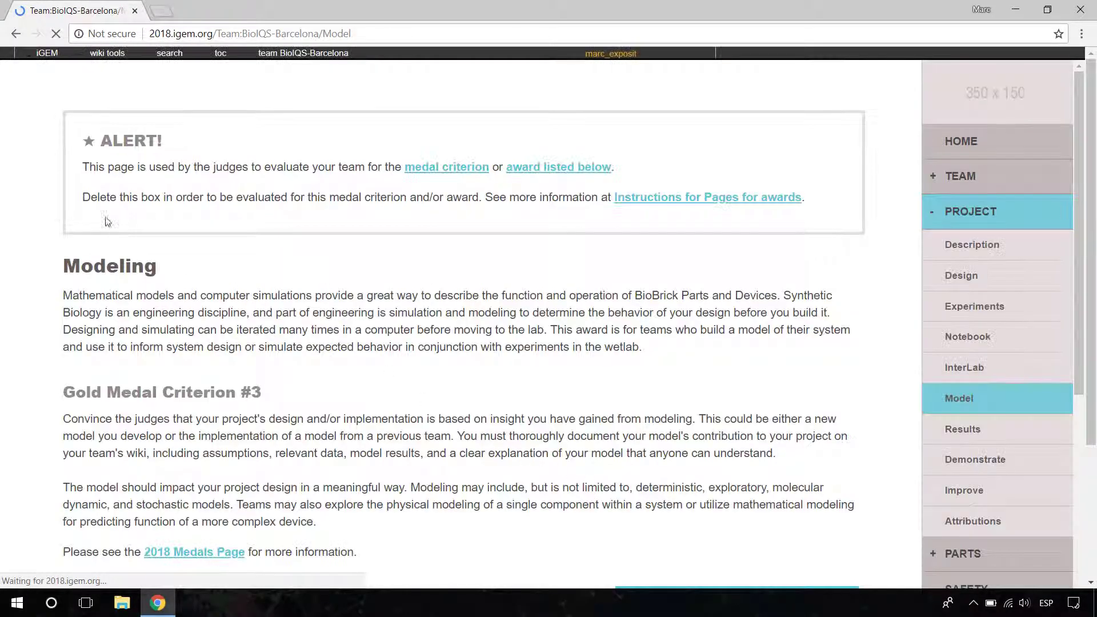
{"action": "left_click_drag", "start_coordinate": [83, 140], "coordinate": [187, 149]}
{"action": "left_click", "coordinate": [187, 149]}
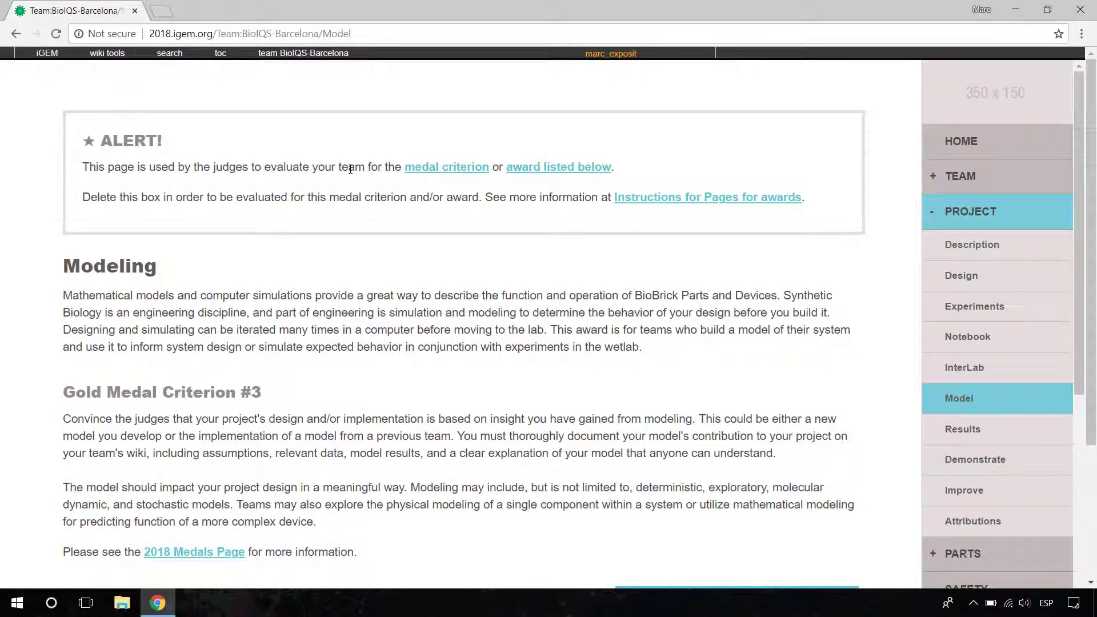
{"action": "scroll", "coordinate": [351, 169], "scroll_direction": "down", "scroll_amount": 3}
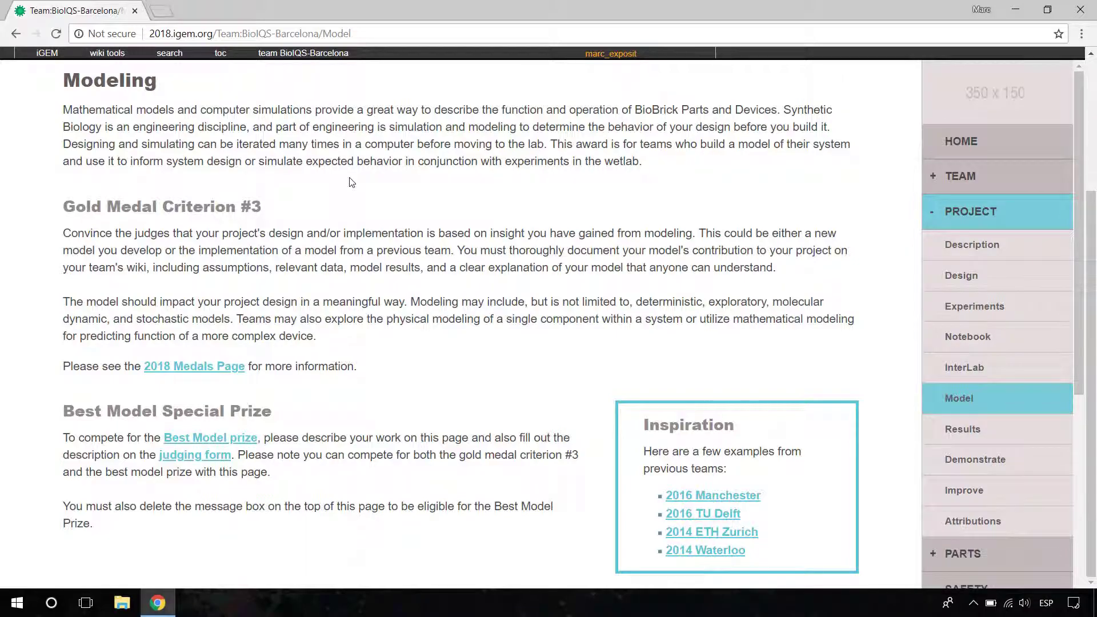
{"action": "scroll", "coordinate": [353, 182], "scroll_direction": "up", "scroll_amount": 3}
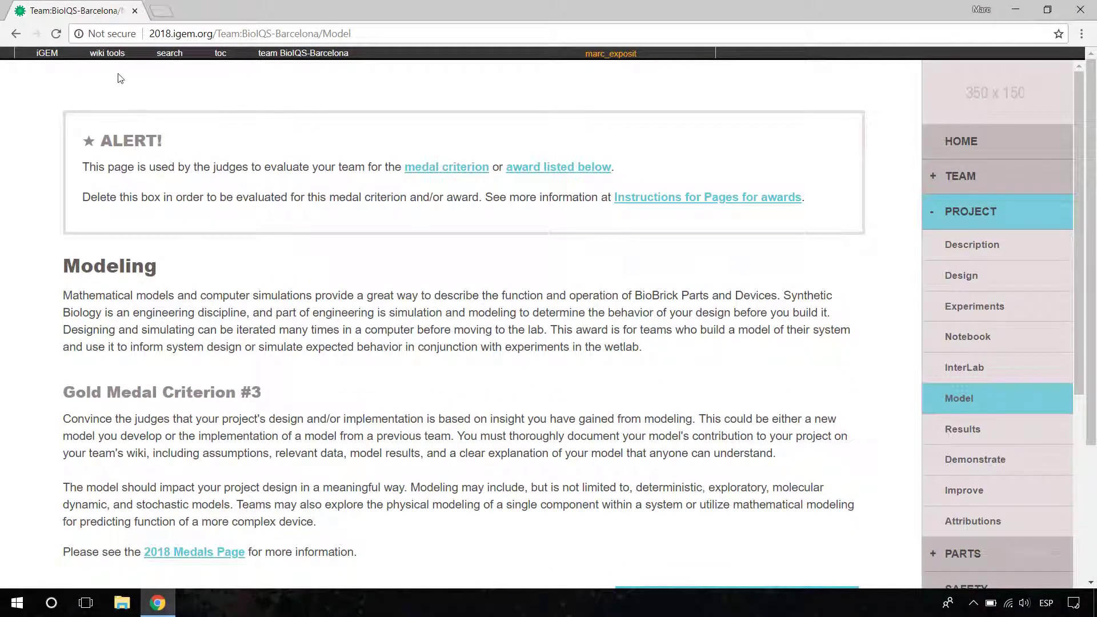
Try deleting the judges-will-not-evaluate alert block from the Model page source, preview the page, and cancel the edit
{"action": "mouse_move", "coordinate": [111, 59]}
{"action": "left_click", "coordinate": [56, 108]}
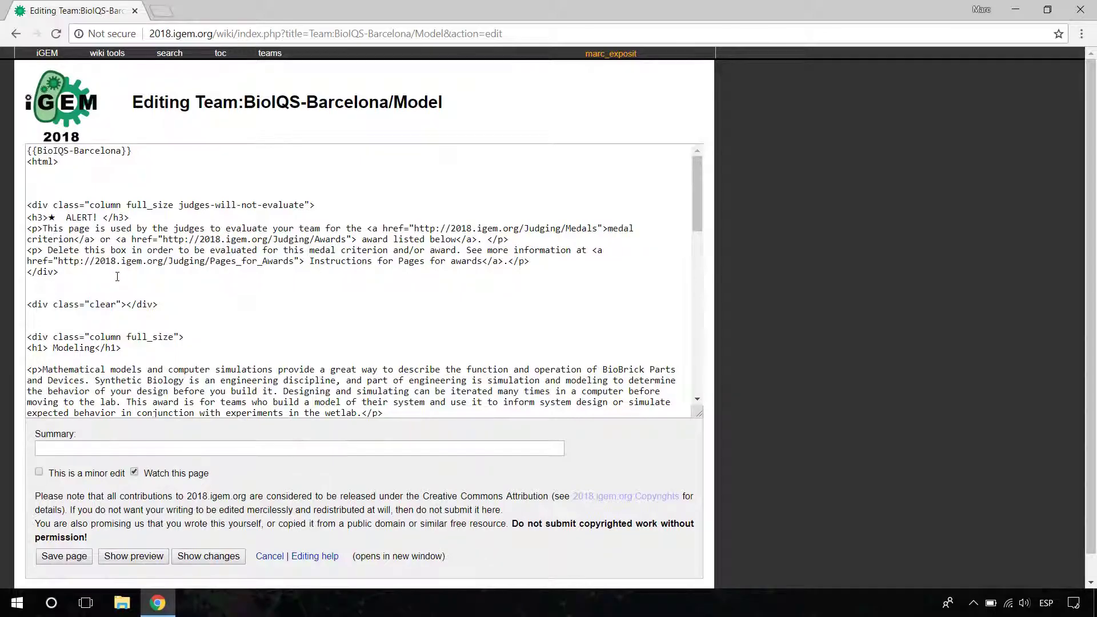
{"action": "left_click_drag", "start_coordinate": [86, 272], "coordinate": [16, 209]}
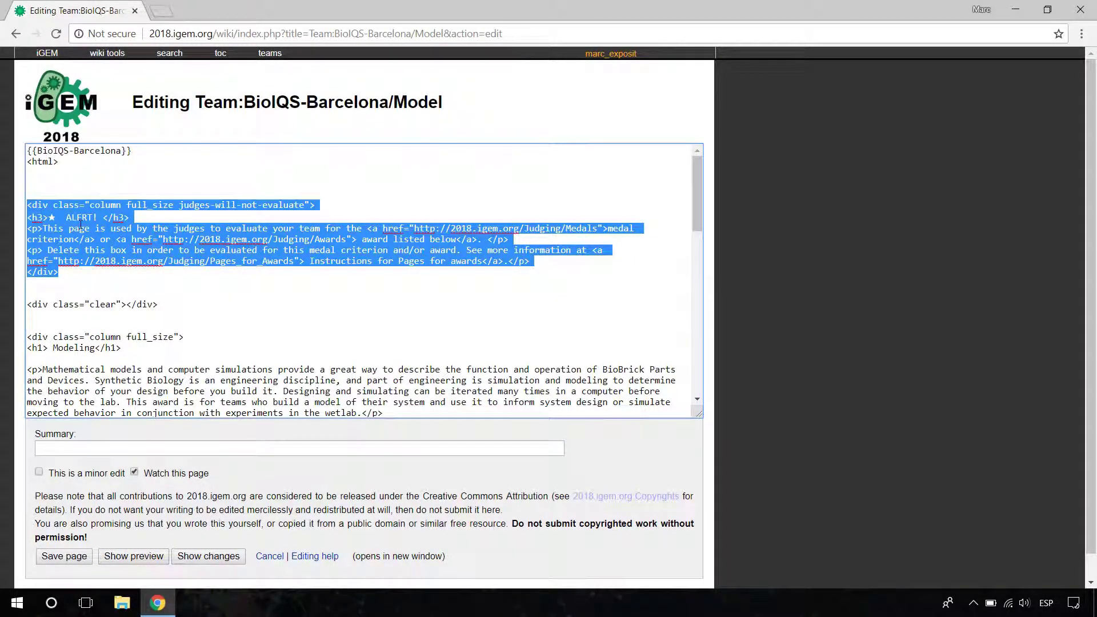
{"action": "key", "text": "Delete"}
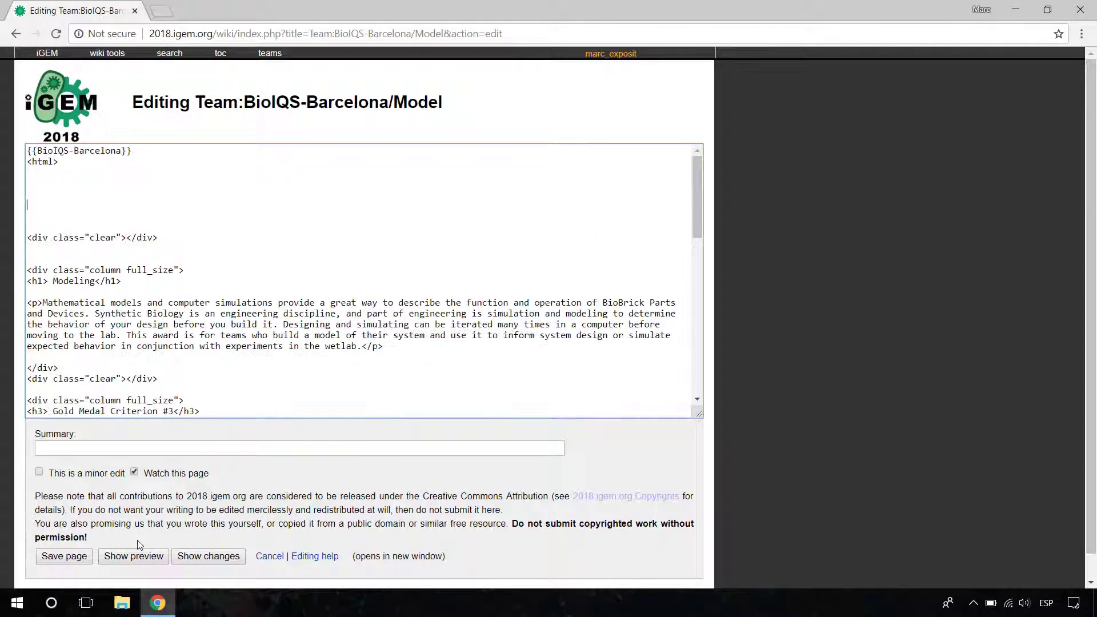
{"action": "left_click", "coordinate": [137, 557]}
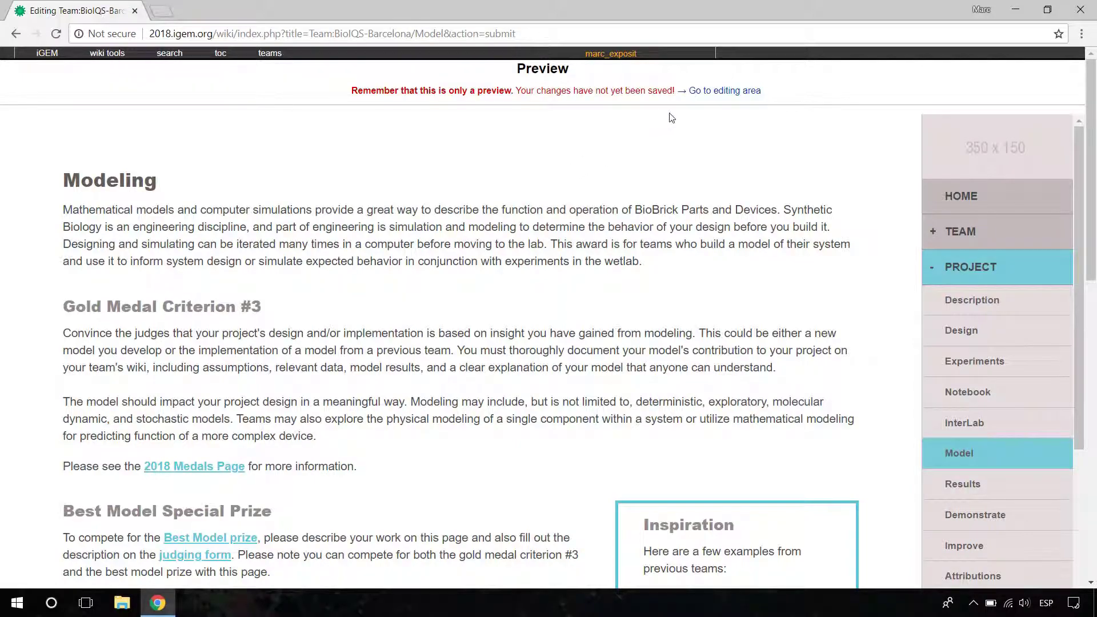
{"action": "left_click", "coordinate": [712, 91]}
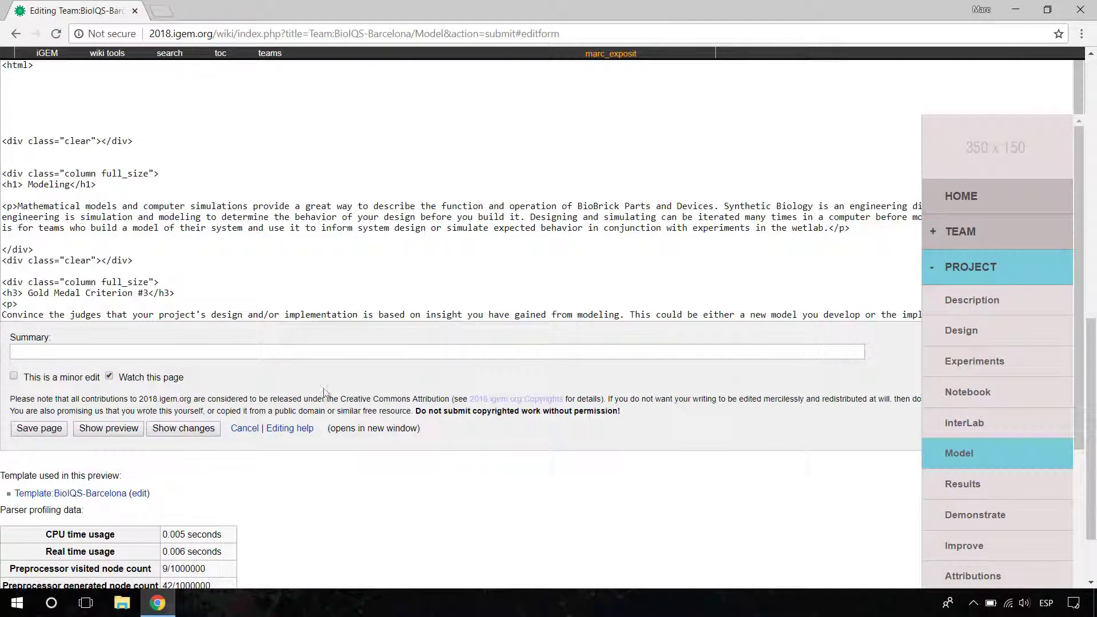
{"action": "left_click", "coordinate": [245, 434]}
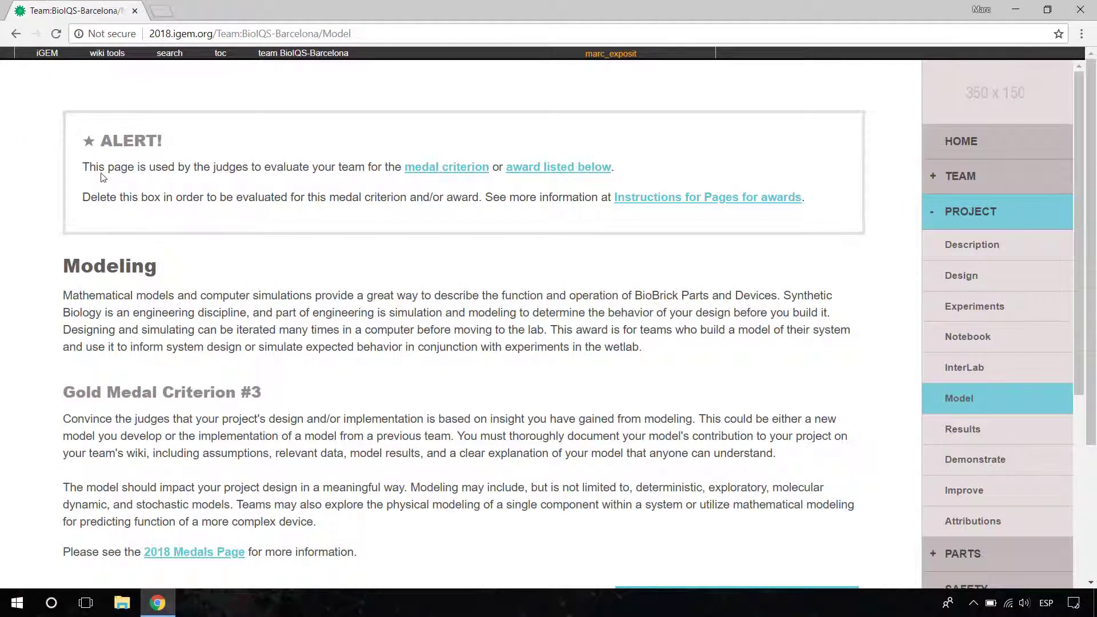
Examine the Model page's alert box text and its web address
{"action": "left_click_drag", "start_coordinate": [84, 142], "coordinate": [187, 137]}
{"action": "left_click", "coordinate": [214, 141]}
{"action": "left_click", "coordinate": [363, 34]}
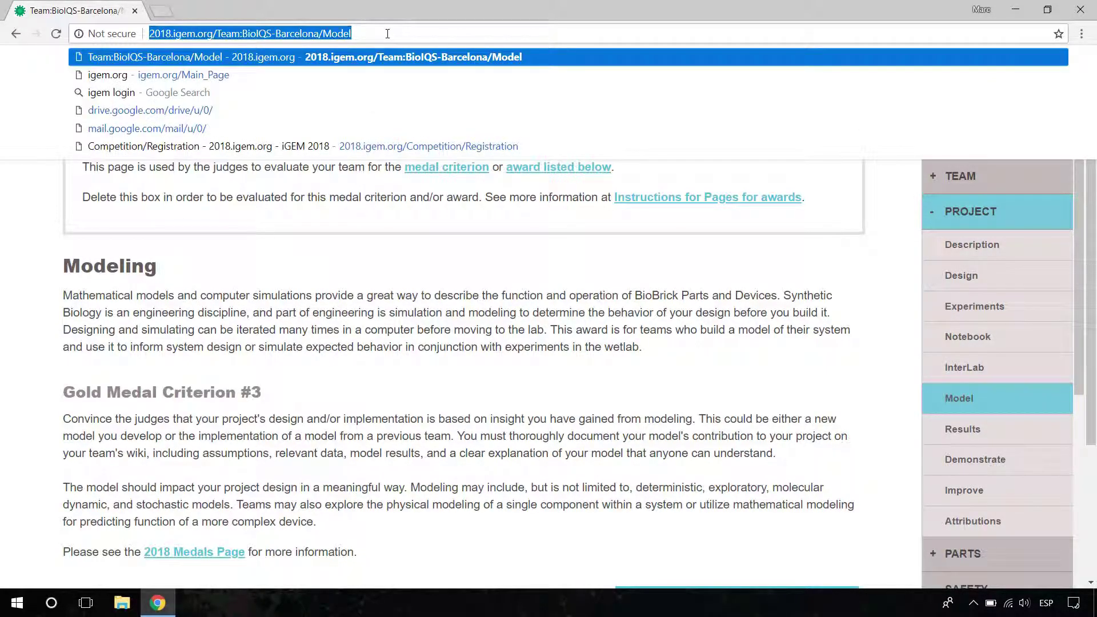
{"action": "left_click", "coordinate": [250, 220]}
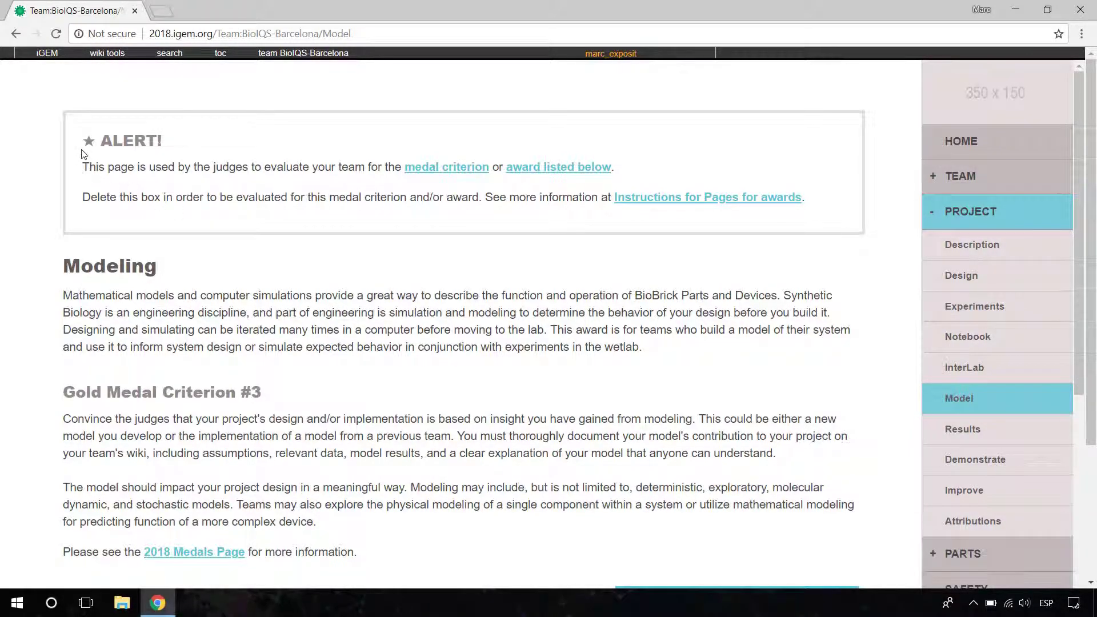
{"action": "left_click_drag", "start_coordinate": [83, 141], "coordinate": [833, 216]}
{"action": "left_click", "coordinate": [832, 218]}
Return to the BioIQS-Barcelona home page and open its source for editing
{"action": "key", "text": "alt+Left"}
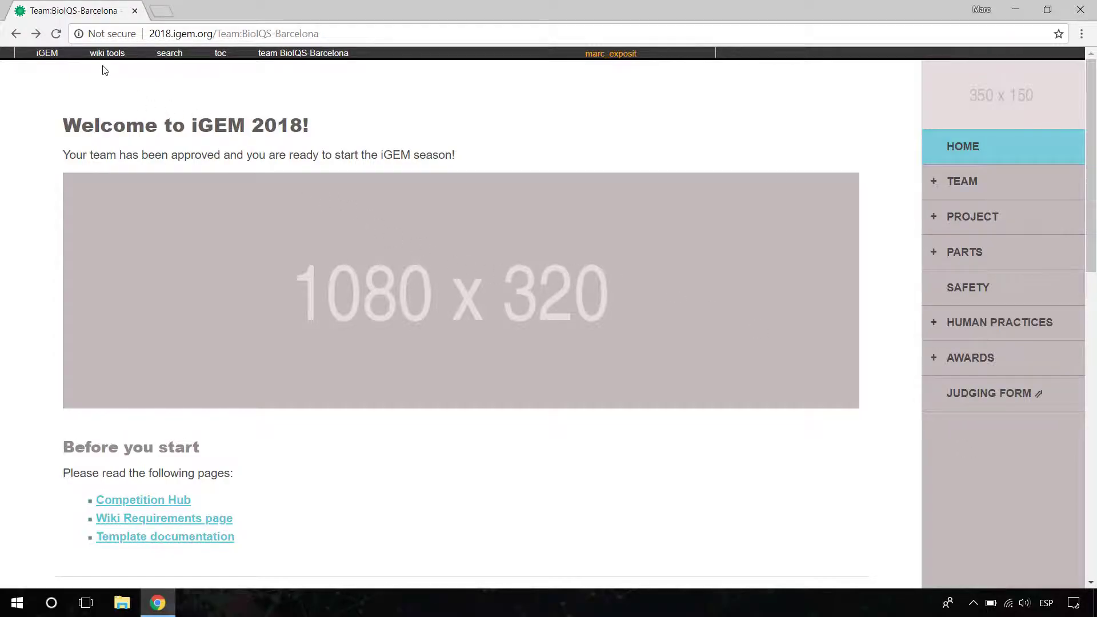
{"action": "mouse_move", "coordinate": [97, 61]}
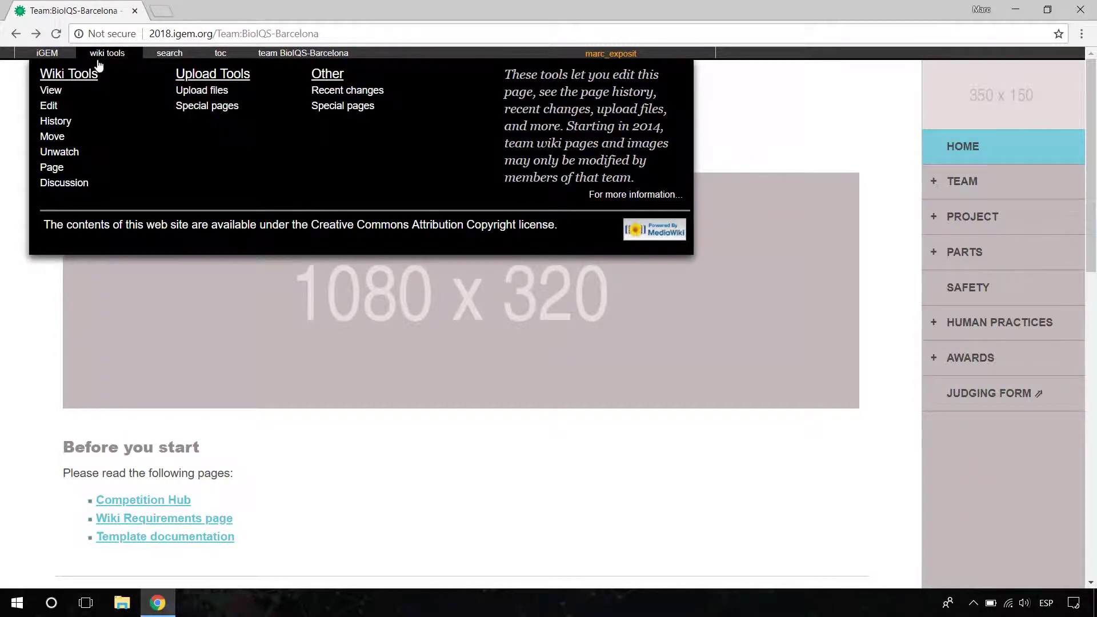
{"action": "left_click", "coordinate": [48, 108]}
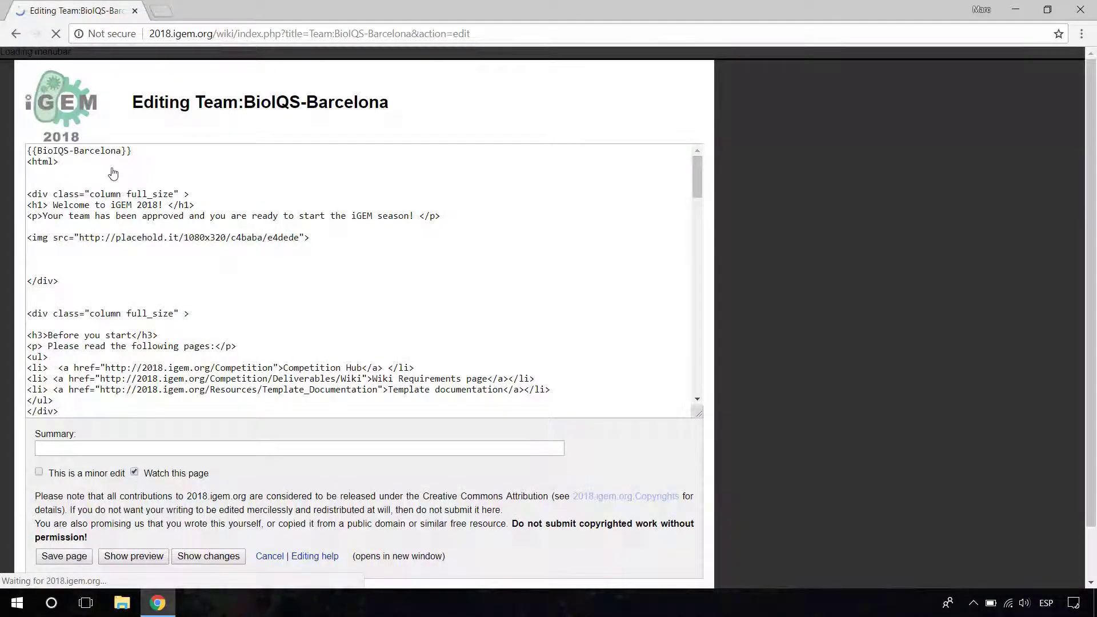
{"action": "left_click", "coordinate": [109, 182]}
{"action": "key", "text": "Return"}
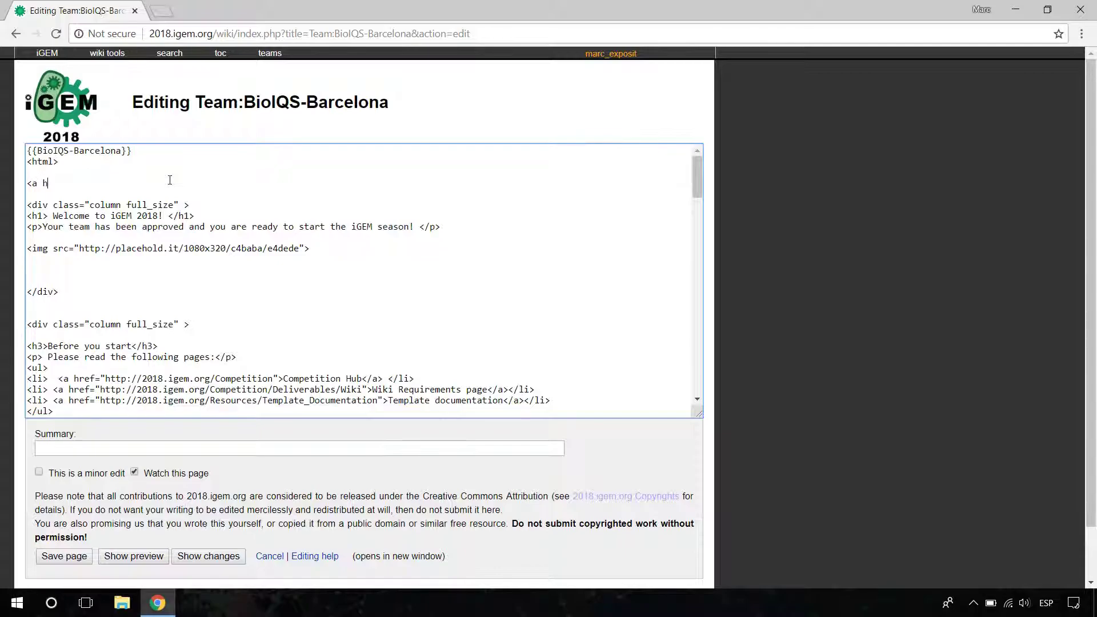
{"action": "type", "text": "<a href=\"http://2018.igem.org/Team:BioI"}
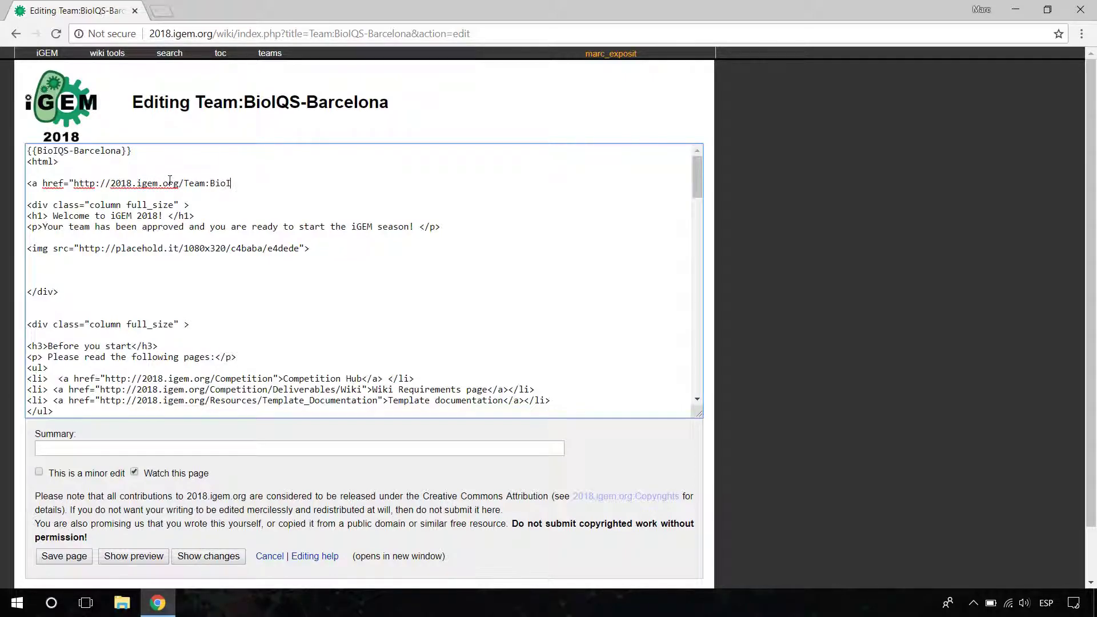
{"action": "type", "text": "QS-Barcelona/Example\">"}
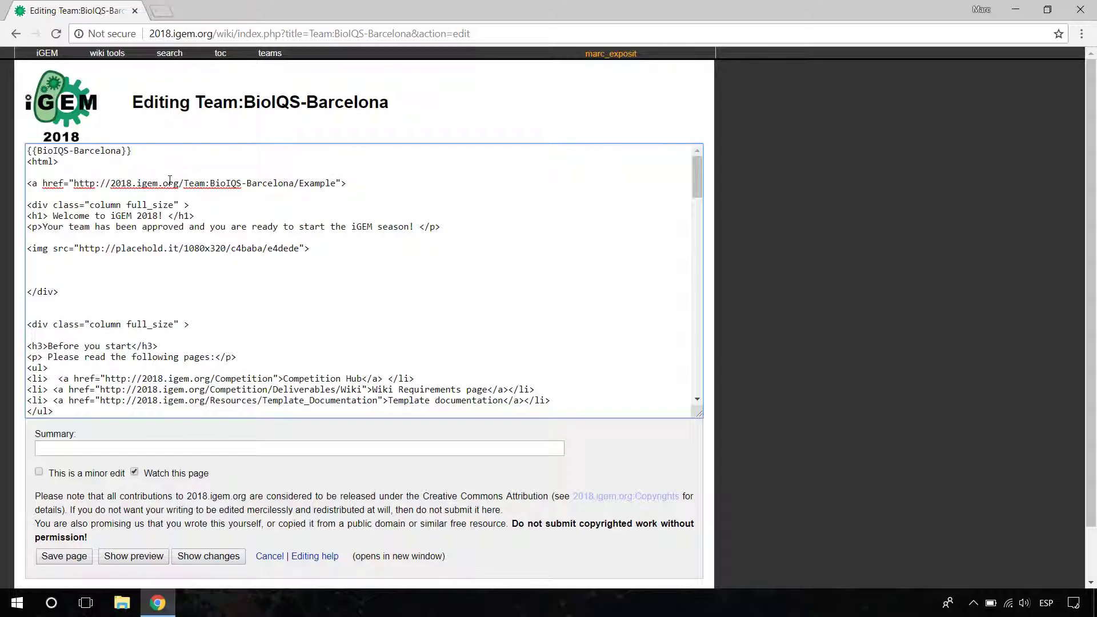
{"action": "type", "text": "Example page"}
{"action": "left_click", "coordinate": [75, 558]}
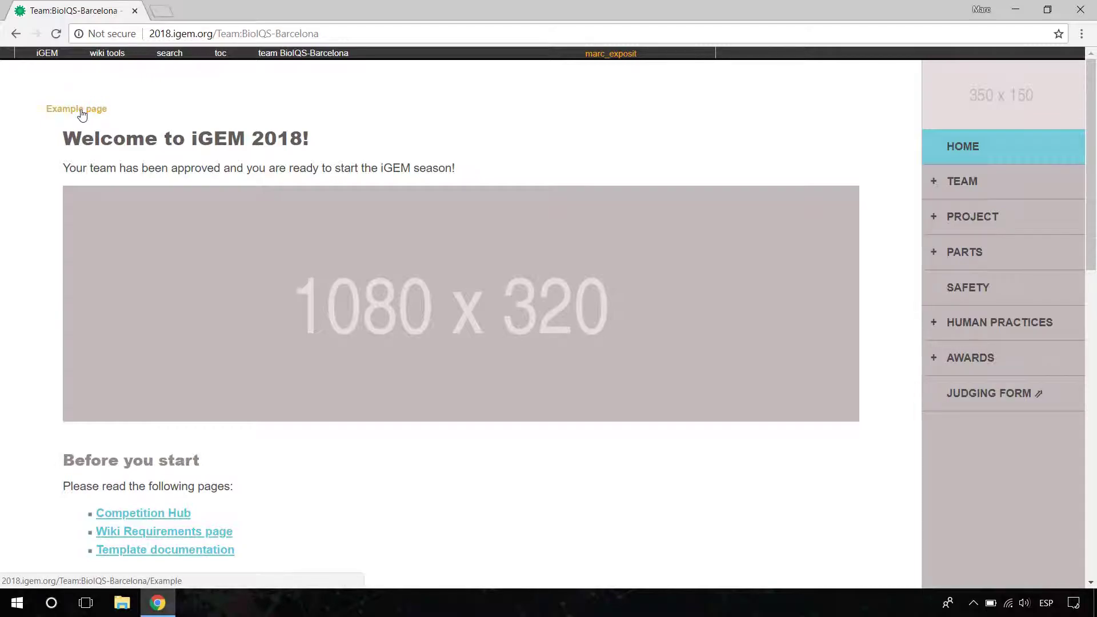
Open the Example page link in a new tab, switch to it and load its address again
{"action": "right_click", "coordinate": [80, 110]}
{"action": "left_click", "coordinate": [100, 121]}
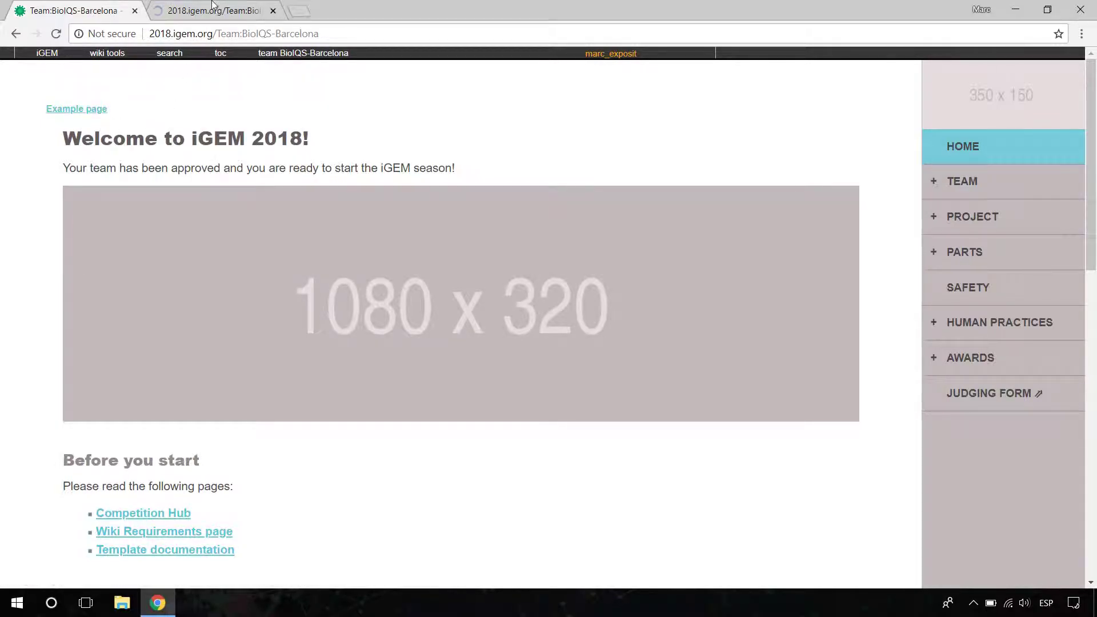
{"action": "left_click", "coordinate": [214, 10]}
{"action": "mouse_move", "coordinate": [350, 61]}
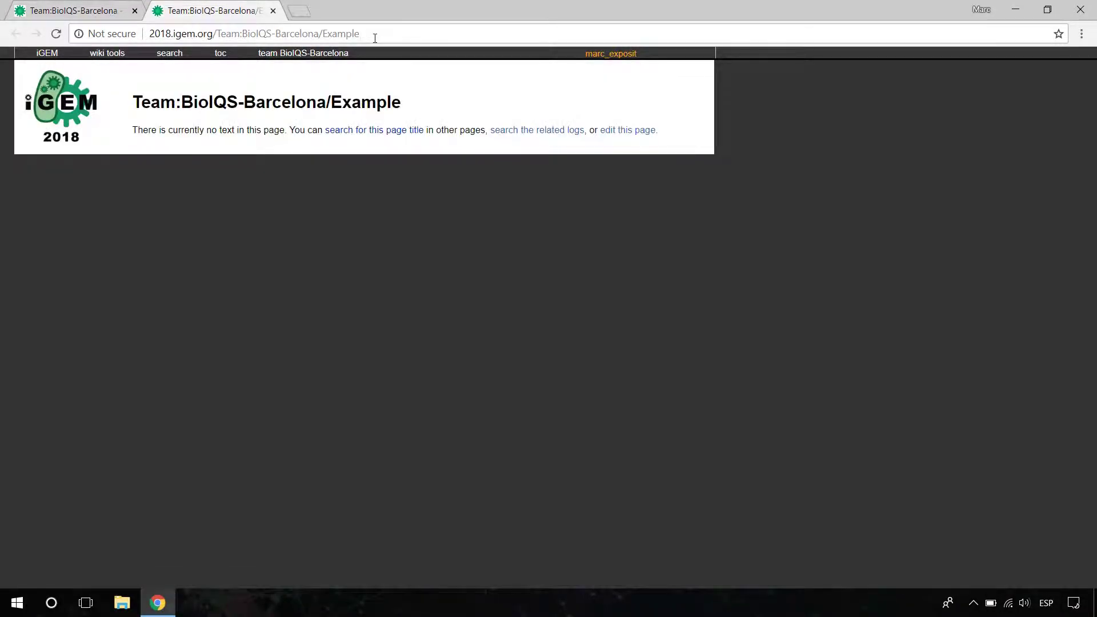
{"action": "left_click", "coordinate": [402, 34]}
{"action": "left_click", "coordinate": [401, 34]}
{"action": "key", "text": "Return"}
Check the notice on the empty Team:BioIQS-Barcelona/Example page and open the editor for creating the page
{"action": "left_click_drag", "start_coordinate": [132, 129], "coordinate": [291, 132]}
{"action": "left_click", "coordinate": [303, 148]}
{"action": "mouse_move", "coordinate": [106, 54]}
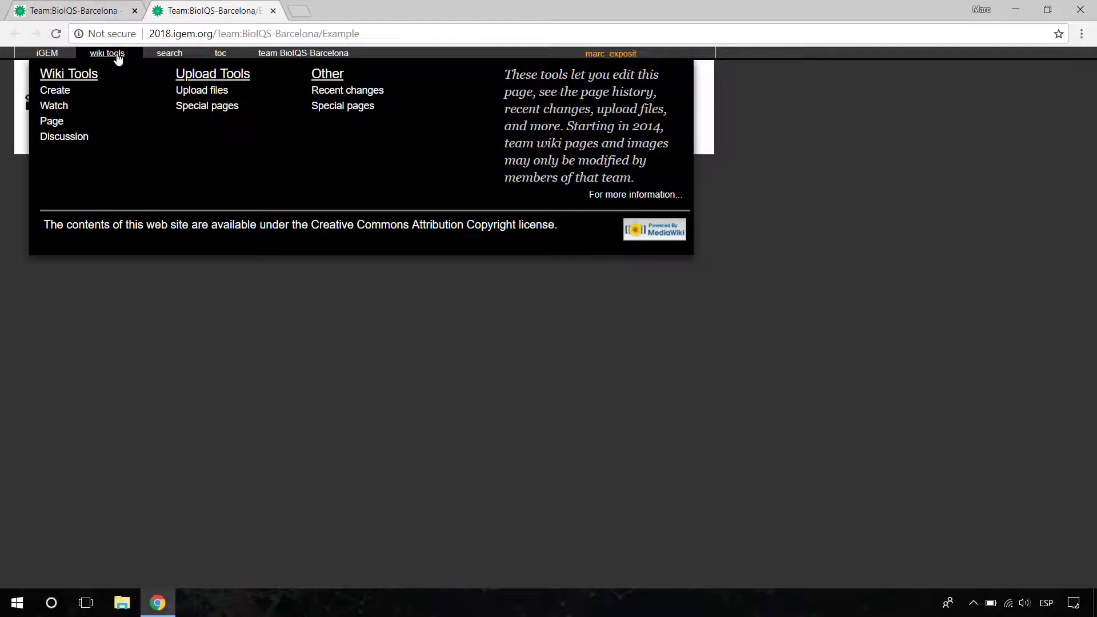
{"action": "left_click", "coordinate": [55, 91]}
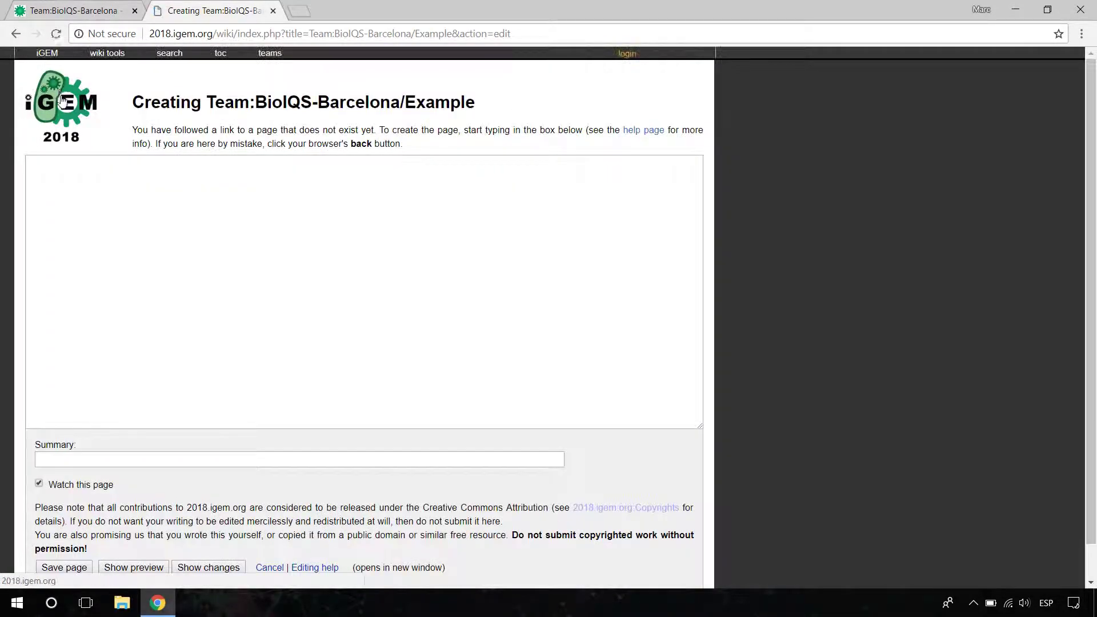
Write the Example page source with the level-1 heading "Hello, this is my example page" between opening and closing html tags
{"action": "left_click", "coordinate": [211, 179]}
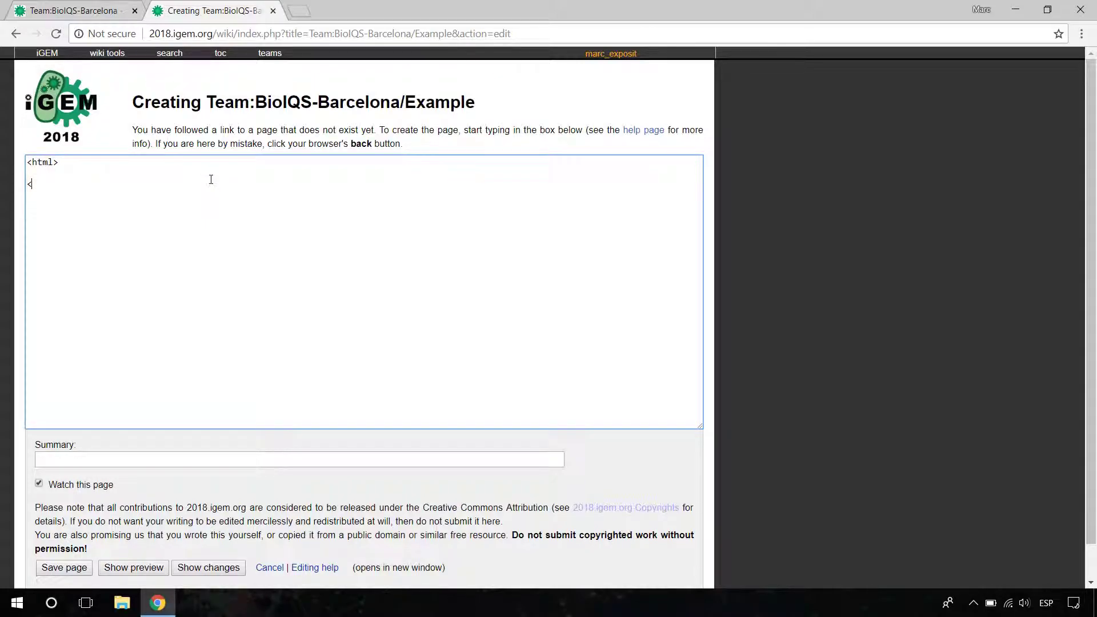
{"action": "type", "text": ">Hello, this is my example page "}
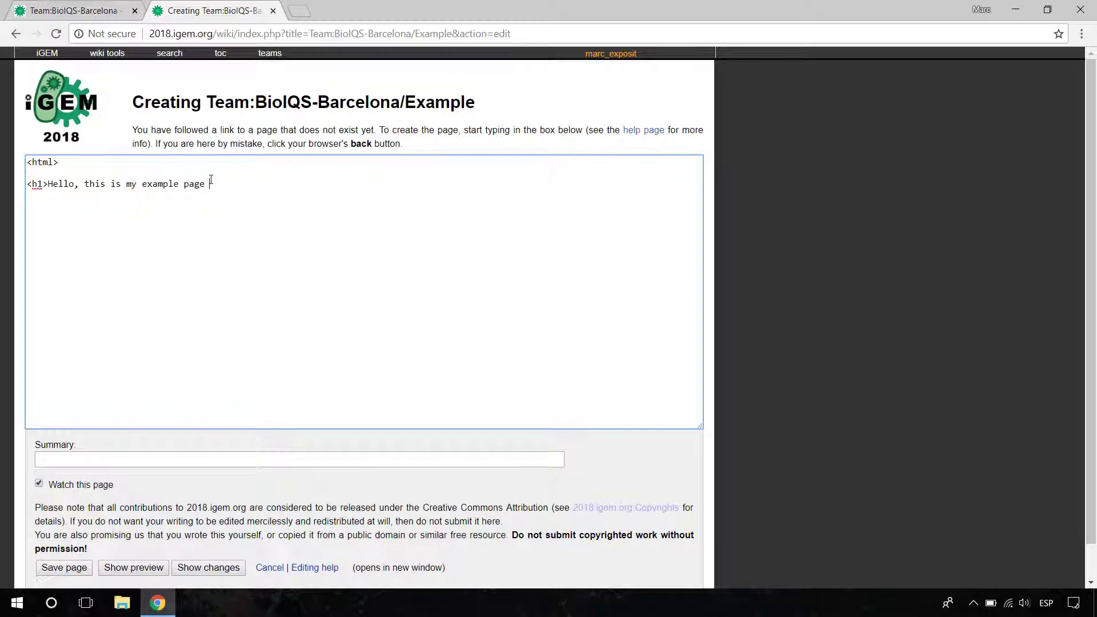
{"action": "type", "text": "</h1>  "}
{"action": "type", "text": "</html"}
Discard the drafted Example page source without saving and close that page's browser tab
{"action": "left_click_drag", "start_coordinate": [191, 201], "coordinate": [29, 146]}
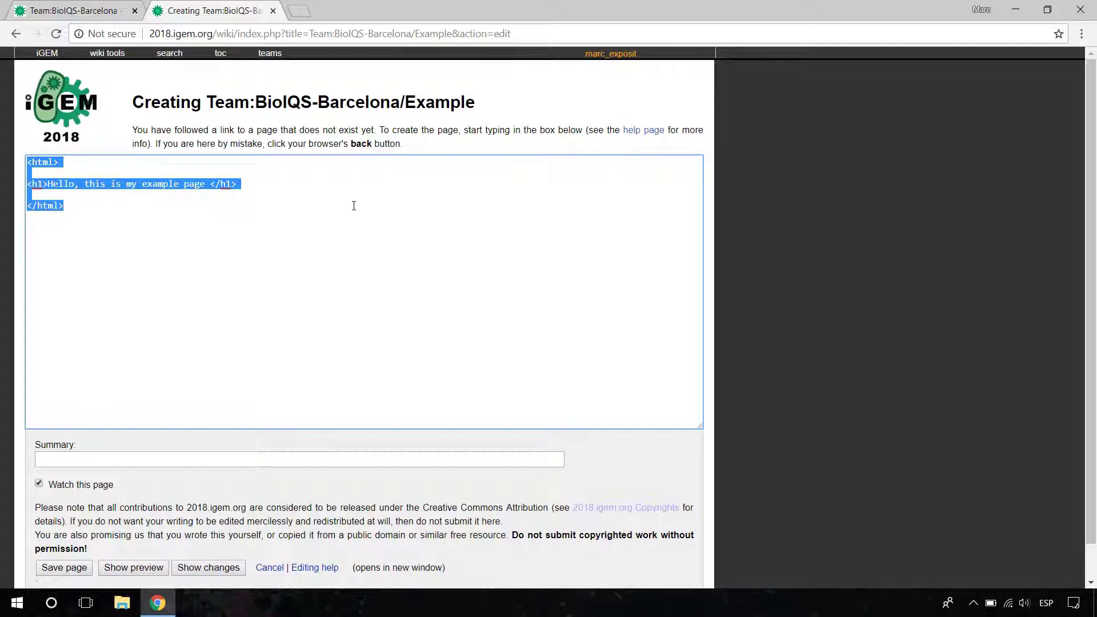
{"action": "key", "text": "BackSpace"}
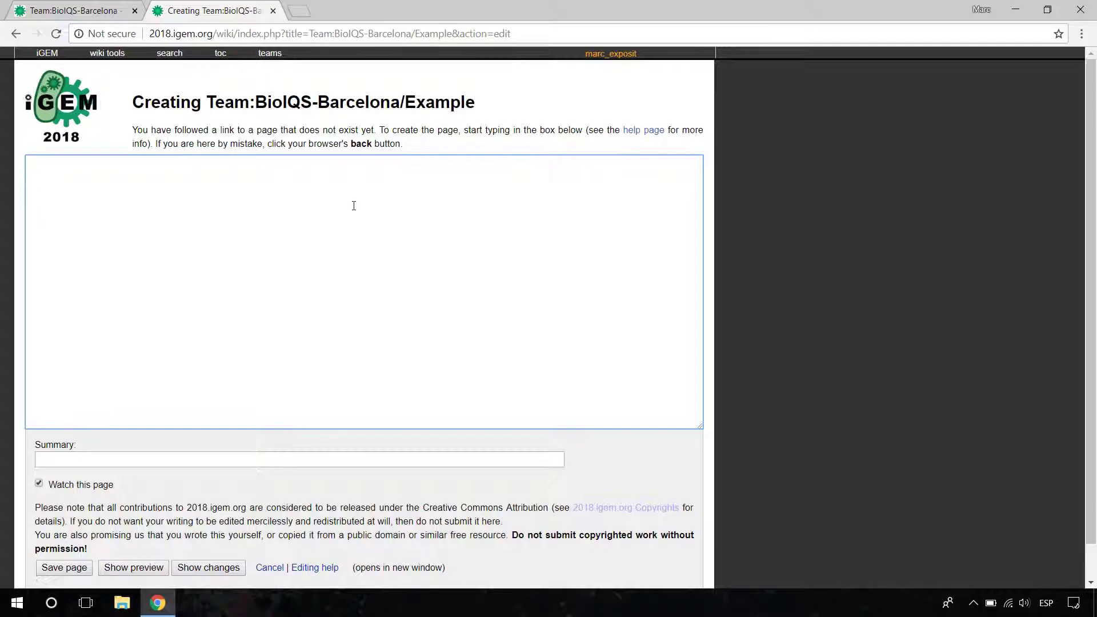
{"action": "left_click", "coordinate": [270, 567]}
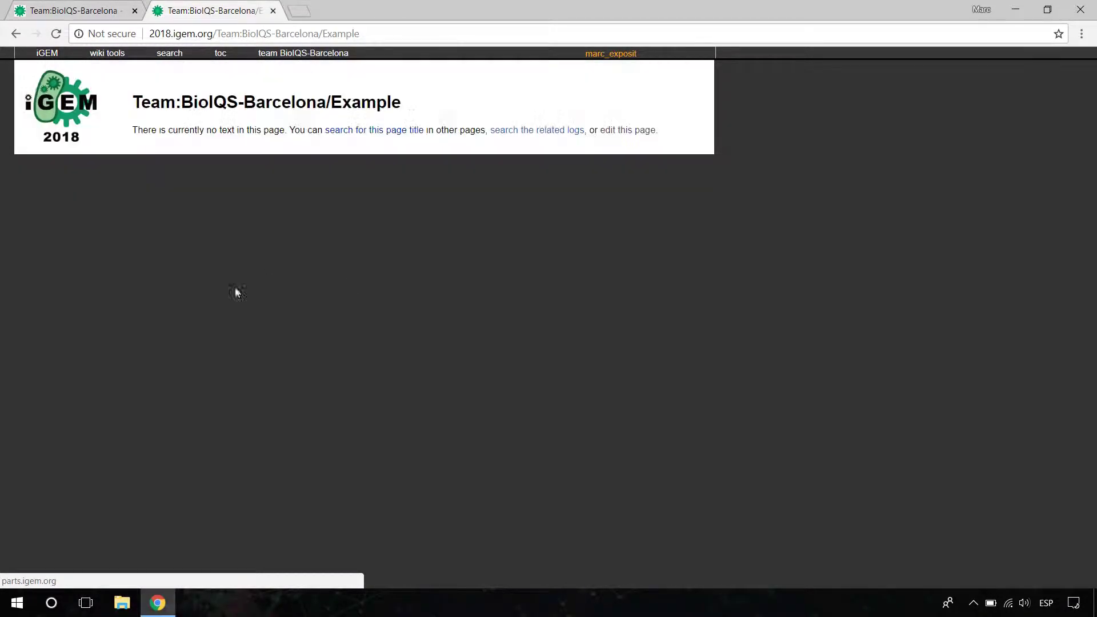
{"action": "left_click_drag", "start_coordinate": [180, 130], "coordinate": [271, 130]}
{"action": "left_click", "coordinate": [271, 130]}
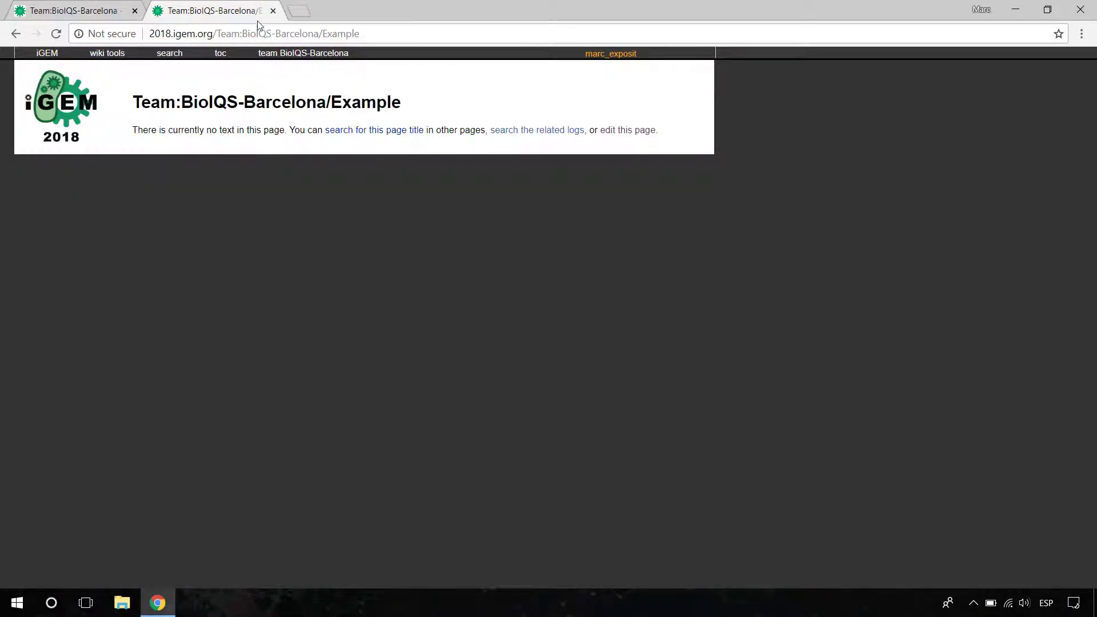
{"action": "left_click", "coordinate": [272, 12]}
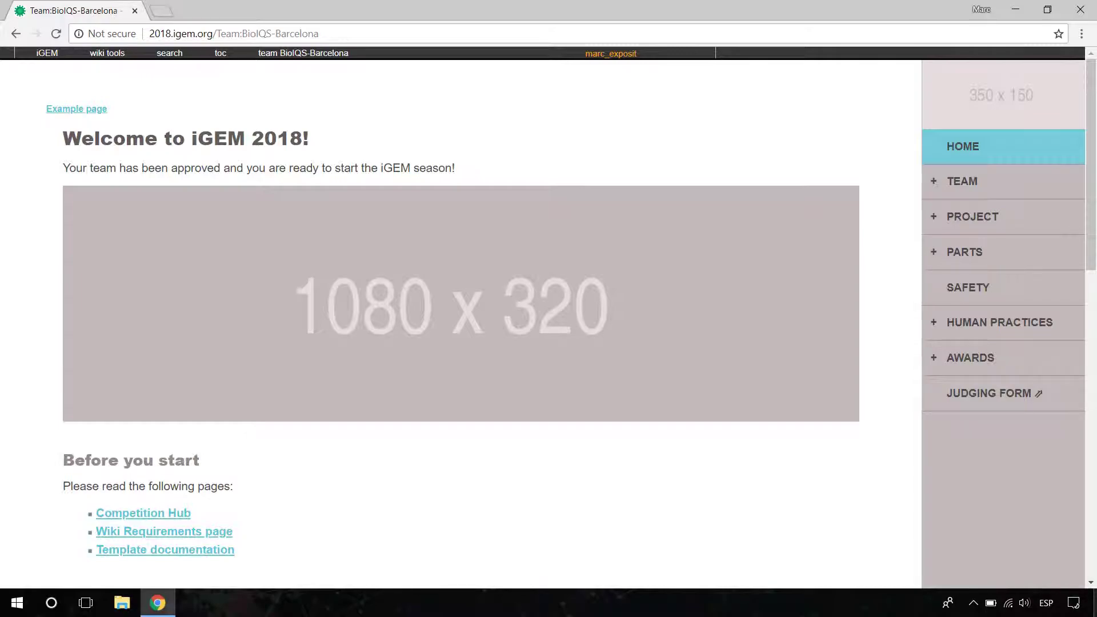
Go to 2017.igem.org and open the 2017 competition results page
{"action": "left_click", "coordinate": [447, 30]}
{"action": "type", "text": "2017.igem."}
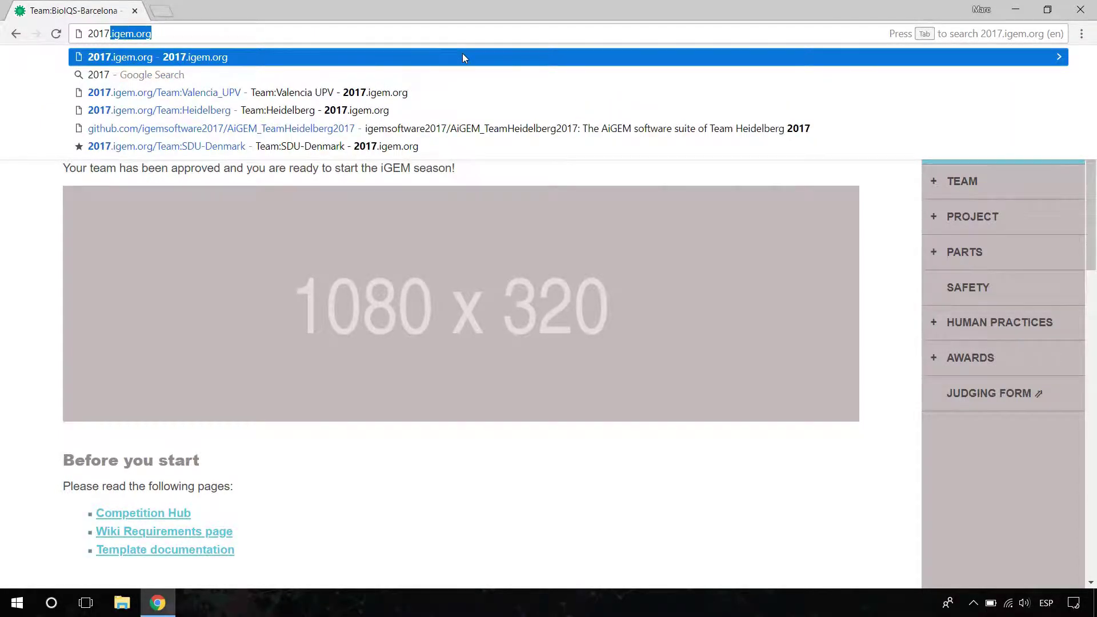
{"action": "type", "text": "org/"}
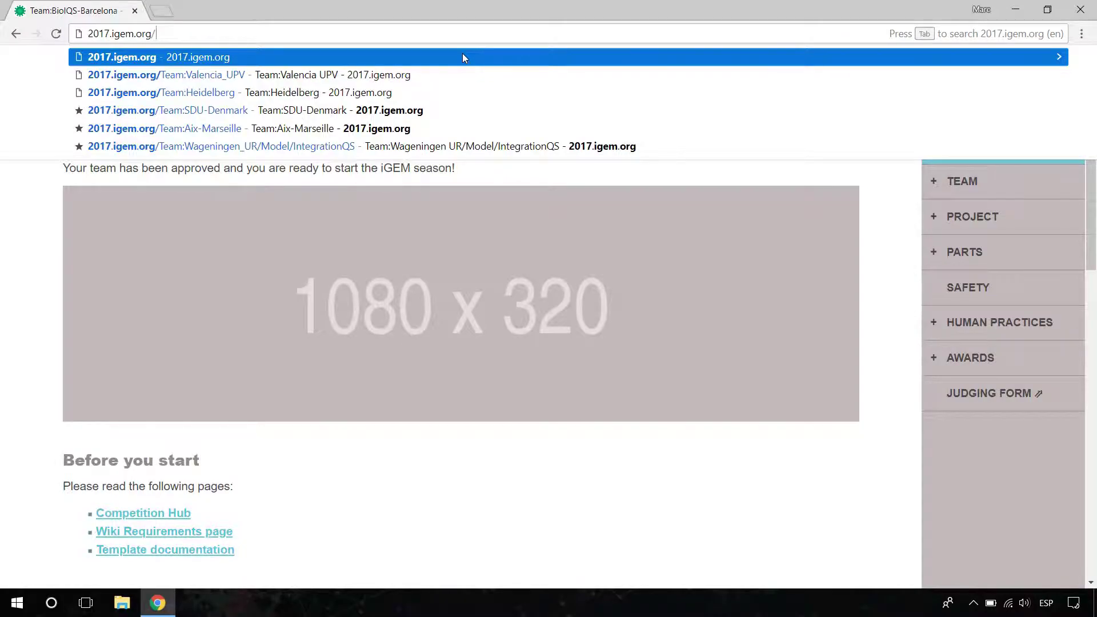
{"action": "key", "text": "Return"}
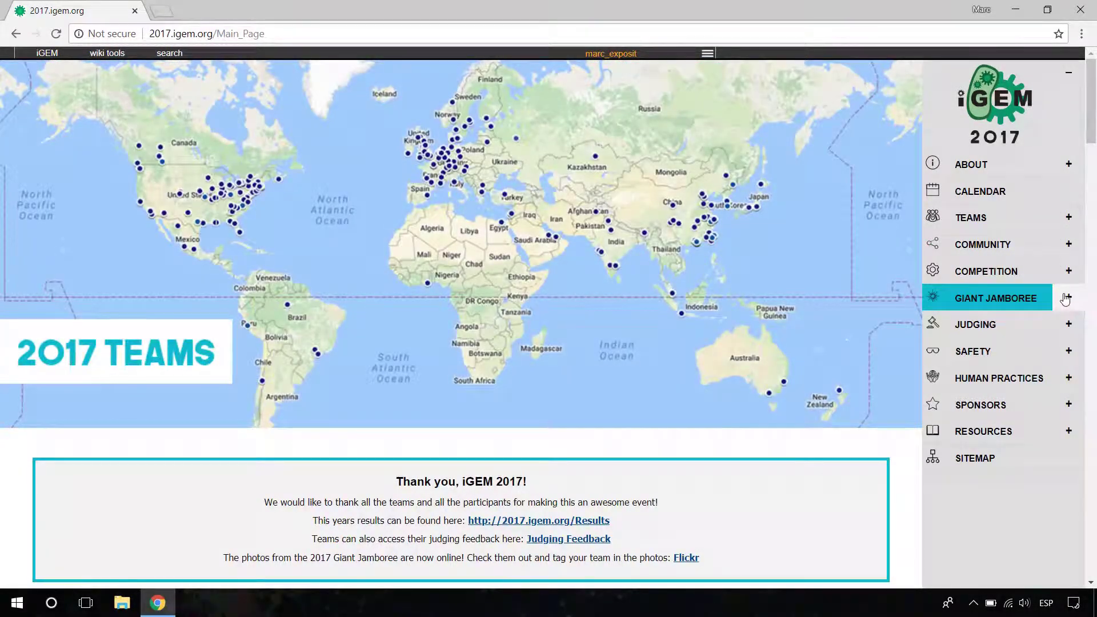
{"action": "left_click", "coordinate": [544, 525]}
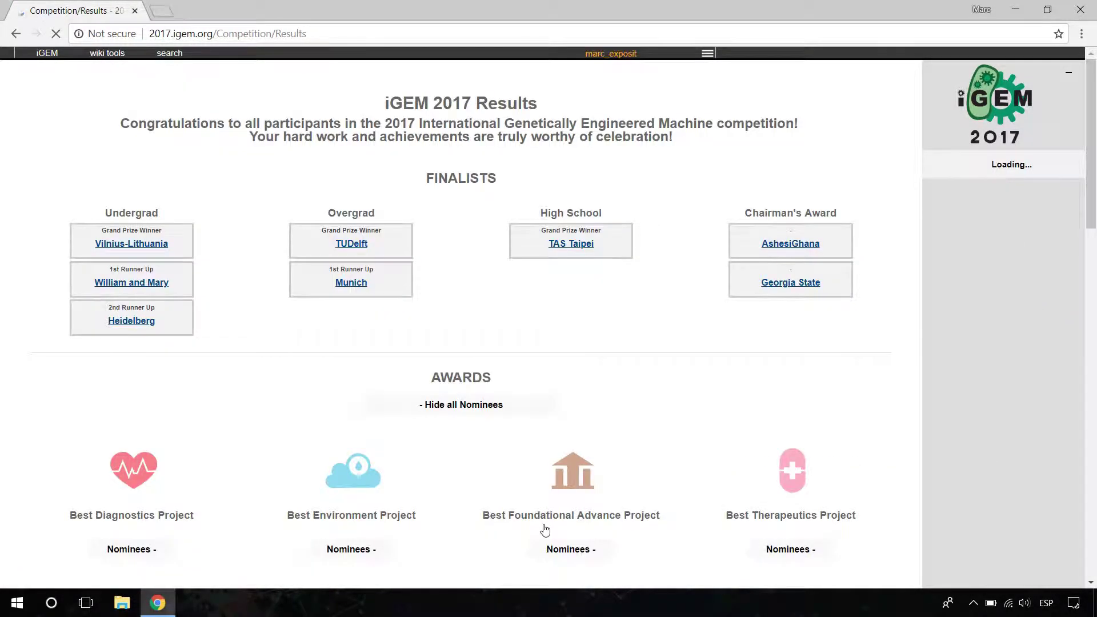
Look through the 2017 awards for the Best Wiki winners and nominees
{"action": "scroll", "coordinate": [640, 260], "scroll_direction": "down", "scroll_amount": 6}
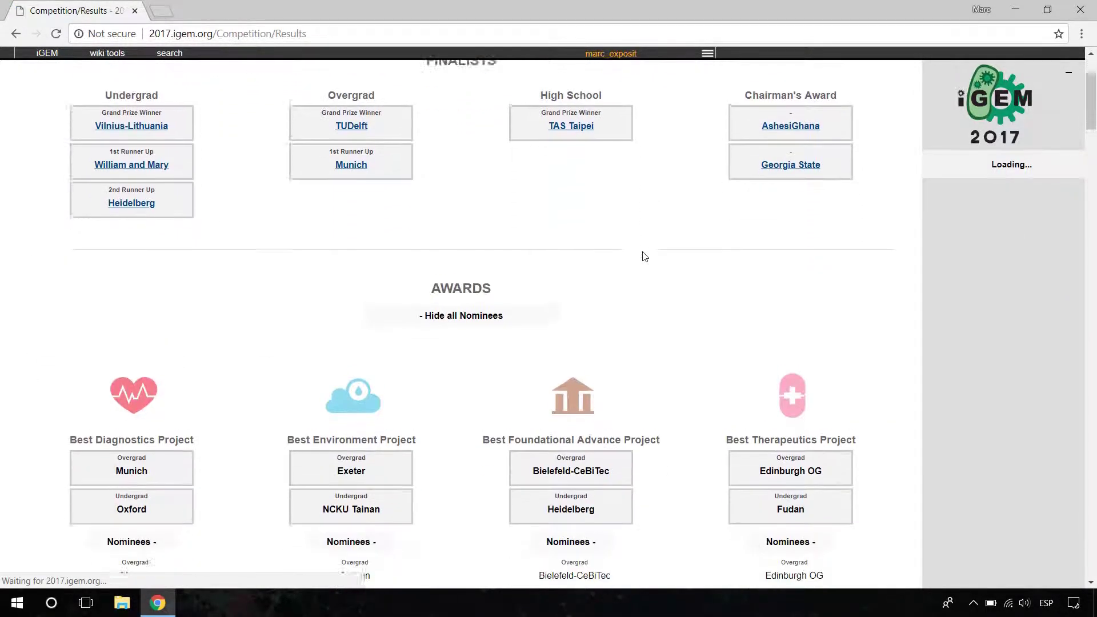
{"action": "scroll", "coordinate": [729, 314], "scroll_direction": "down", "scroll_amount": 15}
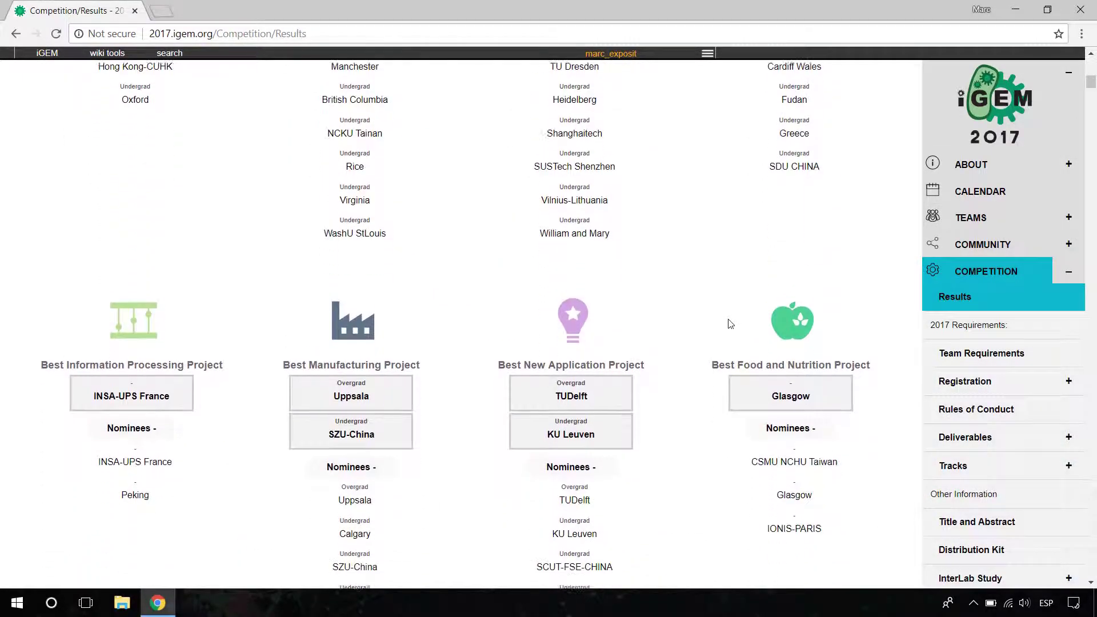
{"action": "scroll", "coordinate": [730, 320], "scroll_direction": "down", "scroll_amount": 4}
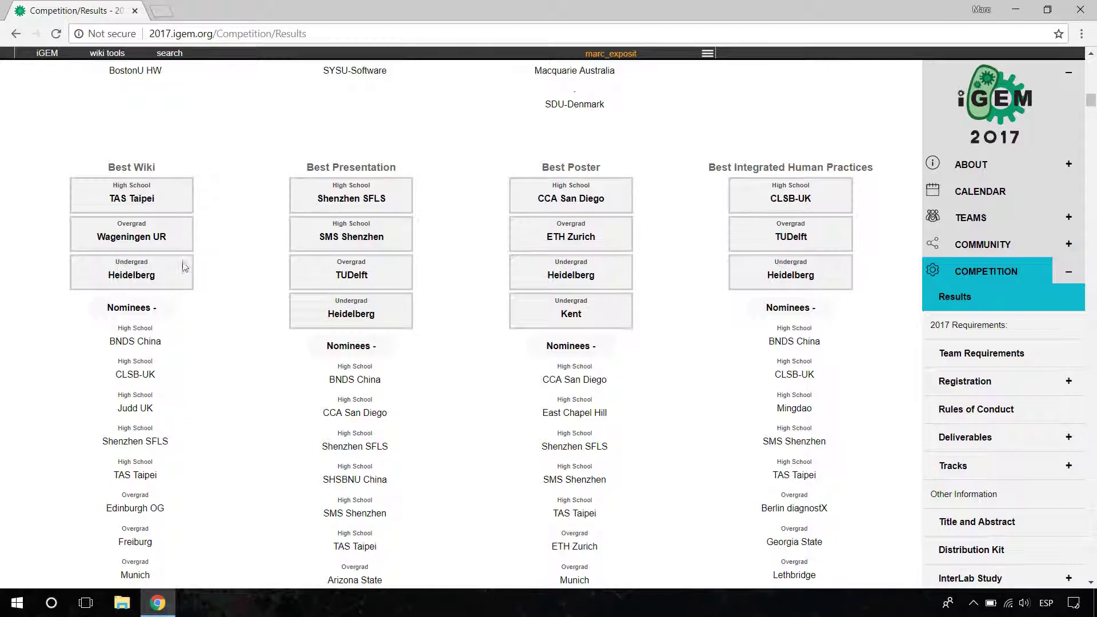
{"action": "triple_click", "coordinate": [107, 240]}
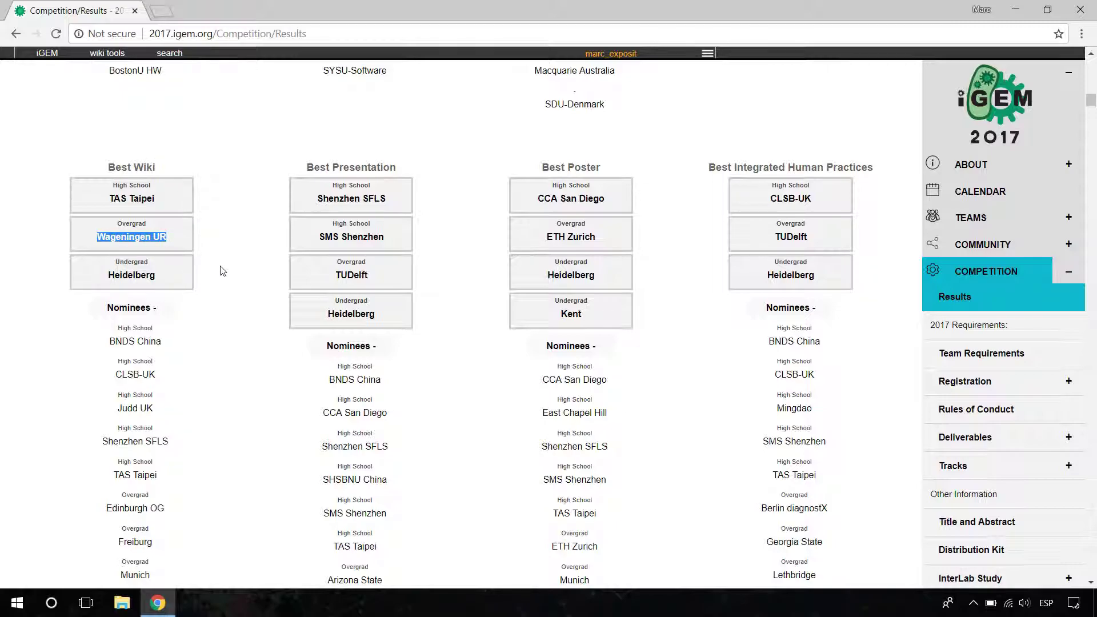
{"action": "scroll", "coordinate": [222, 269], "scroll_direction": "down", "scroll_amount": 3}
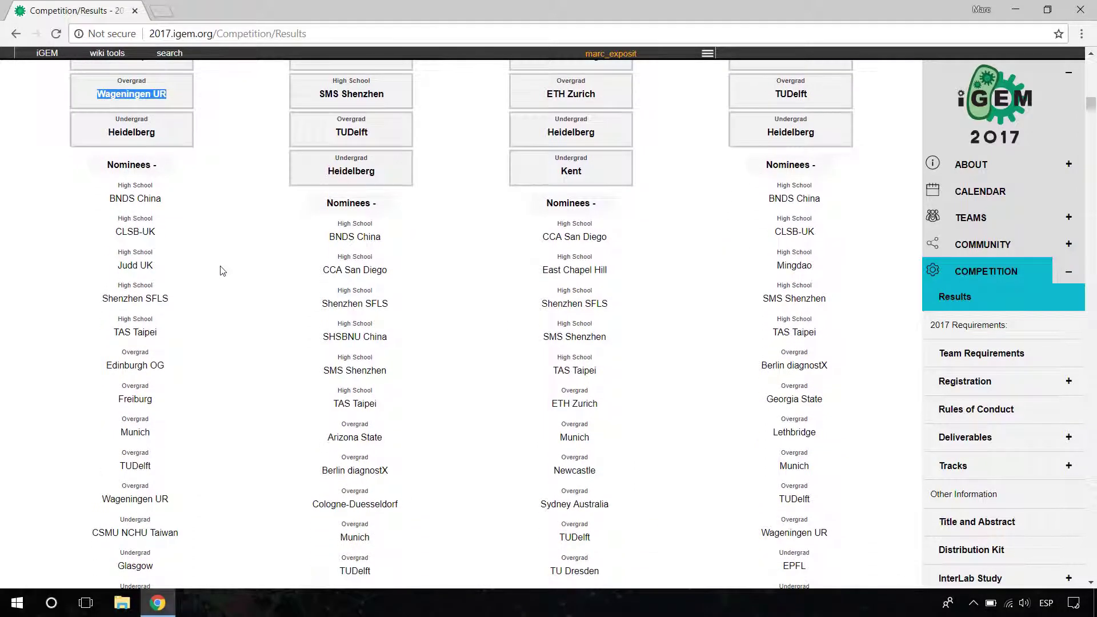
{"action": "left_click", "coordinate": [234, 118]}
Copy the team name Wageningen UR from the Best Wiki winners and load 2017.igem.org/Team:Wageningen_UR
{"action": "left_click_drag", "start_coordinate": [171, 94], "coordinate": [98, 95]}
{"action": "key", "text": "ctrl+c"}
{"action": "left_click", "coordinate": [607, 31]}
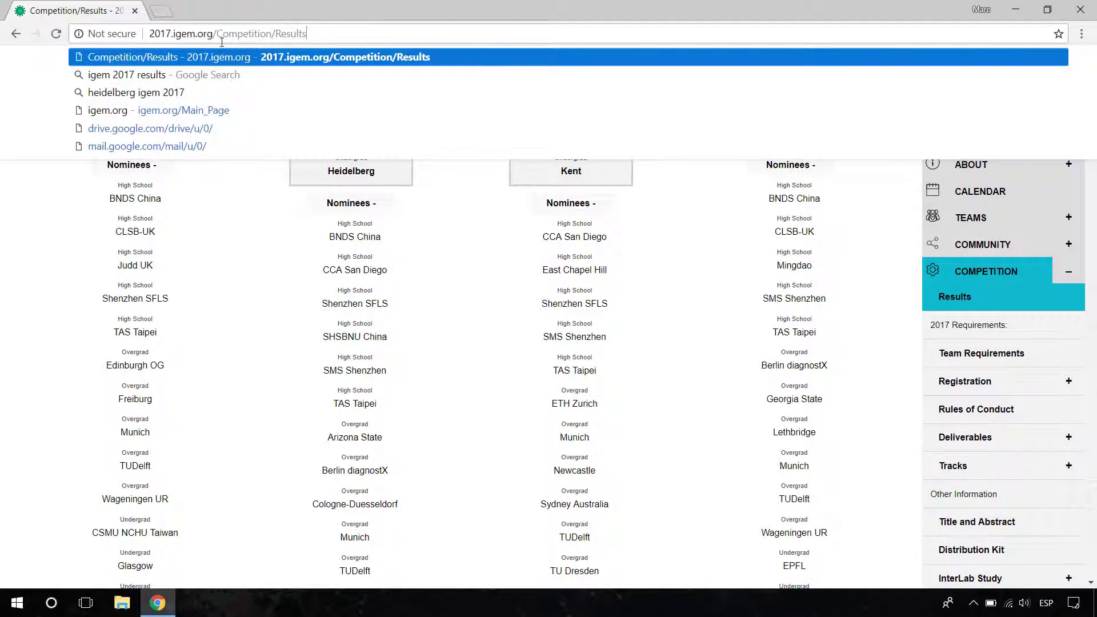
{"action": "type", "text": "Team:"}
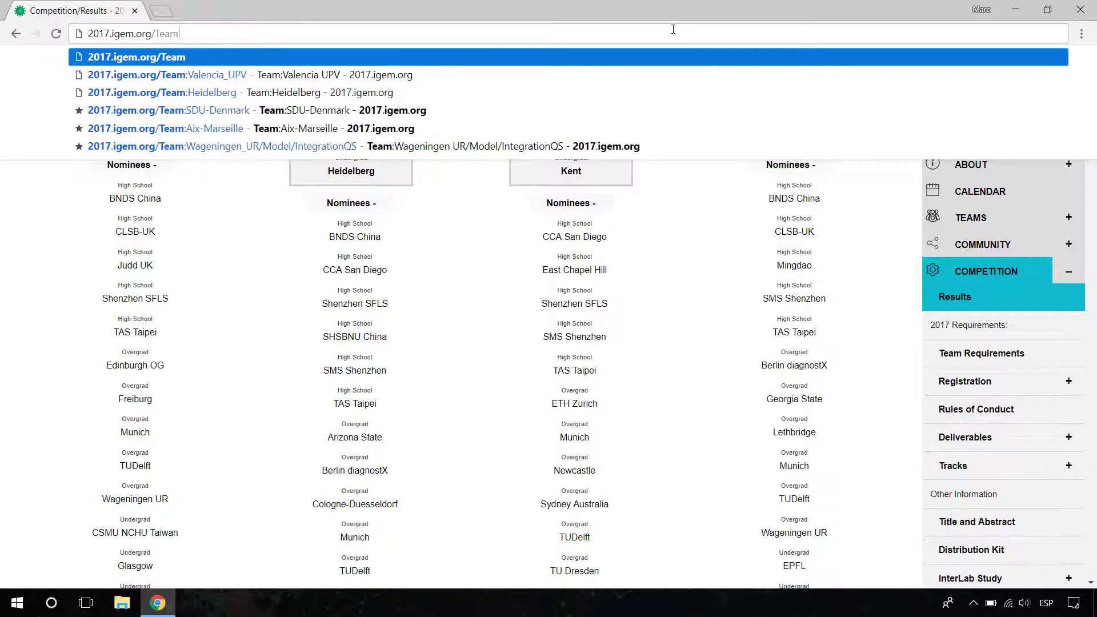
{"action": "key", "text": "ctrl+v"}
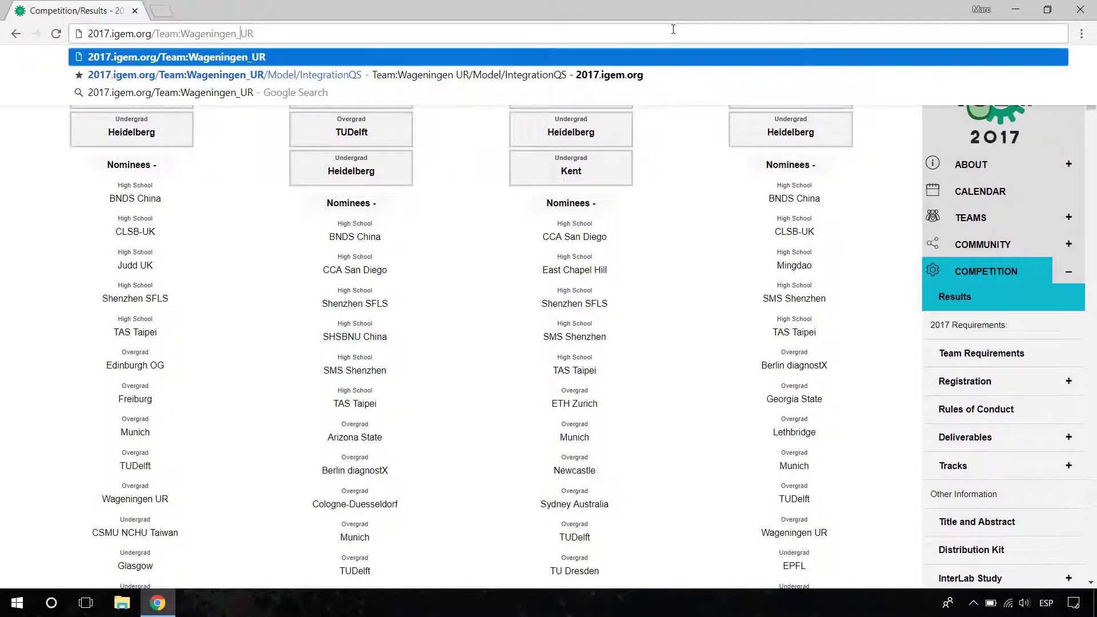
{"action": "key", "text": "Return"}
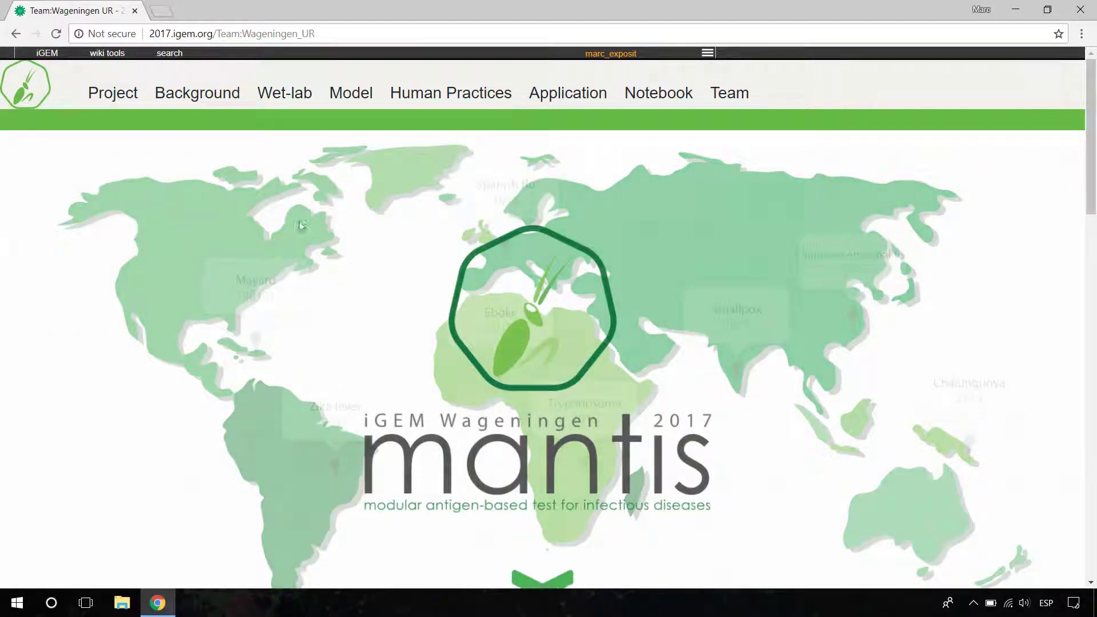
Open the source of the Wageningen UR home page and read its permission notice and title
{"action": "mouse_move", "coordinate": [119, 55]}
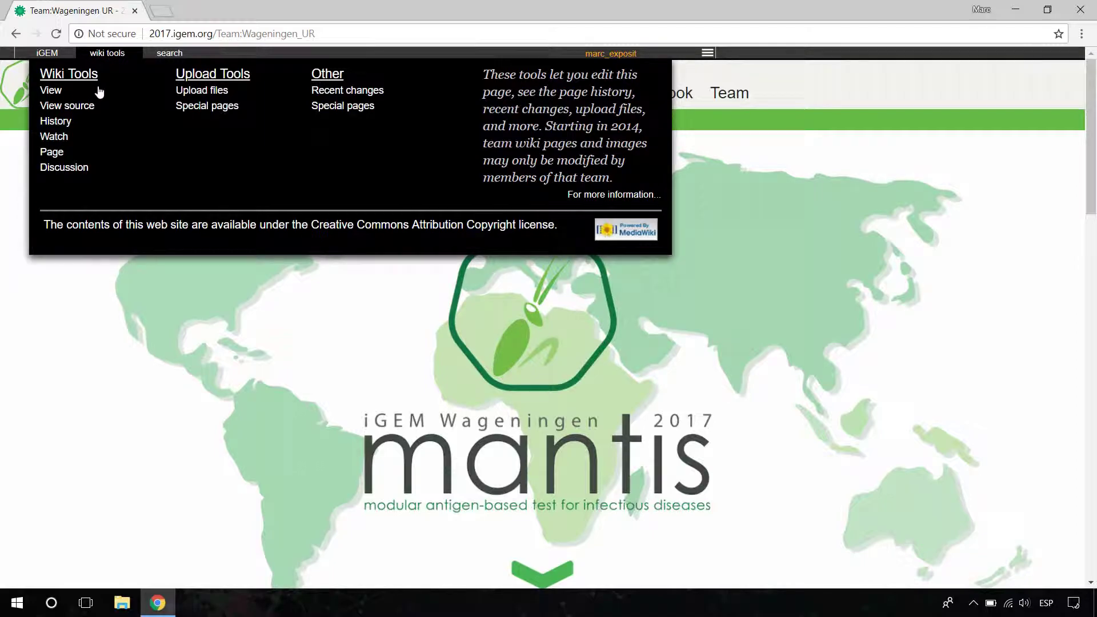
{"action": "left_click", "coordinate": [78, 108]}
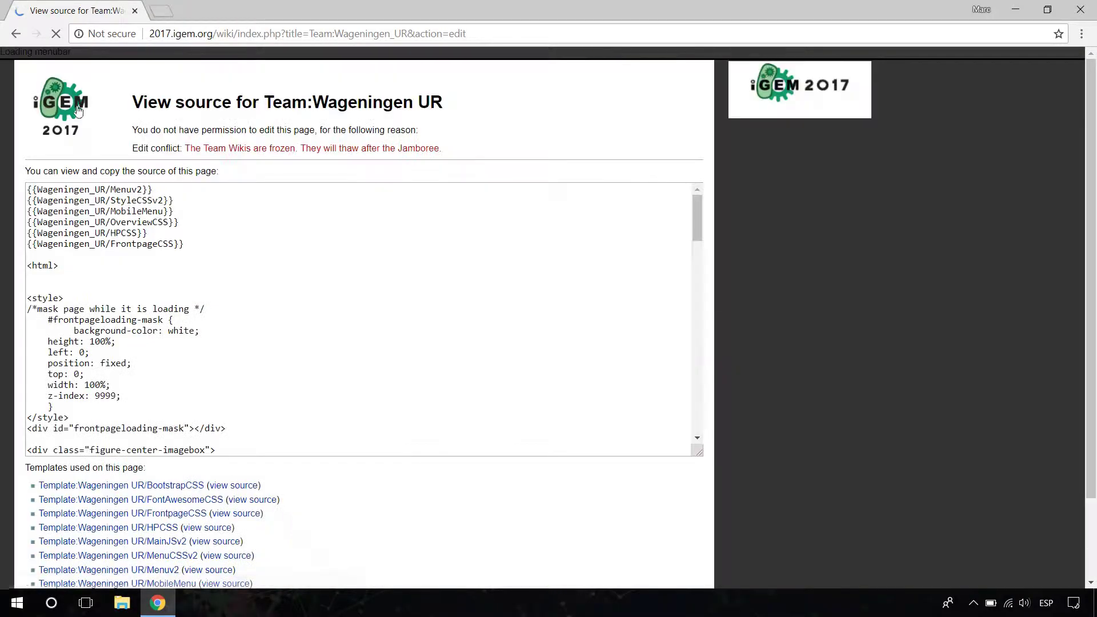
{"action": "left_click_drag", "start_coordinate": [134, 129], "coordinate": [443, 137]}
{"action": "left_click", "coordinate": [444, 137]}
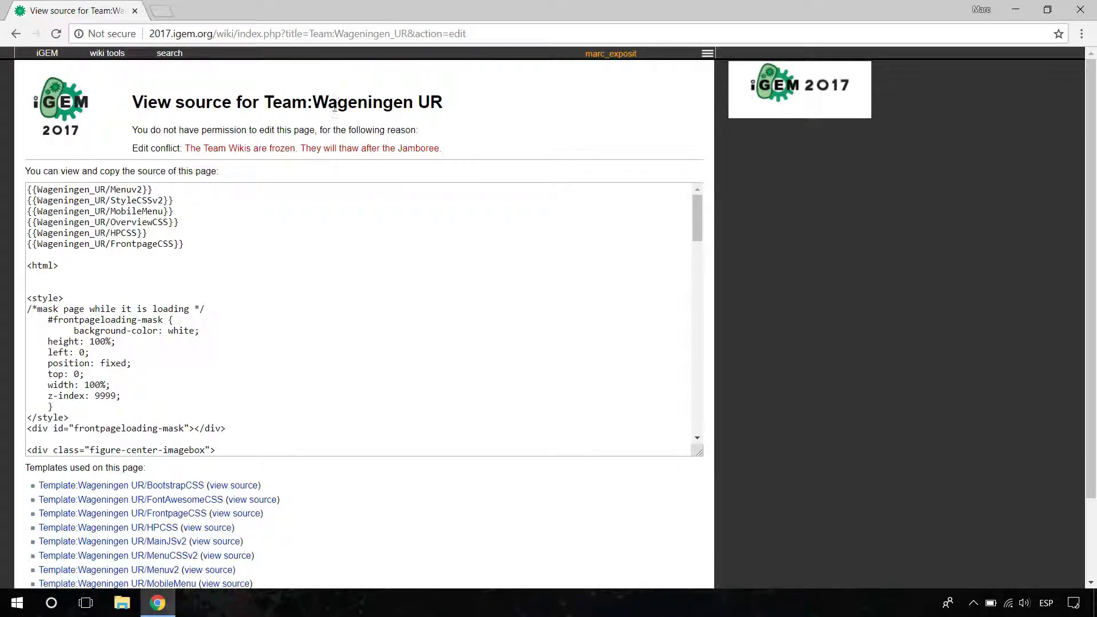
{"action": "left_click_drag", "start_coordinate": [314, 107], "coordinate": [454, 108]}
{"action": "left_click", "coordinate": [464, 110]}
Examine the template calls above the opening html tag, from Menuv2 and StyleCSSv2 to FrontpageCSS
{"action": "mouse_move", "coordinate": [697, 222]}
{"action": "left_mouse_down"}
{"action": "mouse_move", "coordinate": [723, 303]}
{"action": "mouse_move", "coordinate": [708, 437]}
{"action": "mouse_move", "coordinate": [698, 414]}
{"action": "mouse_move", "coordinate": [705, 239]}
{"action": "left_mouse_up"}
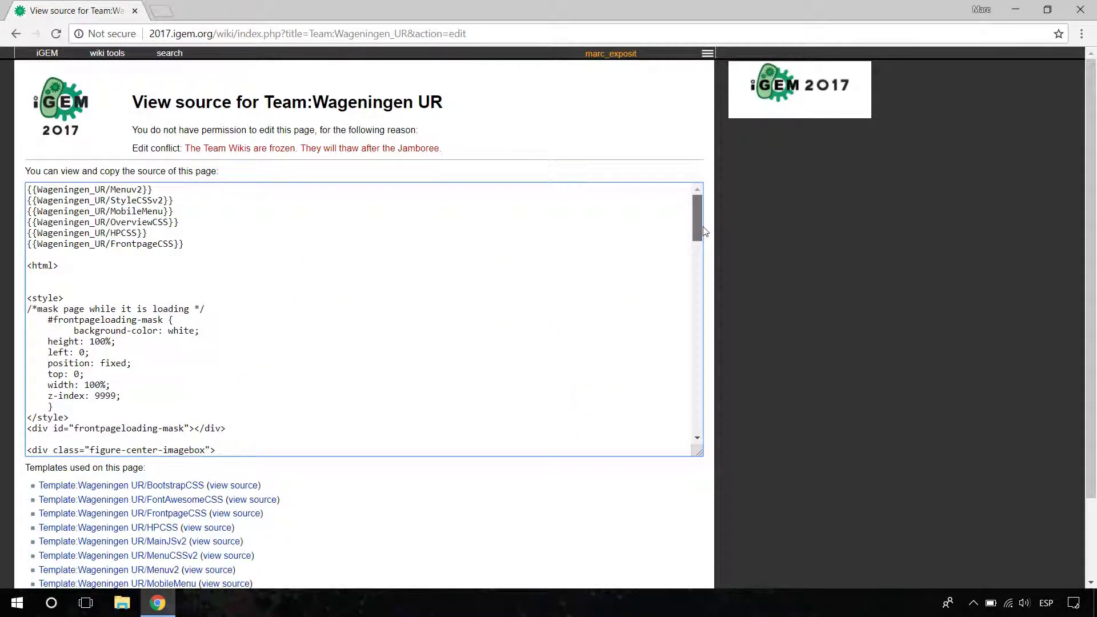
{"action": "left_click_drag", "start_coordinate": [184, 244], "coordinate": [30, 191]}
{"action": "left_click", "coordinate": [29, 191]}
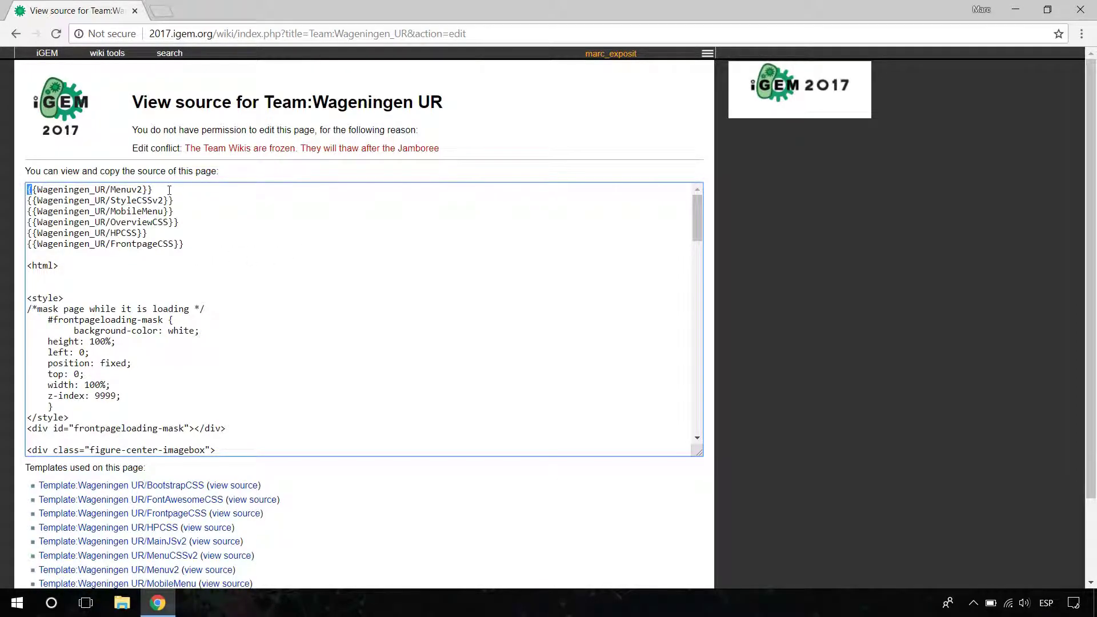
{"action": "left_click_drag", "start_coordinate": [149, 190], "coordinate": [33, 190]}
{"action": "left_click_drag", "start_coordinate": [178, 201], "coordinate": [23, 207]}
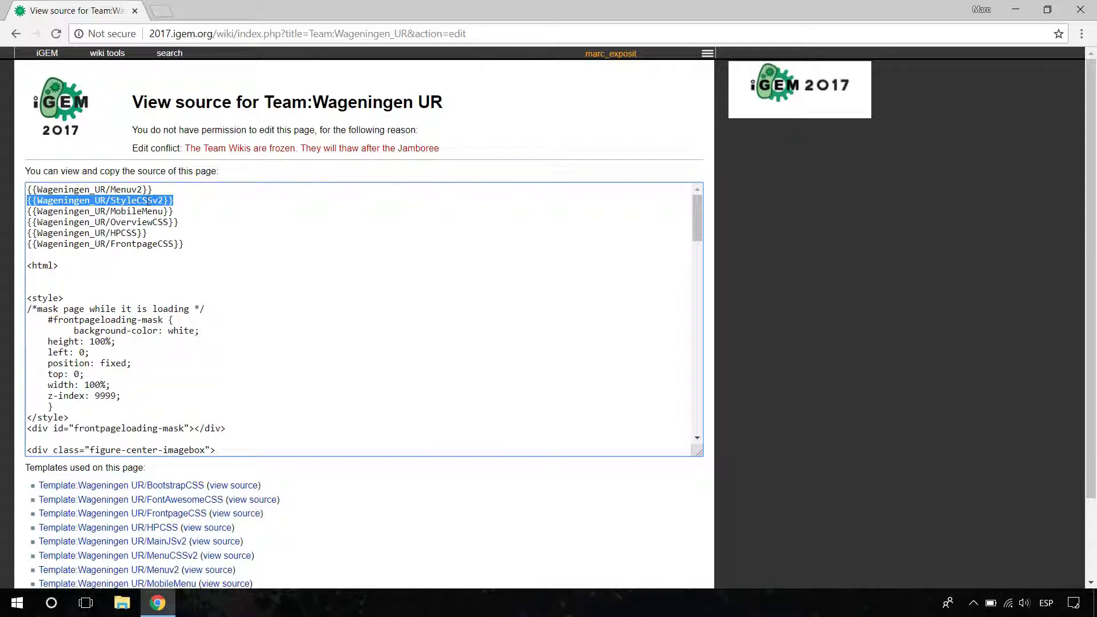
{"action": "left_click", "coordinate": [133, 203]}
{"action": "left_click_drag", "start_coordinate": [133, 200], "coordinate": [172, 245]}
{"action": "left_click", "coordinate": [121, 212]}
{"action": "left_click", "coordinate": [128, 255]}
Examine the page's style block and HTML content down to the end of the source
{"action": "scroll", "coordinate": [251, 245], "scroll_direction": "down", "scroll_amount": 1}
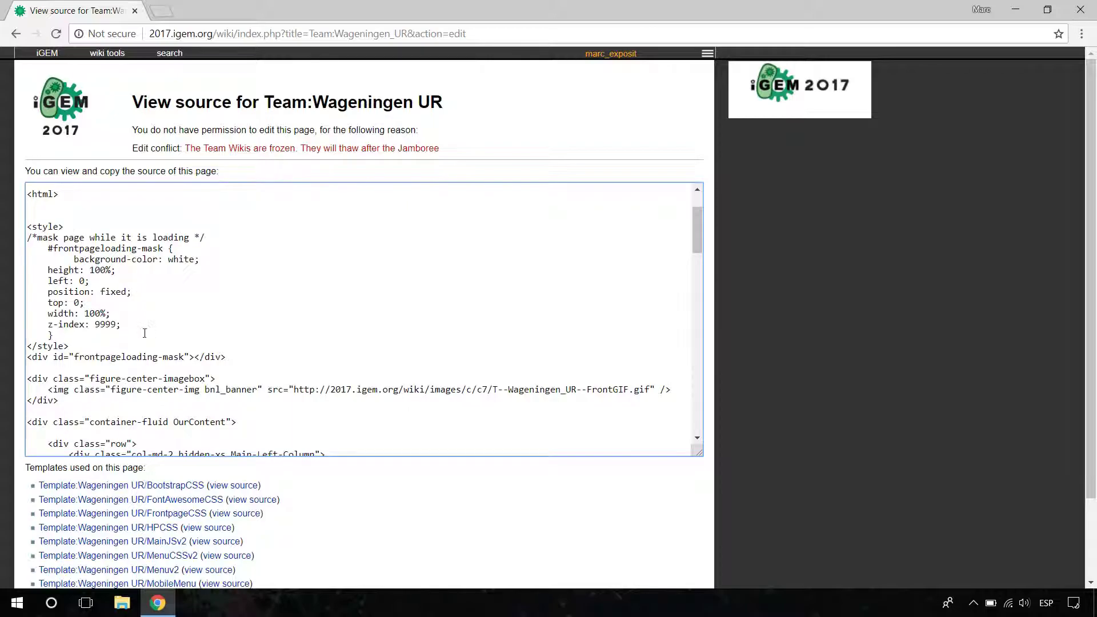
{"action": "left_click_drag", "start_coordinate": [94, 335], "coordinate": [124, 239]}
{"action": "left_click", "coordinate": [44, 241]}
{"action": "left_click", "coordinate": [124, 239]}
{"action": "scroll", "coordinate": [125, 243], "scroll_direction": "down", "scroll_amount": 3}
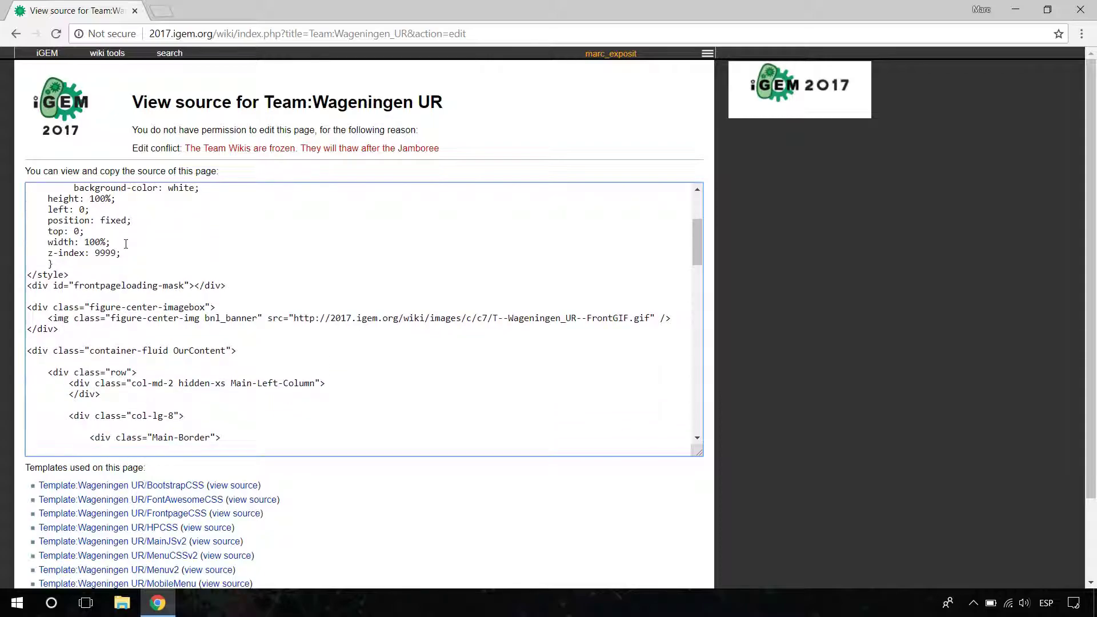
{"action": "left_click_drag", "start_coordinate": [29, 215], "coordinate": [502, 362]}
{"action": "left_click", "coordinate": [501, 362]}
{"action": "scroll", "coordinate": [499, 362], "scroll_direction": "down", "scroll_amount": 3}
{"action": "scroll", "coordinate": [499, 362], "scroll_direction": "down", "scroll_amount": 9}
{"action": "scroll", "coordinate": [499, 363], "scroll_direction": "down", "scroll_amount": 8}
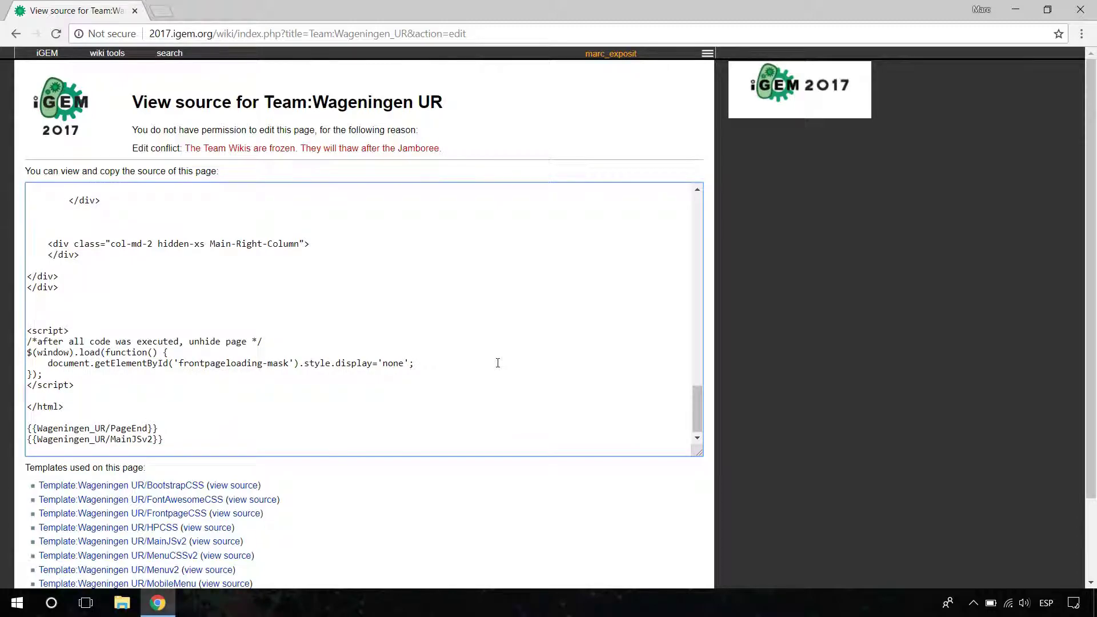
Examine the closing script block and the PageEnd and MainJSv2 template calls below the closing html tag
{"action": "left_click_drag", "start_coordinate": [31, 342], "coordinate": [134, 373]}
{"action": "left_click", "coordinate": [137, 379]}
{"action": "left_click_drag", "start_coordinate": [191, 342], "coordinate": [251, 341]}
{"action": "left_click", "coordinate": [249, 342]}
{"action": "left_click", "coordinate": [176, 447]}
{"action": "left_click_drag", "start_coordinate": [165, 439], "coordinate": [26, 427]}
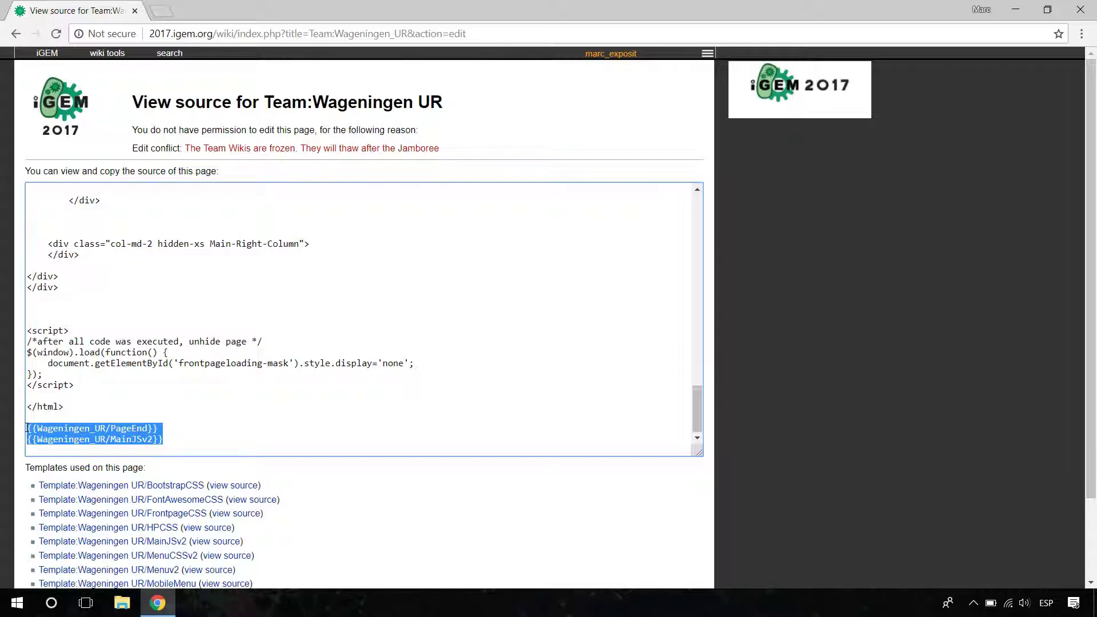
{"action": "left_click", "coordinate": [29, 427]}
{"action": "left_click_drag", "start_coordinate": [143, 439], "coordinate": [132, 439]}
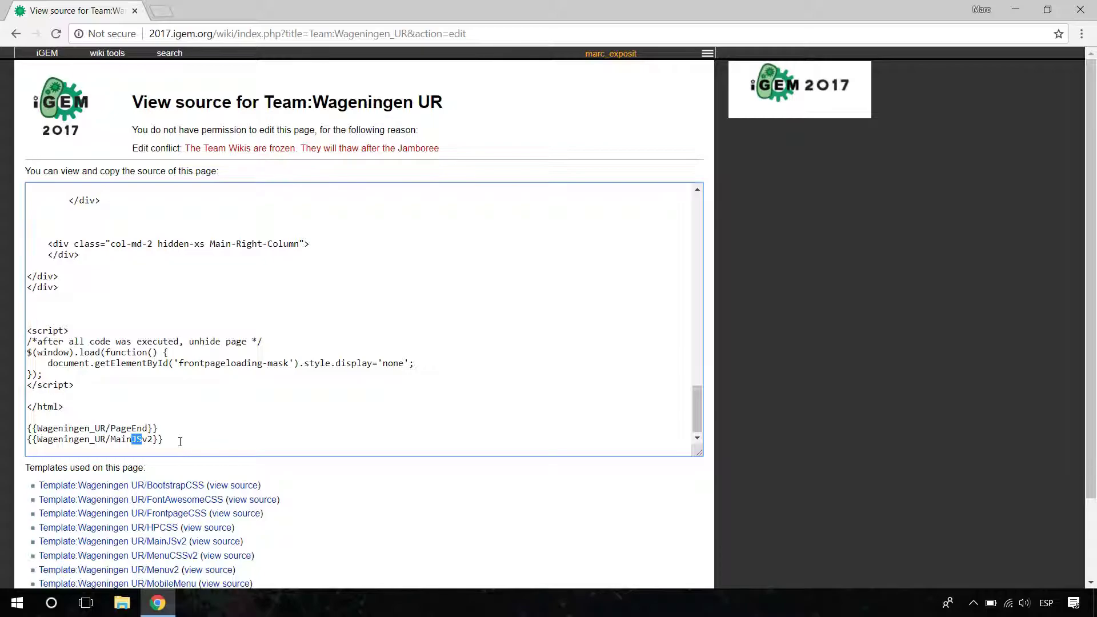
{"action": "left_click", "coordinate": [838, 451]}
Review the list of templates used on the page and view the source of the BootstrapCSS template
{"action": "scroll", "coordinate": [748, 451], "scroll_direction": "down", "scroll_amount": 2}
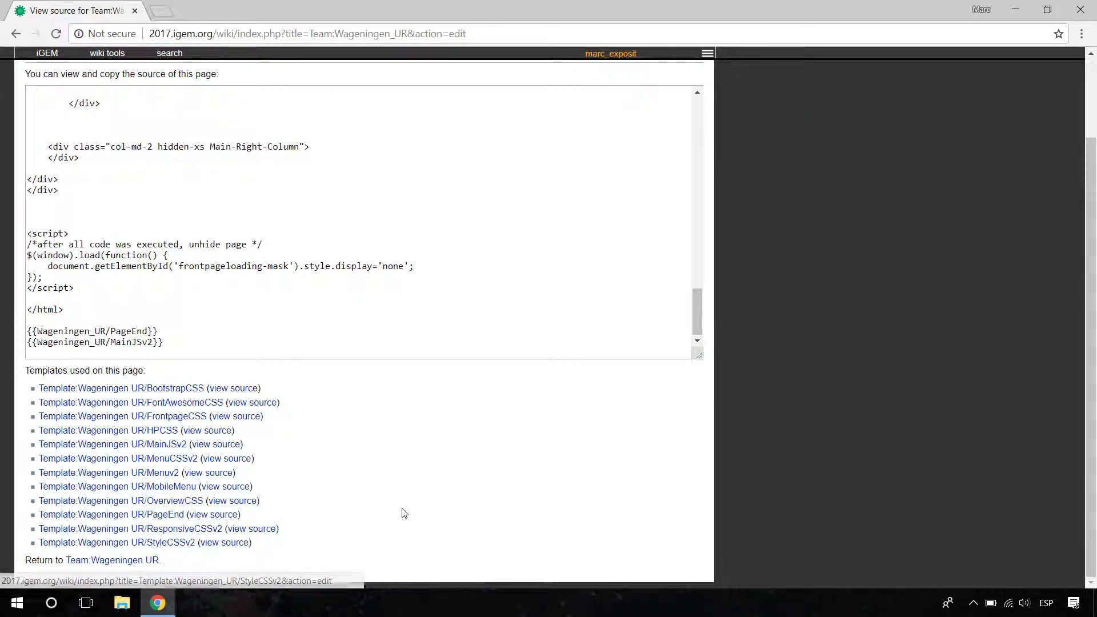
{"action": "scroll", "coordinate": [404, 512], "scroll_direction": "up", "scroll_amount": 2}
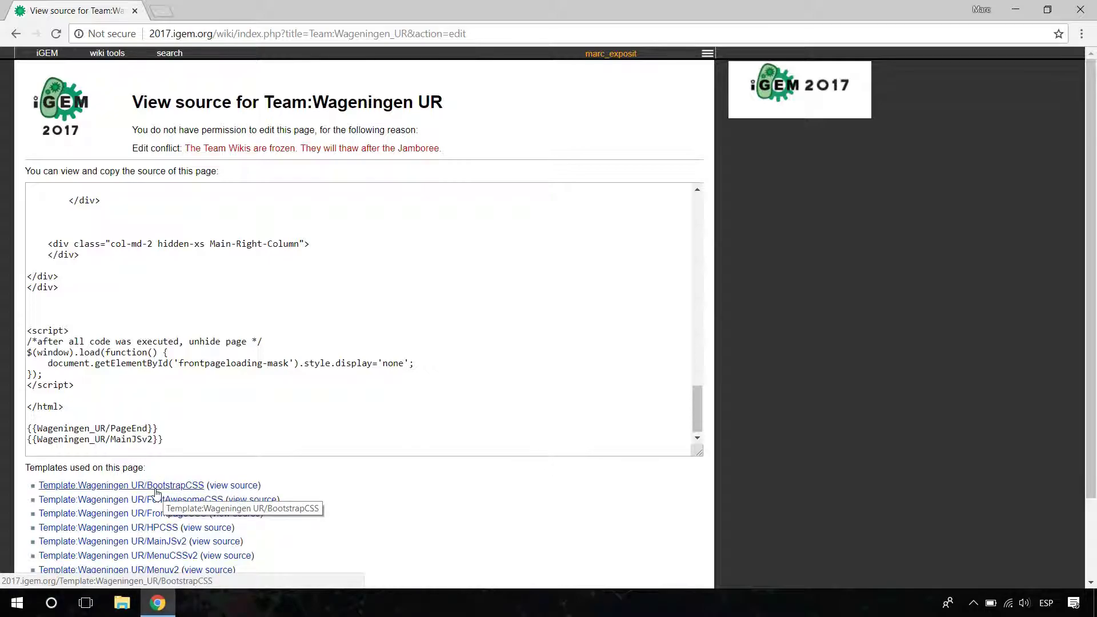
{"action": "left_click", "coordinate": [194, 487]}
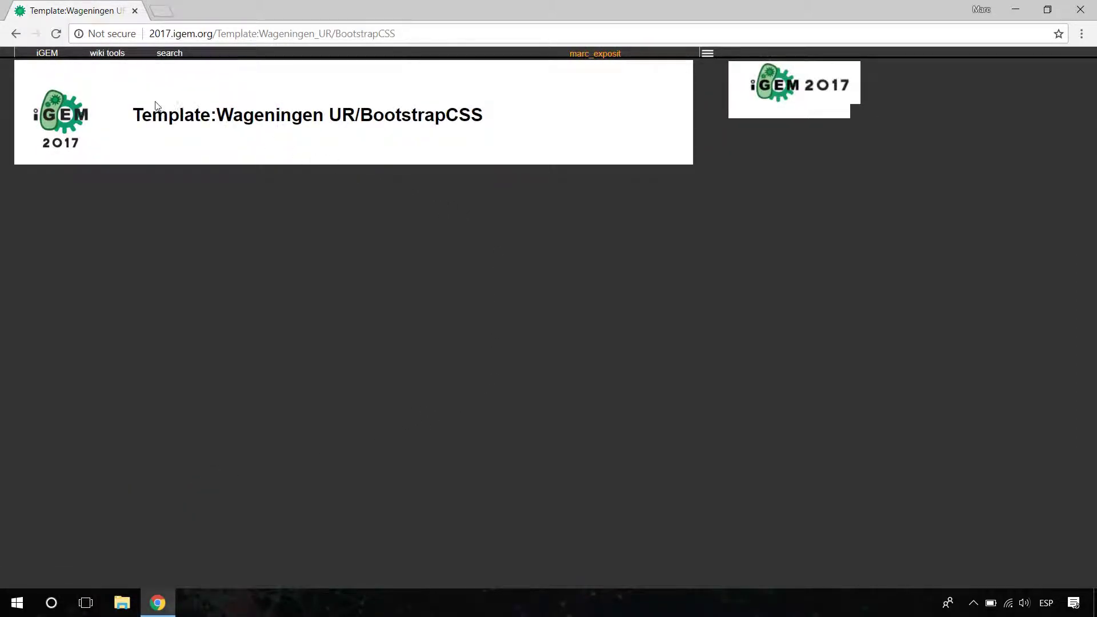
{"action": "mouse_move", "coordinate": [106, 53]}
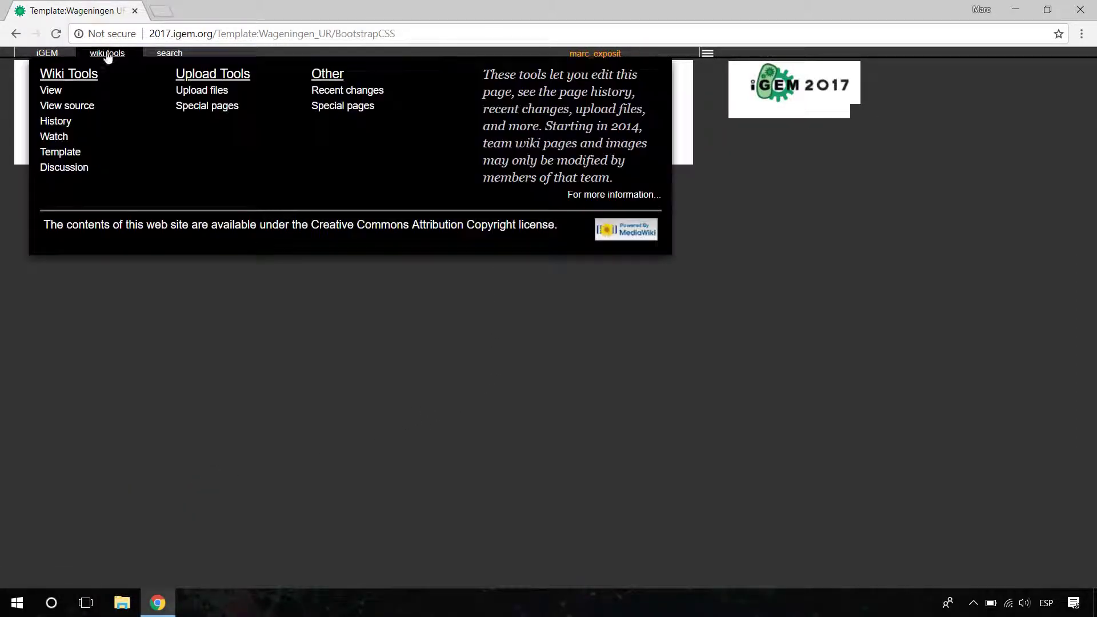
{"action": "left_click", "coordinate": [67, 106]}
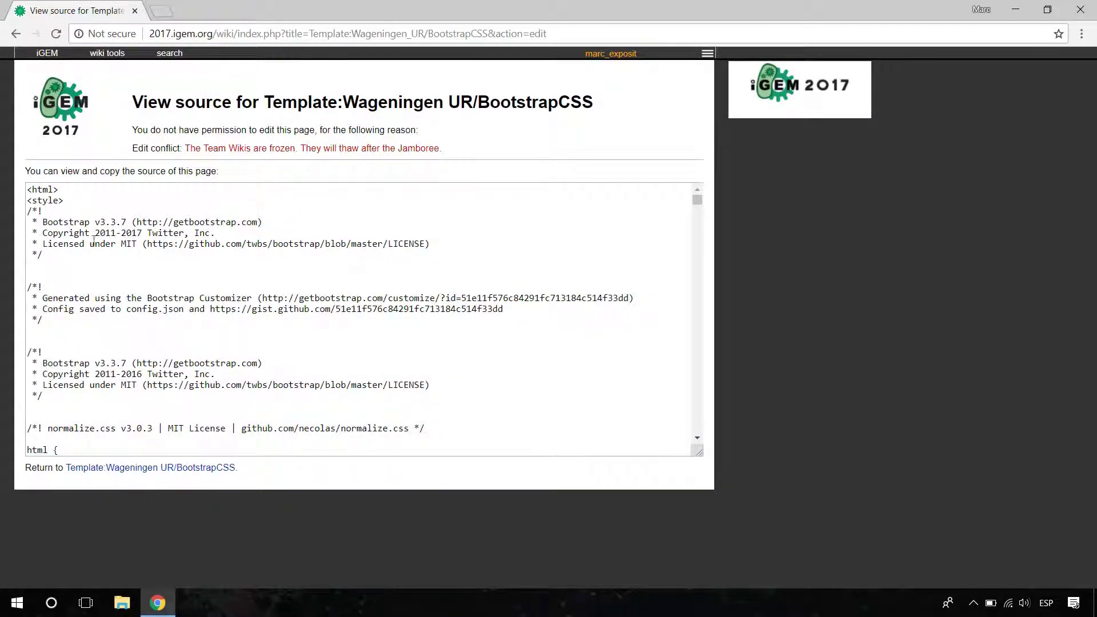
Examine the Bootstrap license comments and CSS code in the BootstrapCSS template source
{"action": "left_click_drag", "start_coordinate": [430, 243], "coordinate": [31, 217]}
{"action": "left_click", "coordinate": [136, 215]}
{"action": "scroll", "coordinate": [136, 215], "scroll_direction": "down", "scroll_amount": 1}
{"action": "scroll", "coordinate": [137, 215], "scroll_direction": "down", "scroll_amount": 5}
{"action": "mouse_move", "coordinate": [704, 202]}
{"action": "left_mouse_down"}
{"action": "mouse_move", "coordinate": [719, 377]}
{"action": "mouse_move", "coordinate": [706, 423]}
{"action": "mouse_move", "coordinate": [699, 197]}
{"action": "left_mouse_up"}
{"action": "left_click", "coordinate": [781, 207]}
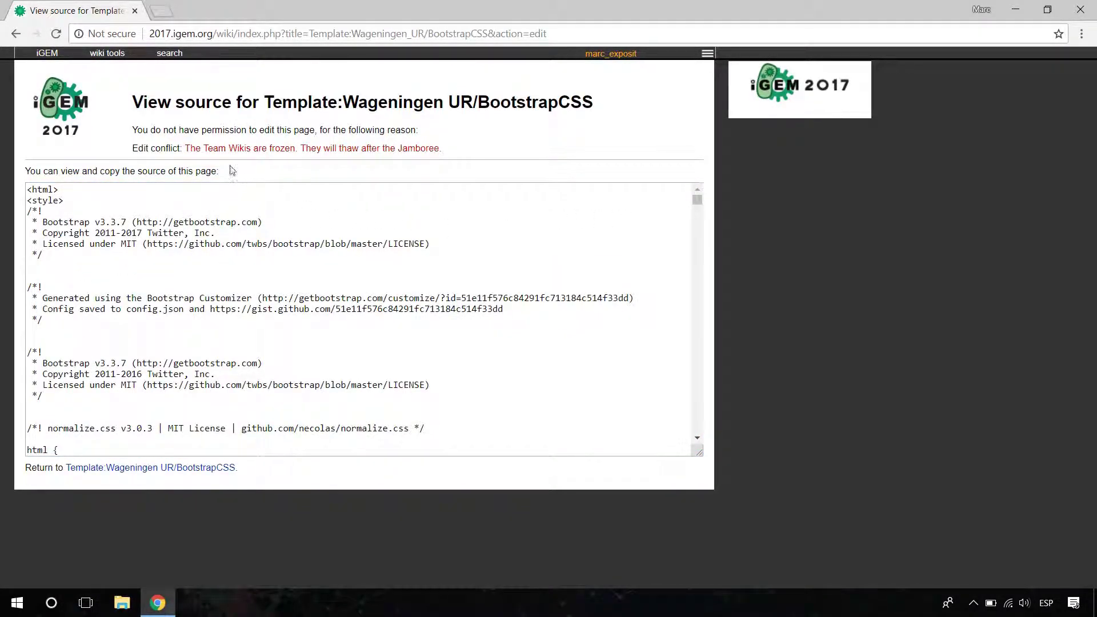